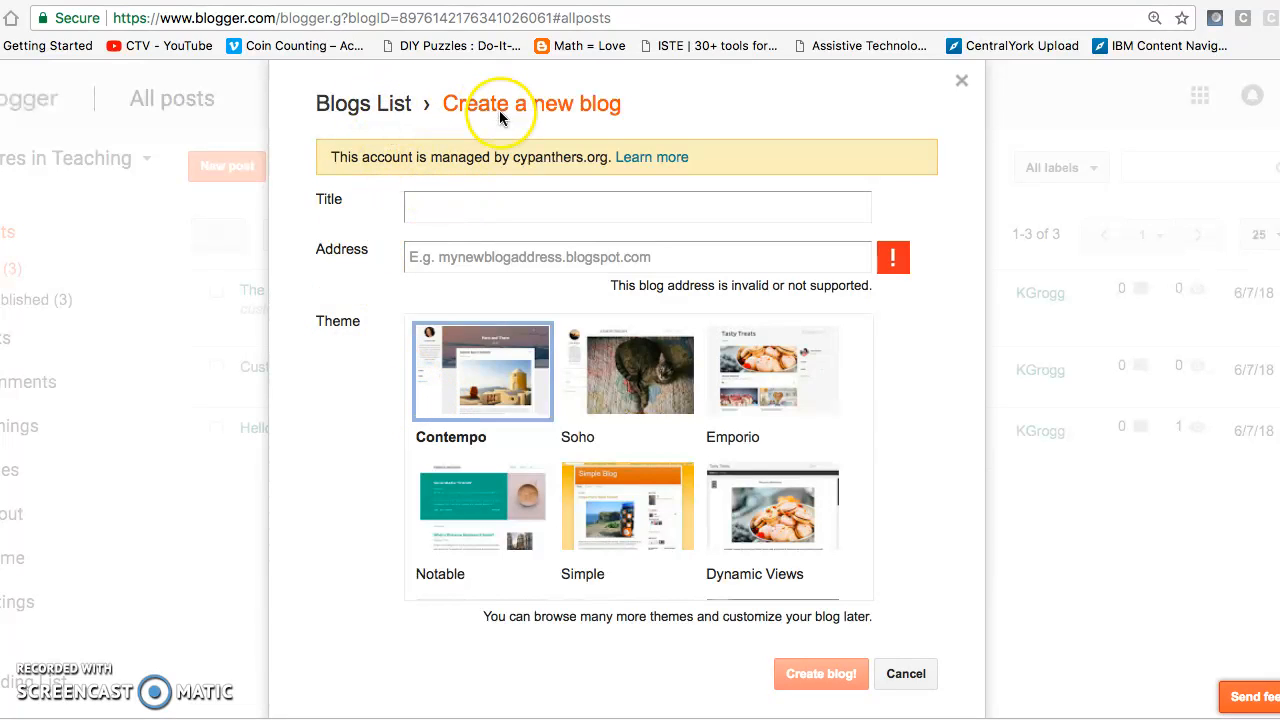
Enter "Mom Life" as the title of the new blog
{"action": "key", "text": "Tab"}
{"action": "left_click", "coordinate": [466, 212]}
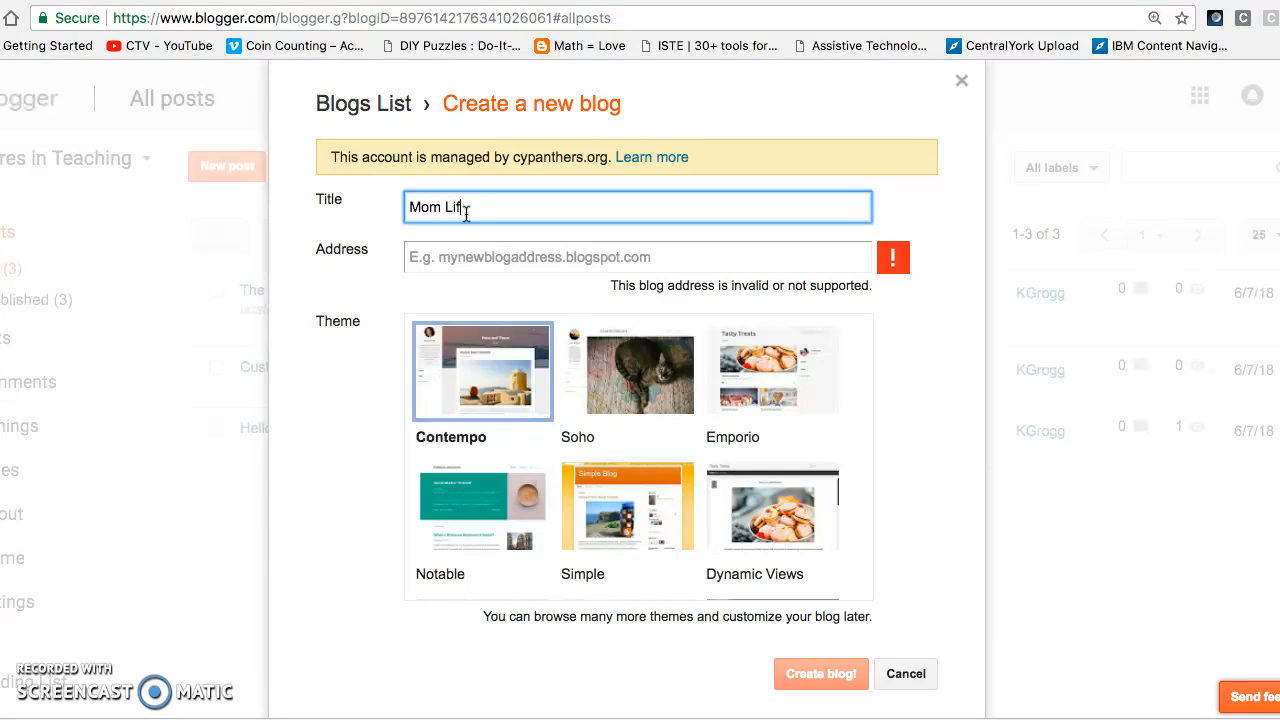
Try momlife.blogspot.com as the new blog's address
{"action": "left_click", "coordinate": [462, 262]}
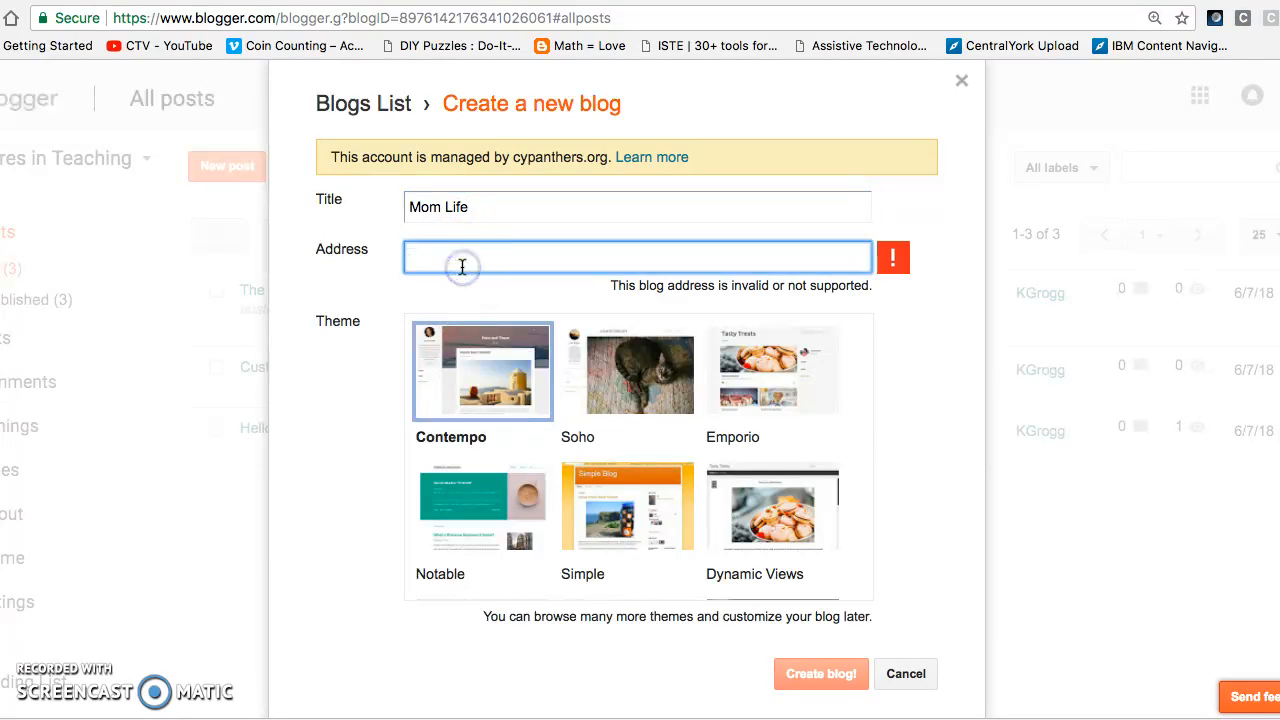
{"action": "type", "text": "molm"}
{"action": "key", "text": "BackSpace"}
{"action": "key", "text": "BackSpace"}
{"action": "type", "text": "mlife."}
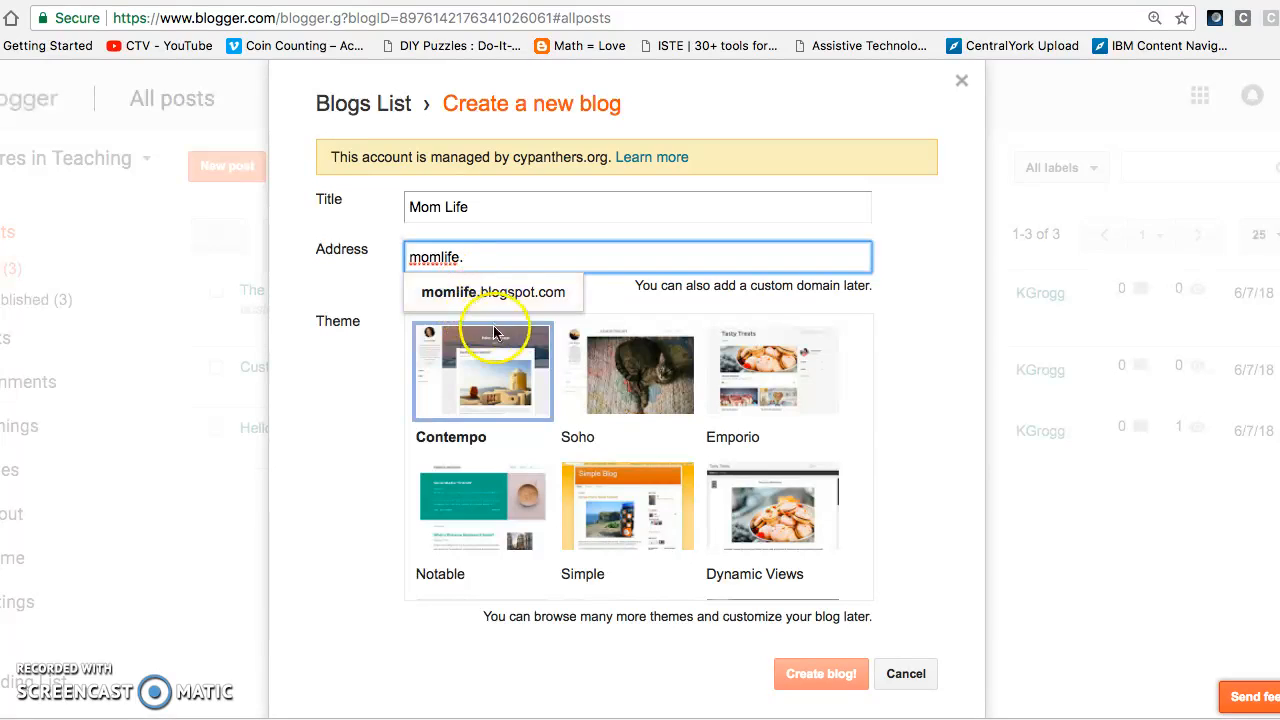
{"action": "left_click", "coordinate": [499, 293]}
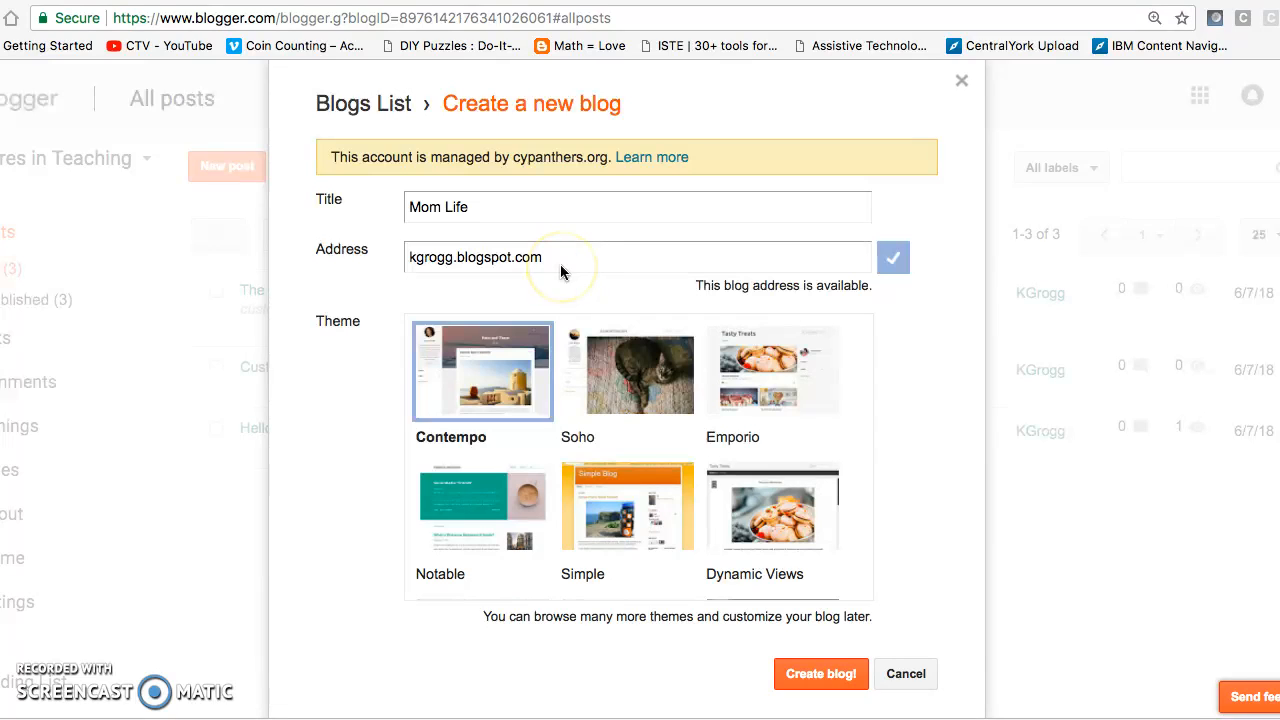
Look through the available themes for the new blog and select the Travel theme
{"action": "scroll", "coordinate": [686, 412], "scroll_direction": "down", "scroll_amount": 3}
{"action": "scroll", "coordinate": [686, 410], "scroll_direction": "down", "scroll_amount": 2}
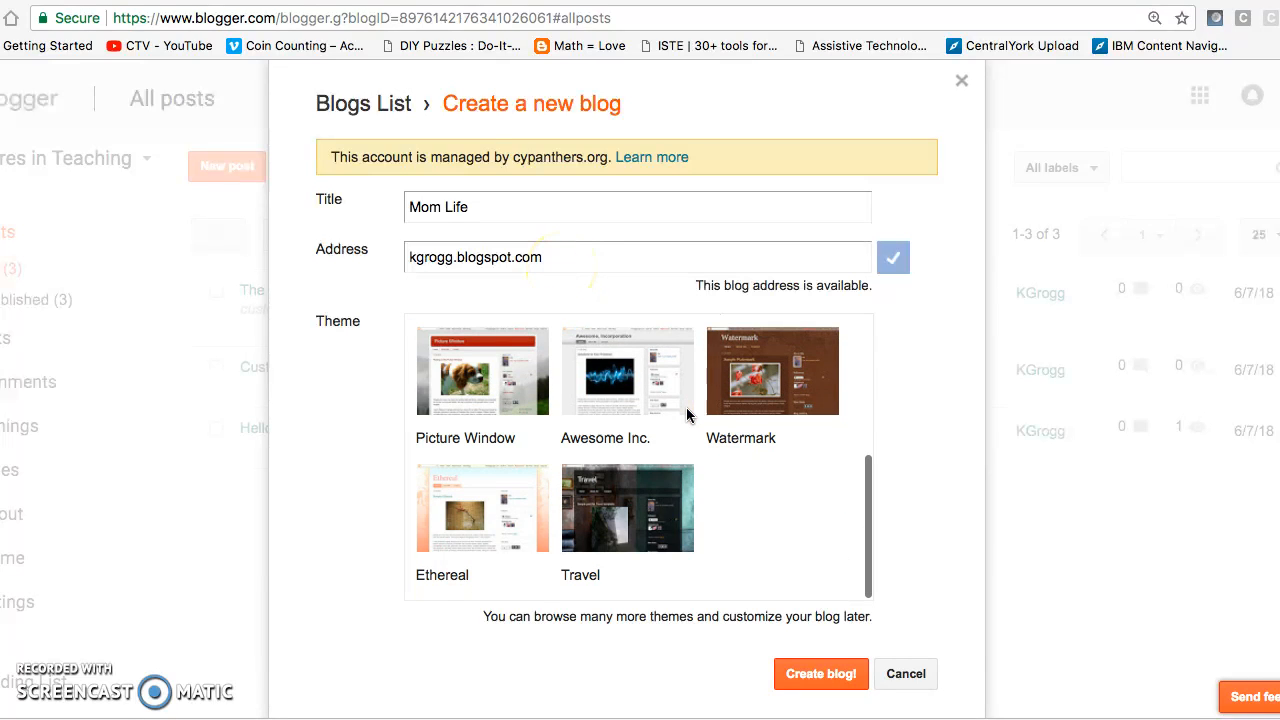
{"action": "scroll", "coordinate": [686, 410], "scroll_direction": "up", "scroll_amount": 5}
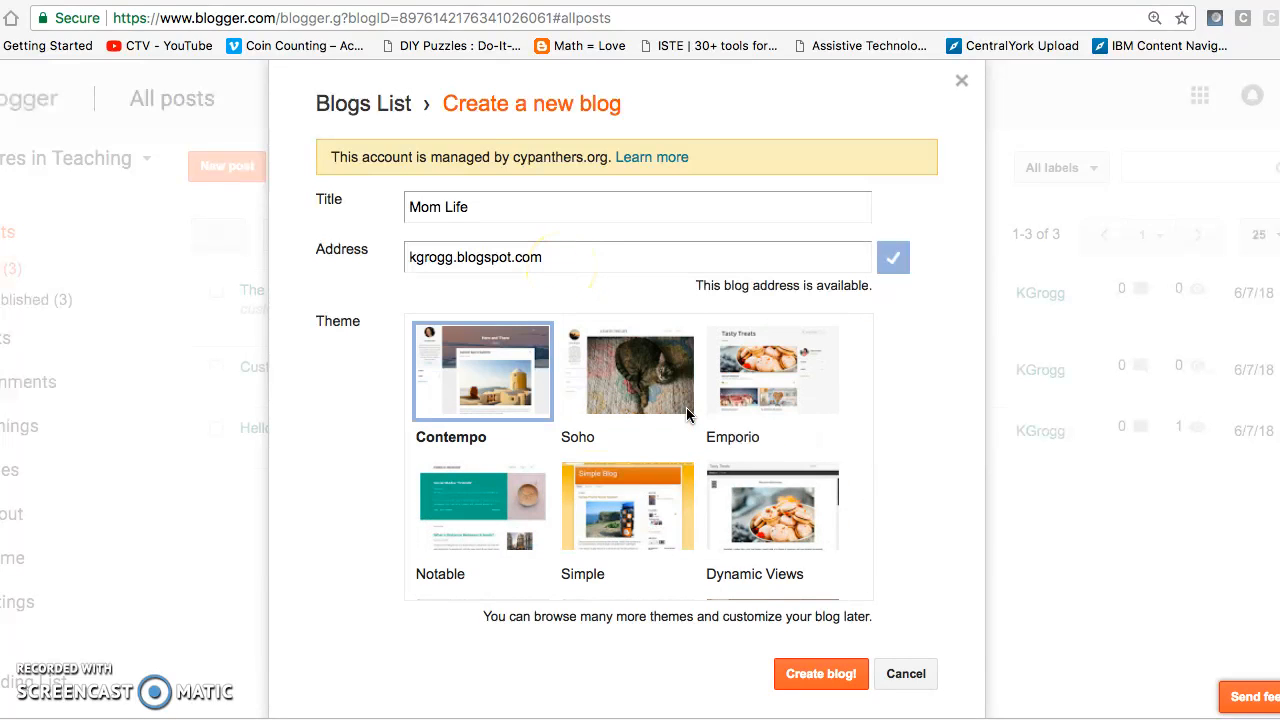
{"action": "scroll", "coordinate": [686, 412], "scroll_direction": "down", "scroll_amount": 2}
{"action": "scroll", "coordinate": [694, 437], "scroll_direction": "up", "scroll_amount": 2}
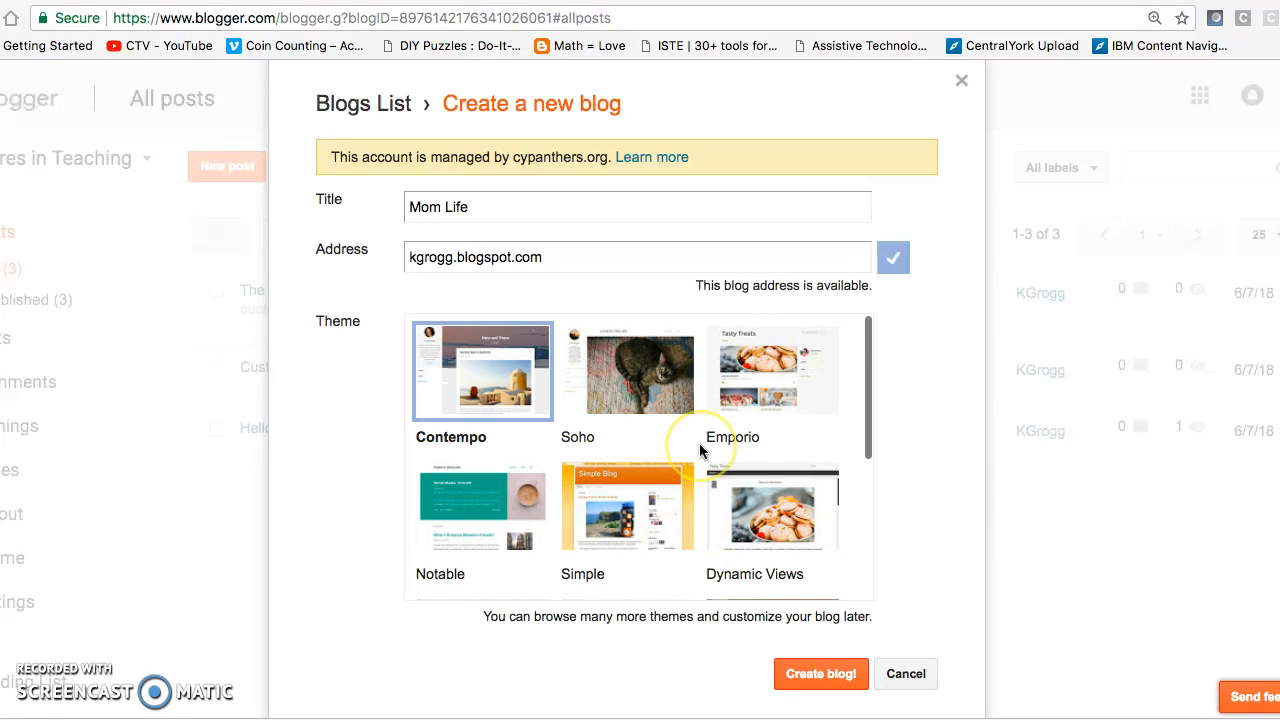
{"action": "scroll", "coordinate": [699, 443], "scroll_direction": "down", "scroll_amount": 4}
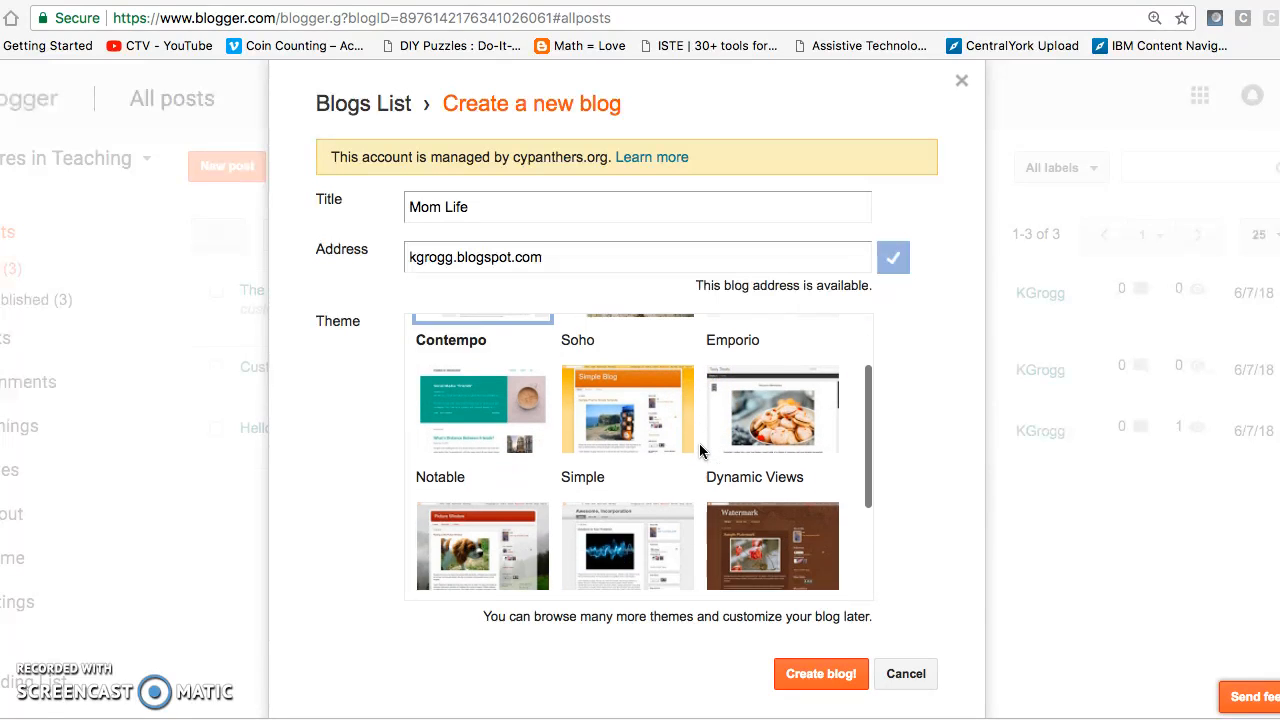
{"action": "left_click", "coordinate": [684, 505]}
{"action": "left_click", "coordinate": [684, 500]}
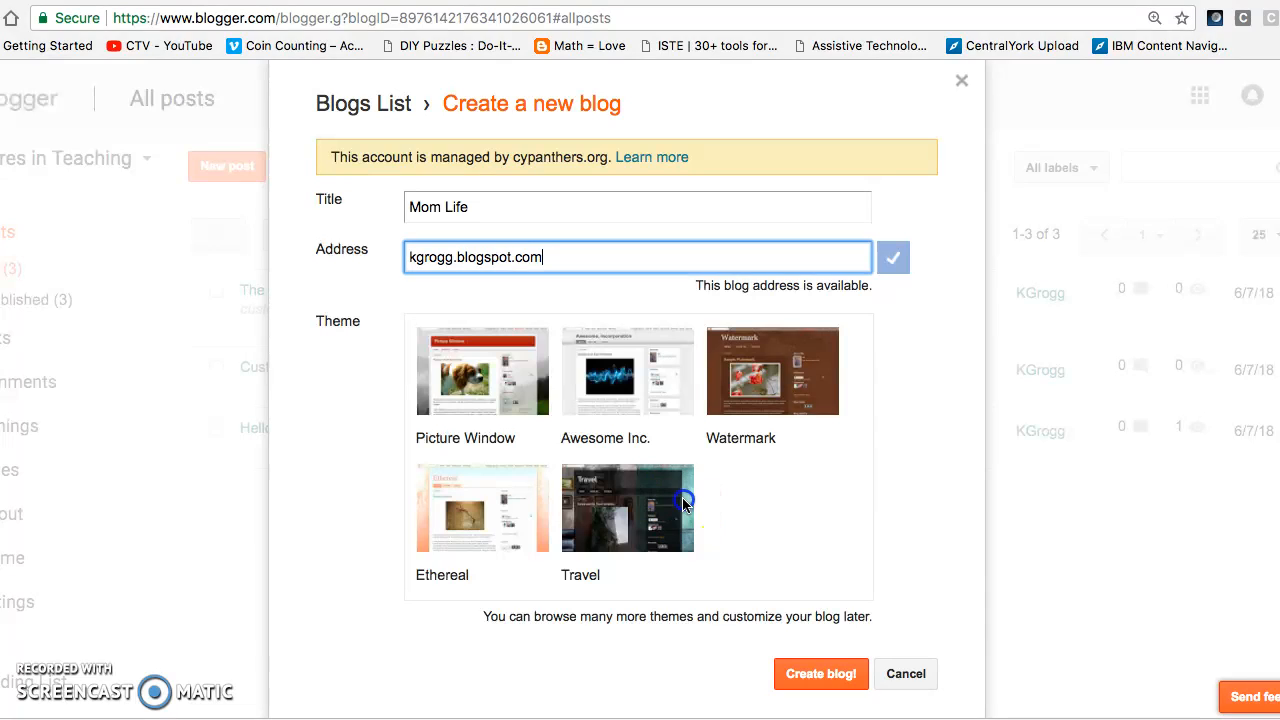
{"action": "left_click", "coordinate": [655, 502]}
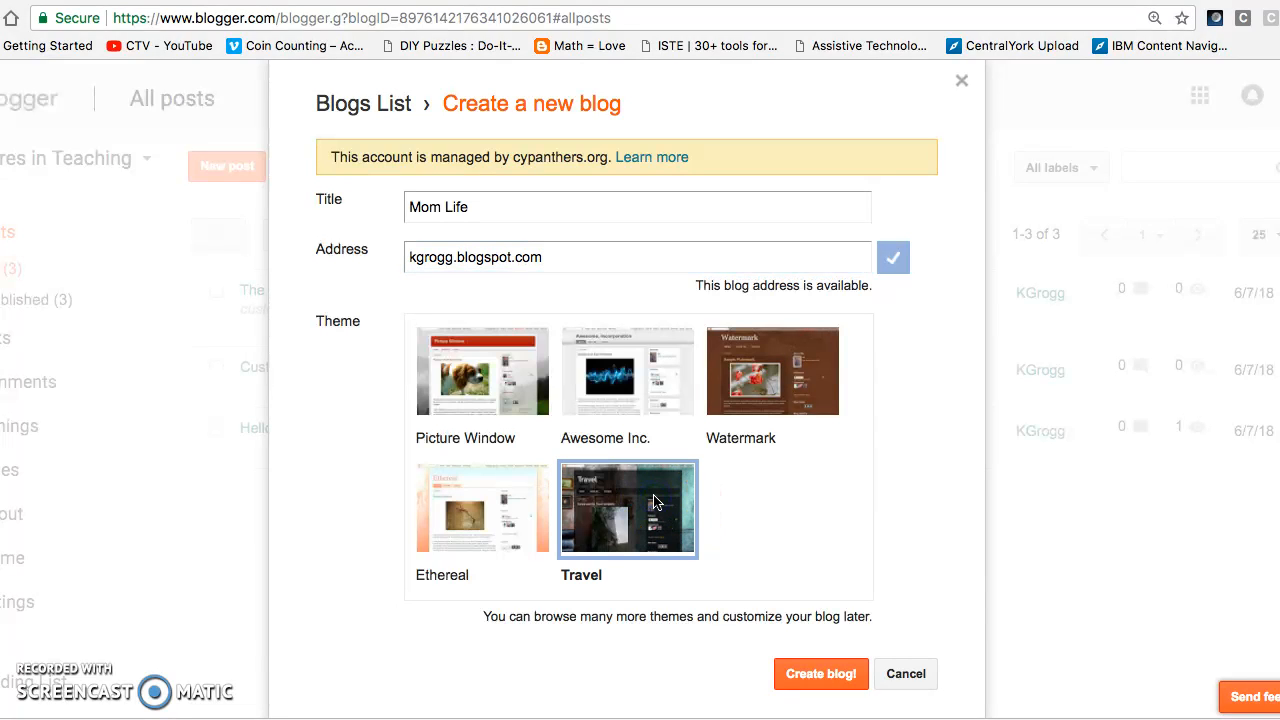
Choose the Contempo theme for the new blog and create the blog
{"action": "scroll", "coordinate": [750, 490], "scroll_direction": "up", "scroll_amount": 5}
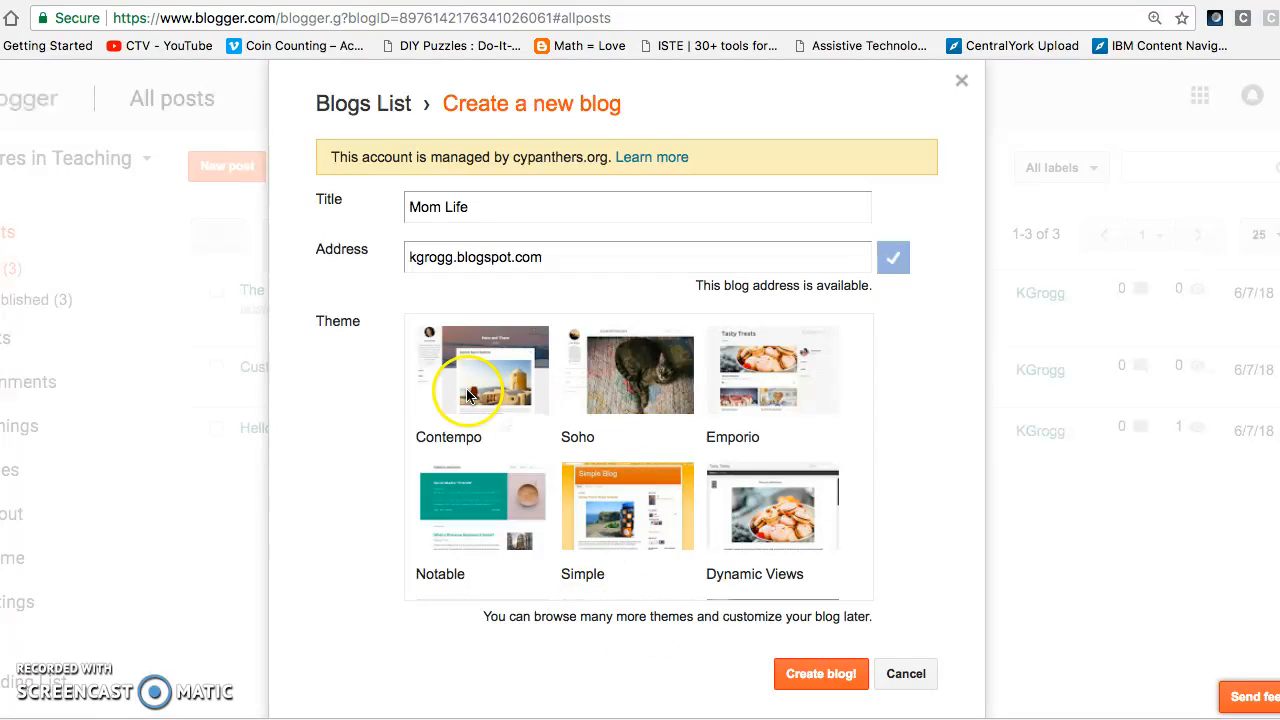
{"action": "left_click", "coordinate": [500, 380]}
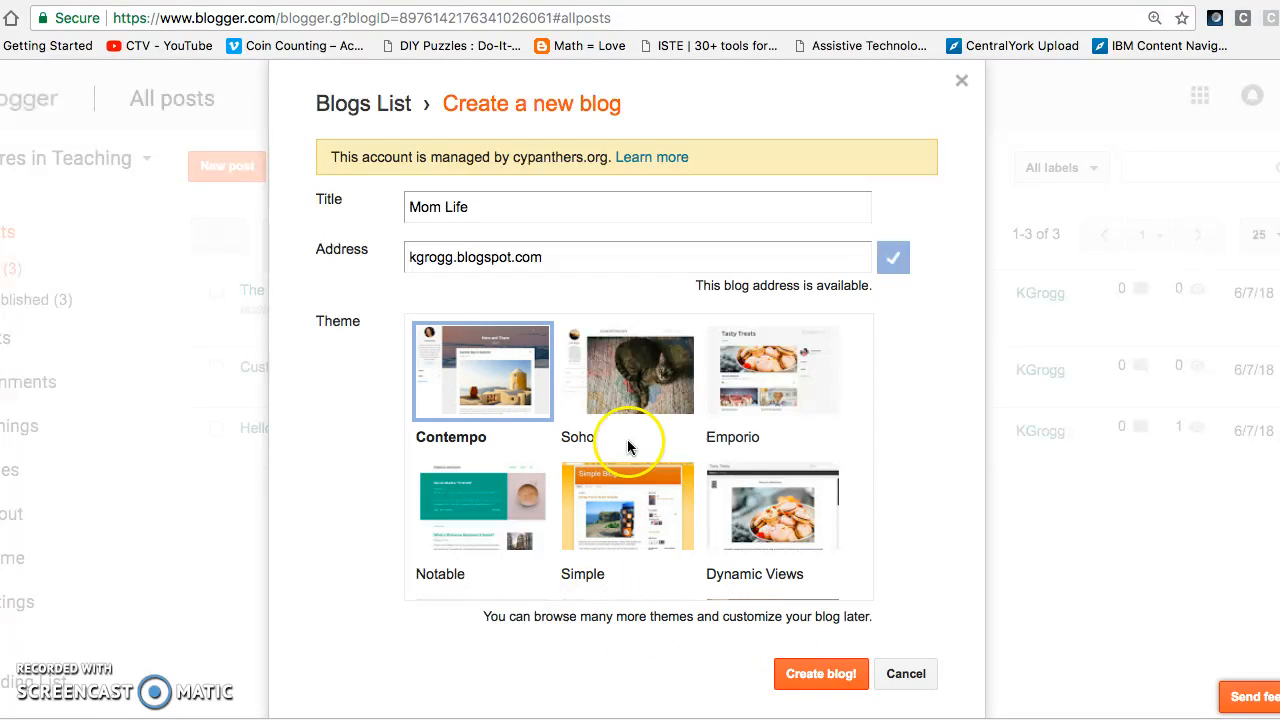
{"action": "left_click", "coordinate": [818, 678]}
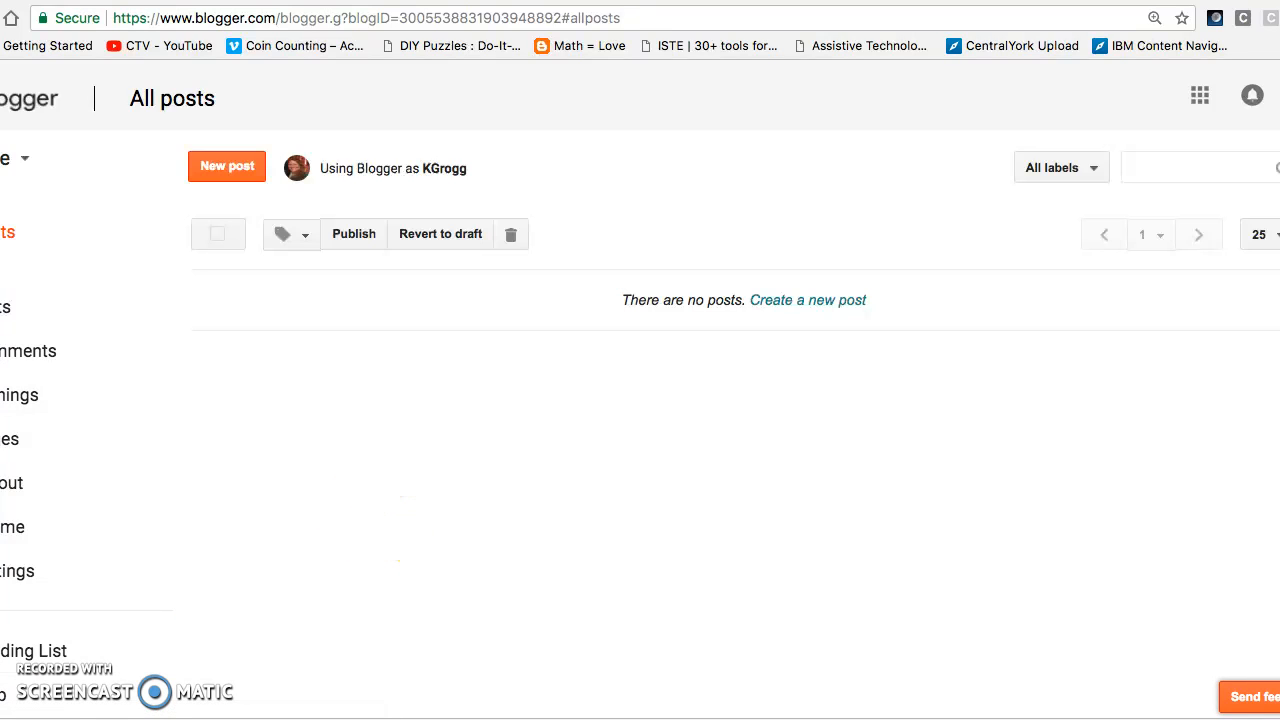
Open the Mom Life blog's theme page and preview the red floral Contempo variant
{"action": "left_click", "coordinate": [76, 531]}
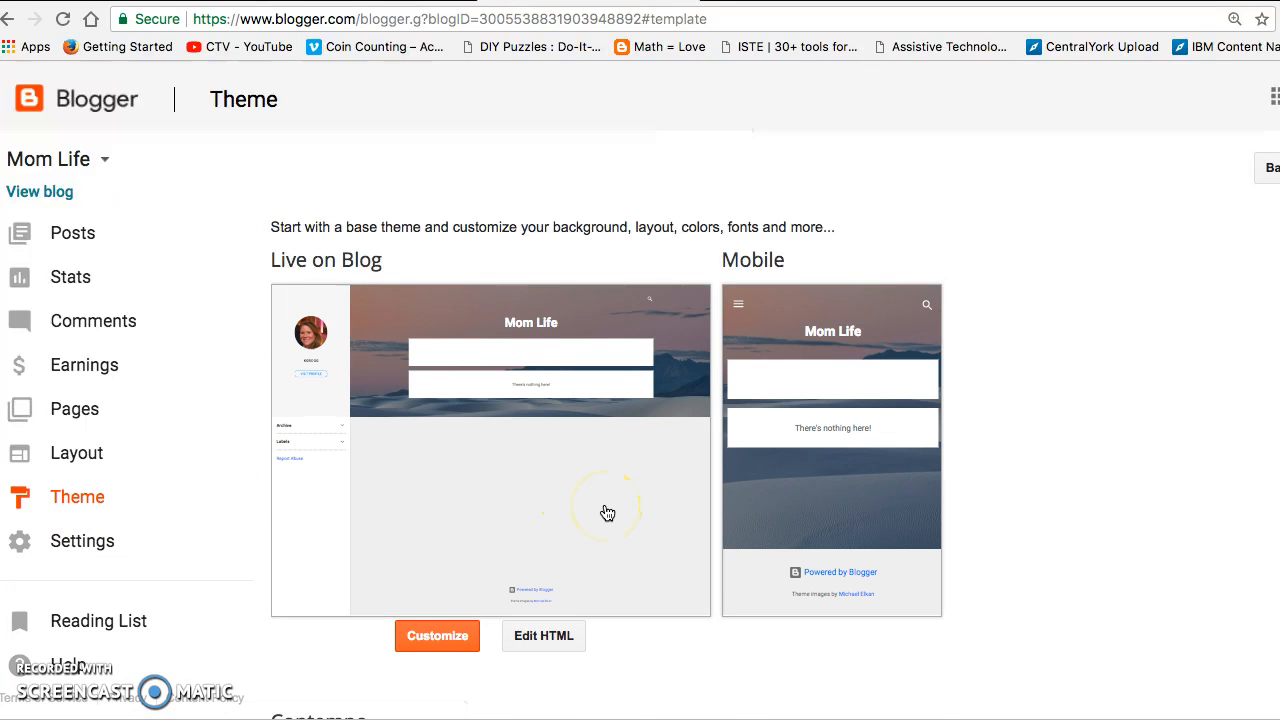
{"action": "scroll", "coordinate": [607, 513], "scroll_direction": "down", "scroll_amount": 5}
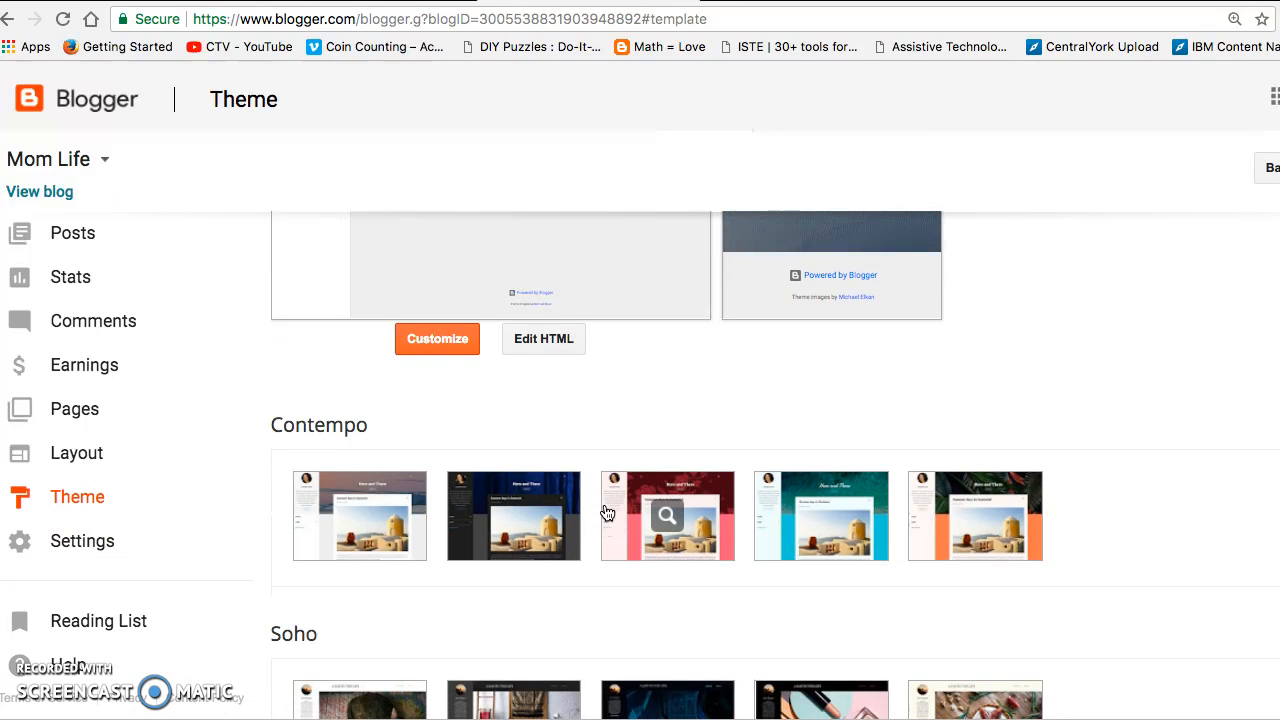
{"action": "scroll", "coordinate": [607, 513], "scroll_direction": "down", "scroll_amount": 3}
{"action": "left_click", "coordinate": [568, 373]}
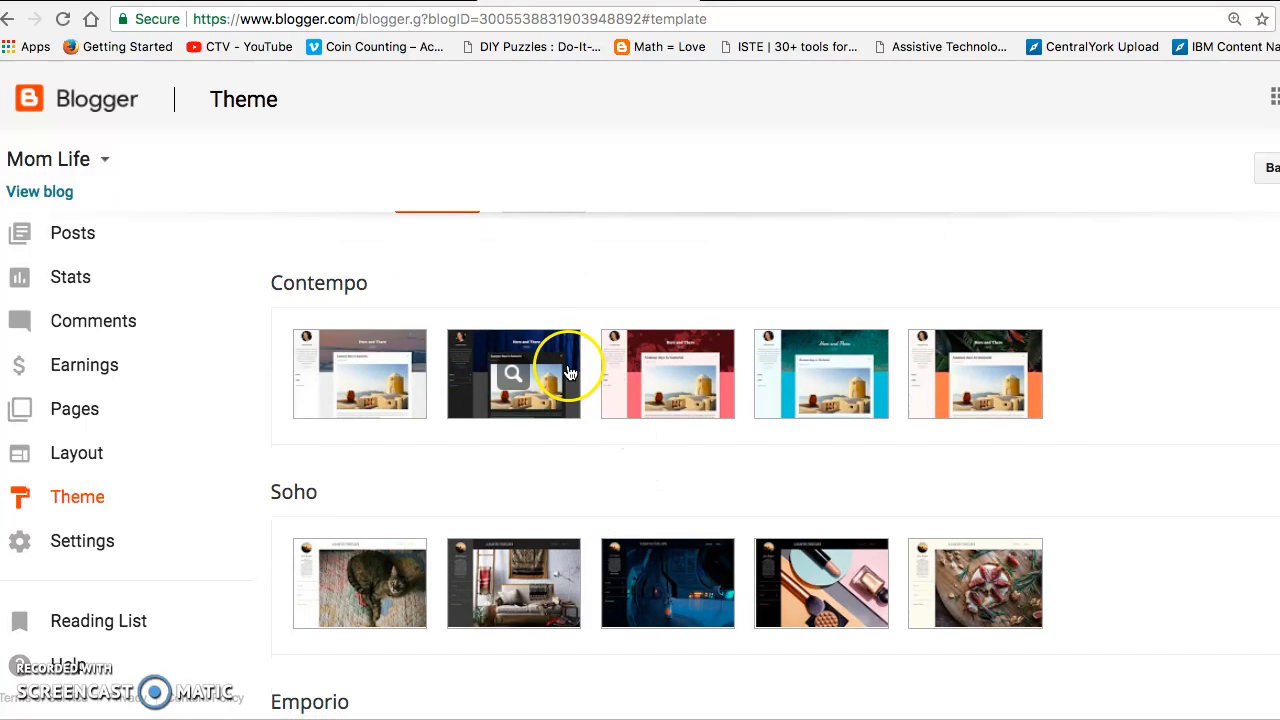
{"action": "left_click", "coordinate": [731, 370]}
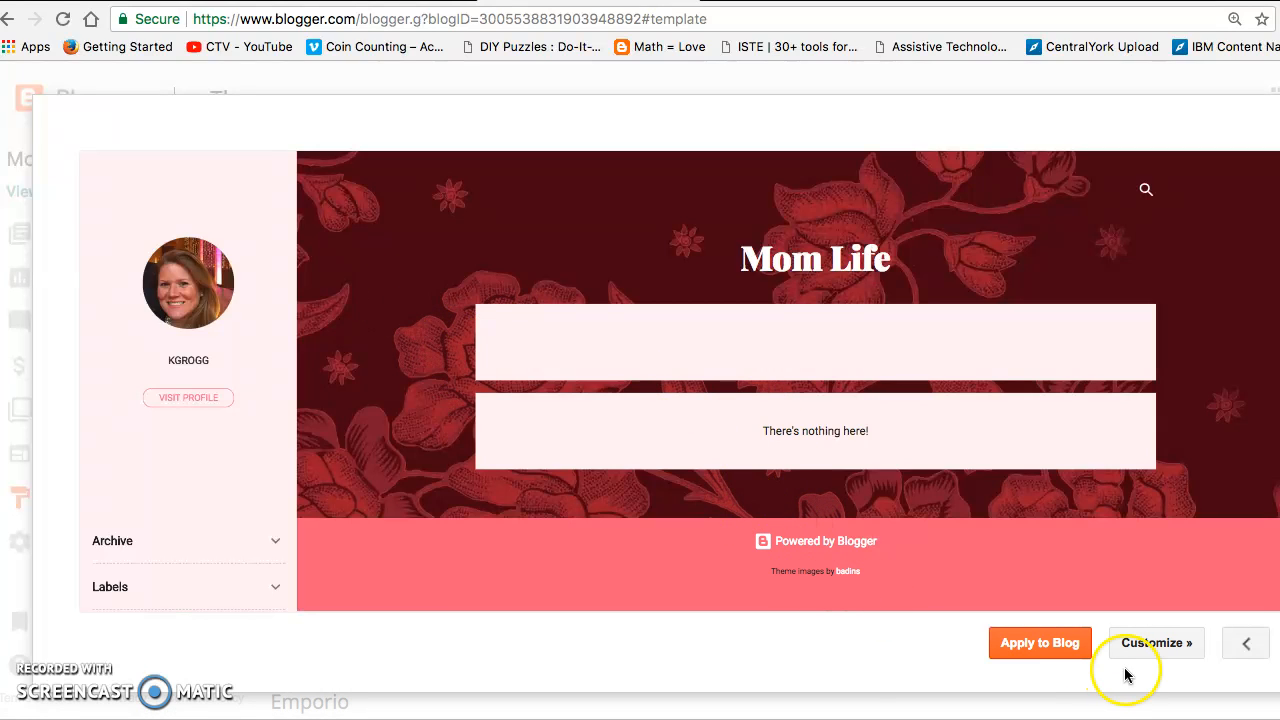
Browse through the other theme previews and apply the turquoise Contempo variant to the blog
{"action": "left_click", "coordinate": [1254, 648]}
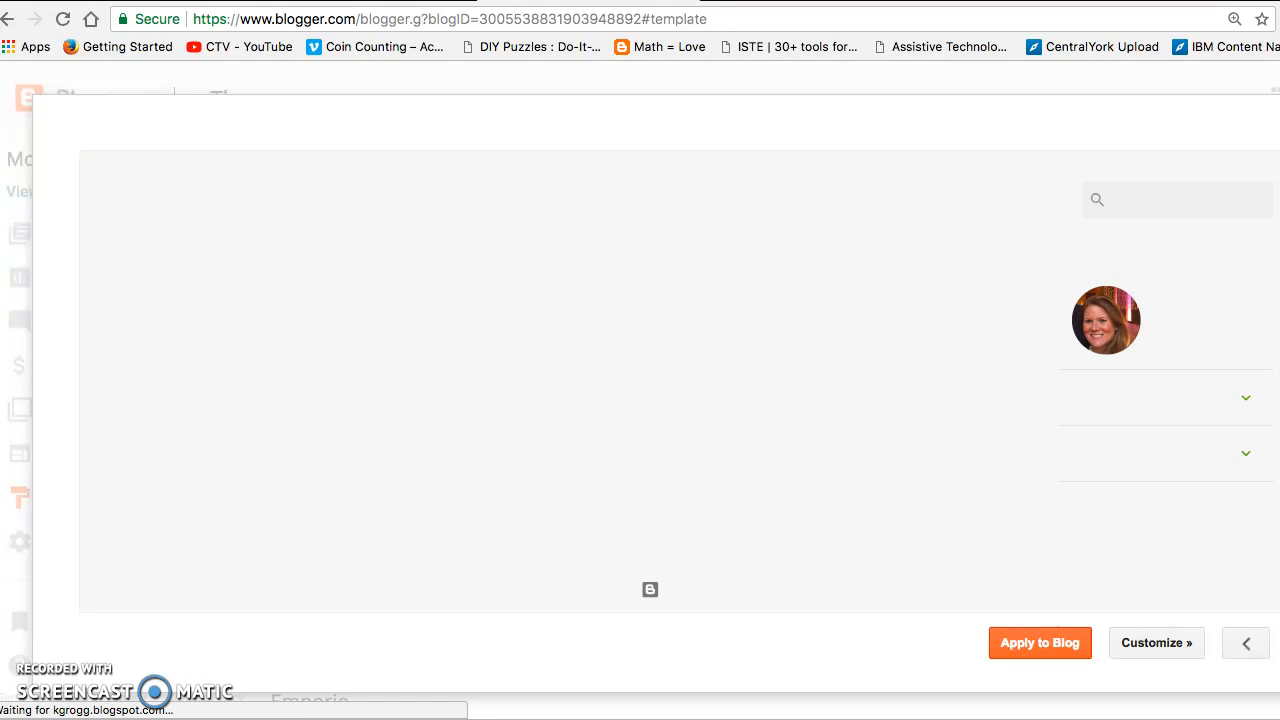
{"action": "left_click", "coordinate": [1252, 647]}
{"action": "left_click", "coordinate": [1240, 645]}
{"action": "left_click", "coordinate": [1240, 645]}
{"action": "left_click", "coordinate": [1240, 645]}
{"action": "left_click", "coordinate": [1240, 645]}
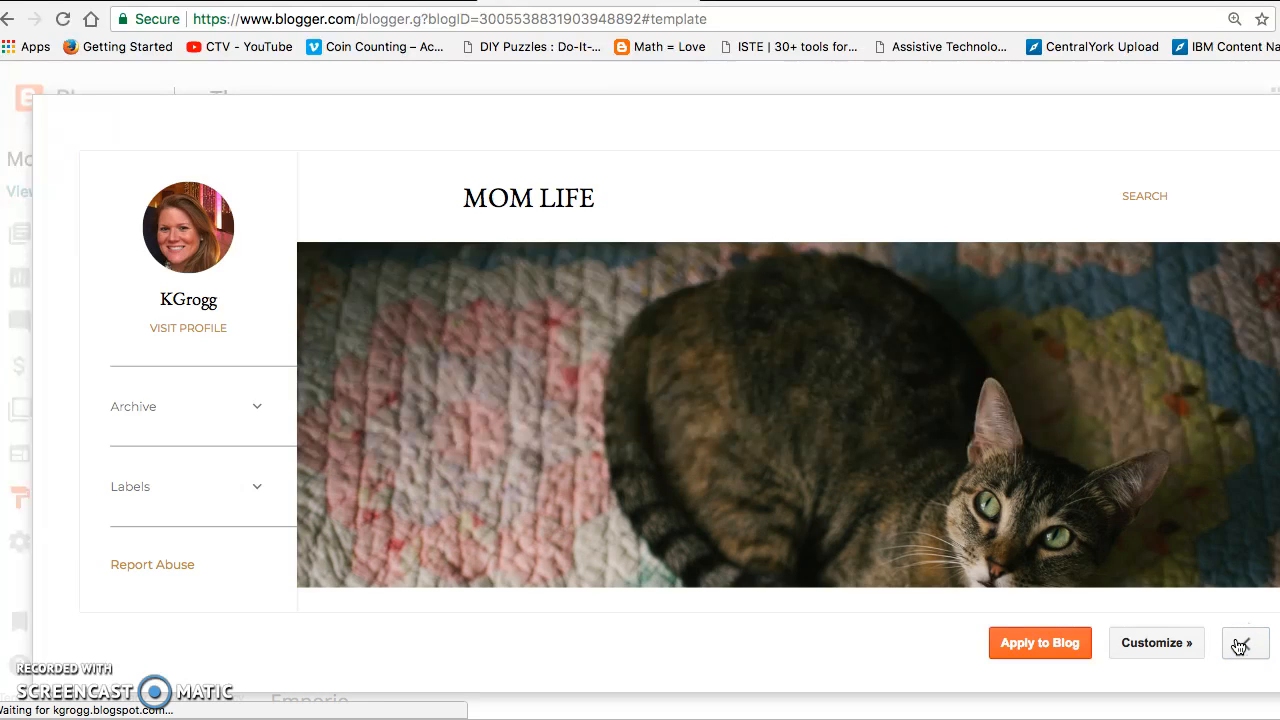
{"action": "left_click", "coordinate": [1240, 645]}
{"action": "left_click", "coordinate": [1240, 645]}
{"action": "left_click", "coordinate": [1030, 648]}
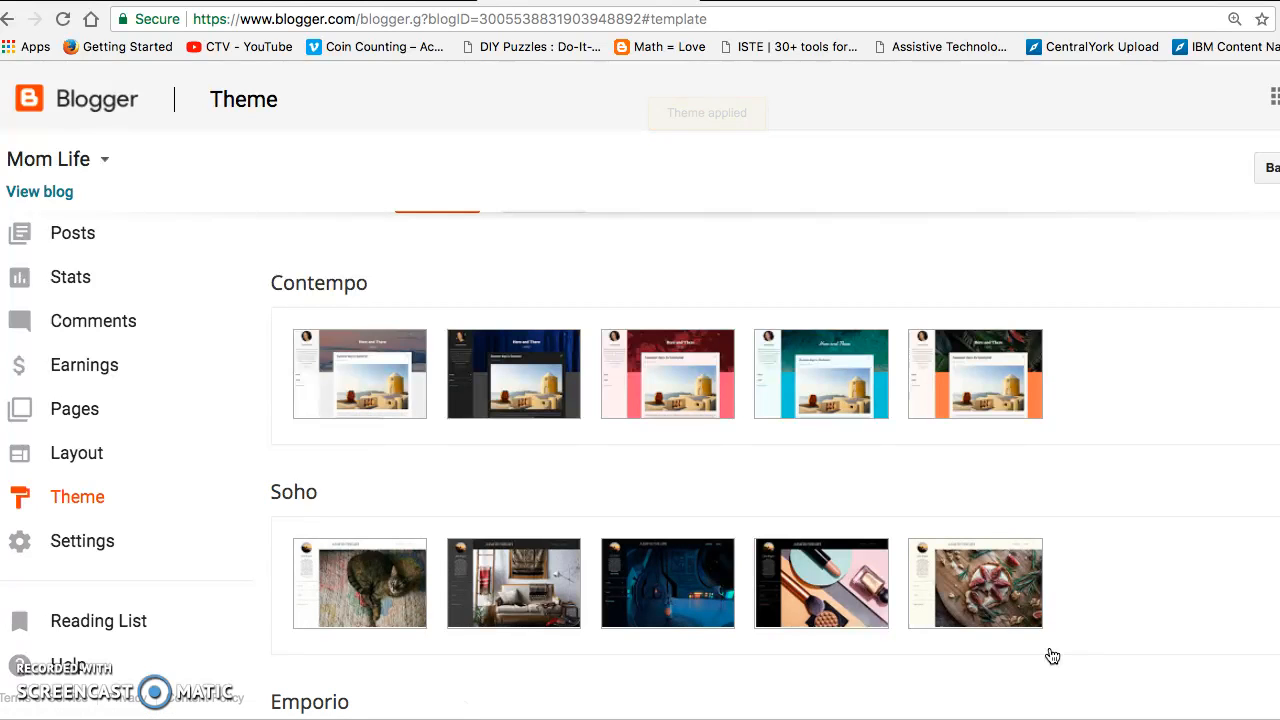
Look over the remaining theme families in the gallery, from Emporio down to Travel
{"action": "scroll", "coordinate": [847, 514], "scroll_direction": "down", "scroll_amount": 3}
{"action": "scroll", "coordinate": [847, 518], "scroll_direction": "down", "scroll_amount": 10}
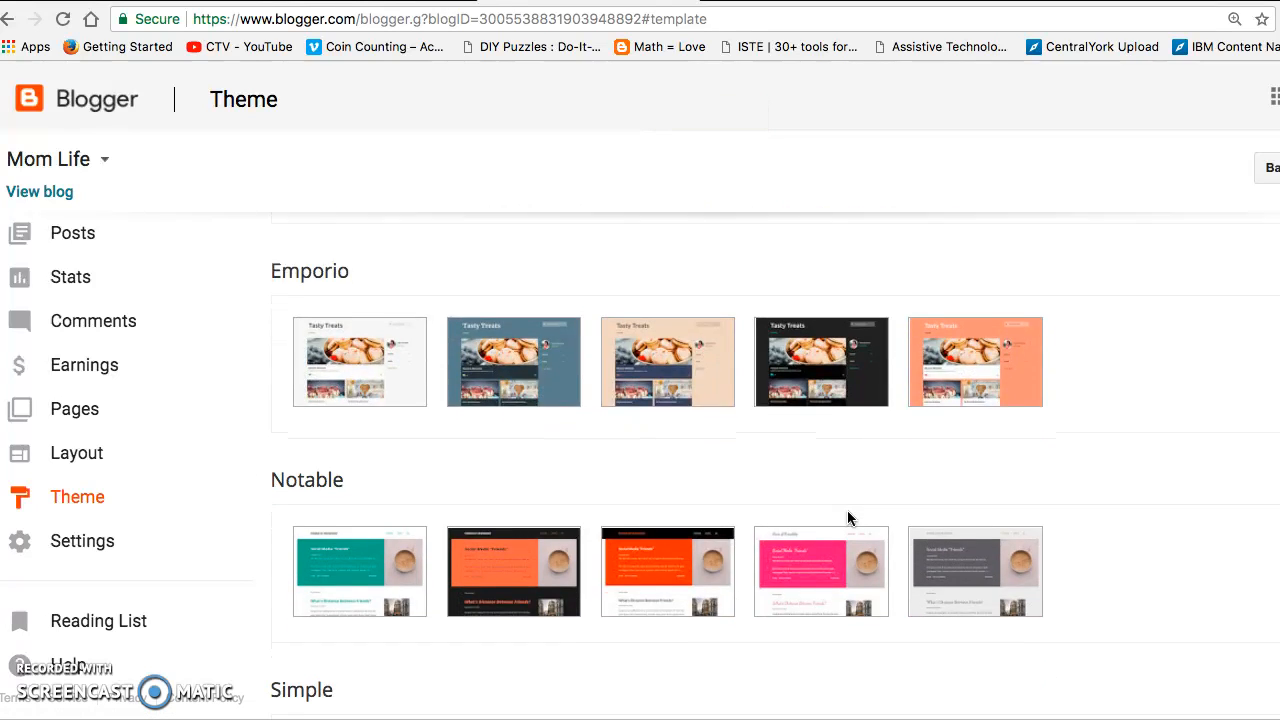
{"action": "scroll", "coordinate": [847, 518], "scroll_direction": "down", "scroll_amount": 12}
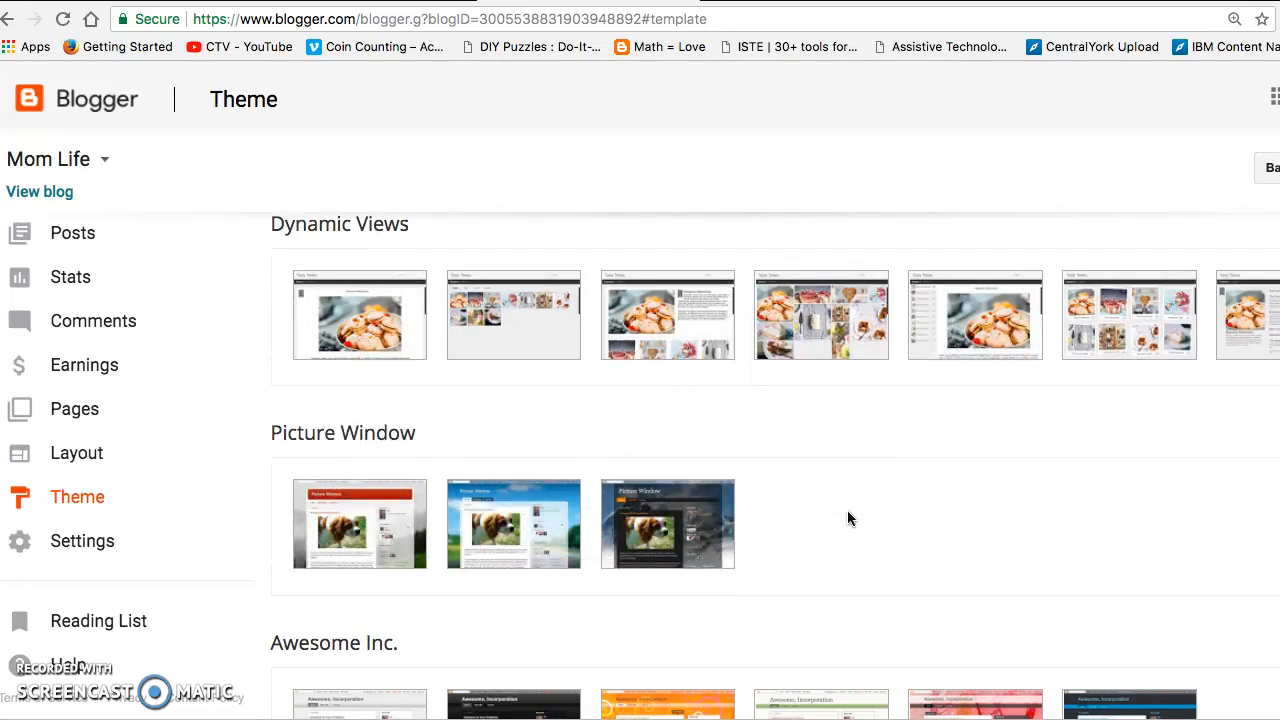
{"action": "scroll", "coordinate": [847, 518], "scroll_direction": "down", "scroll_amount": 5}
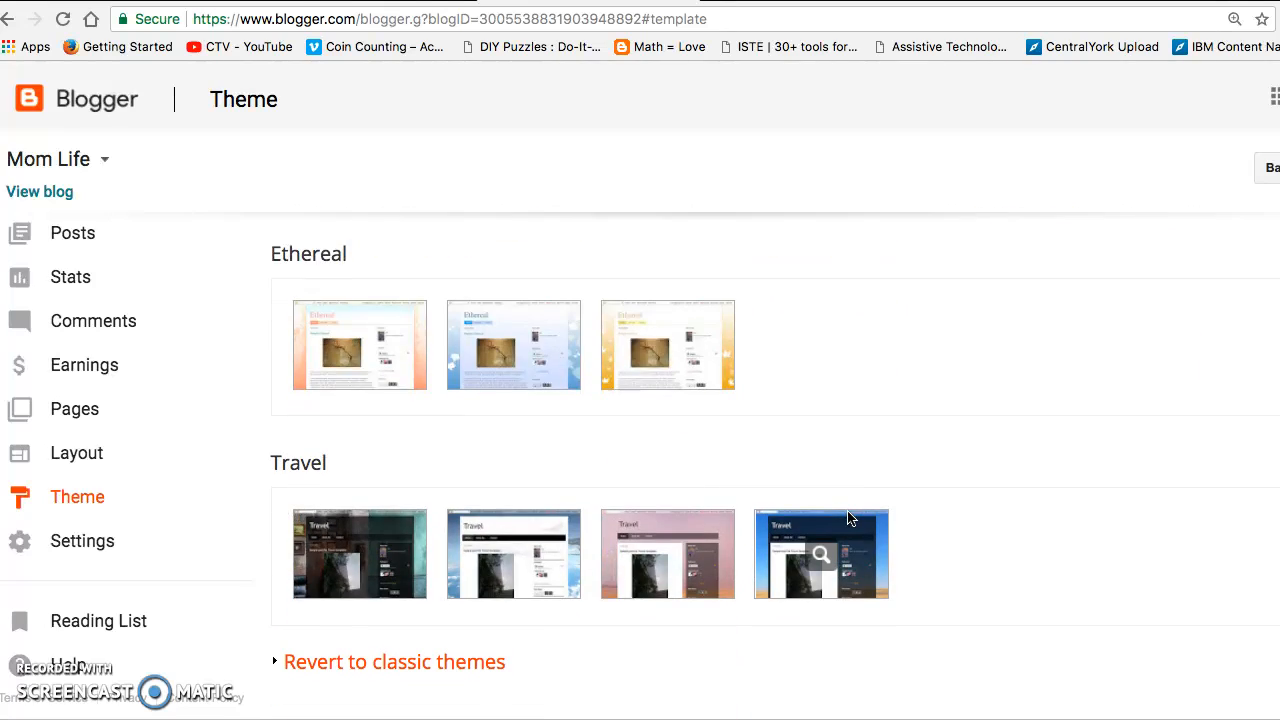
{"action": "scroll", "coordinate": [847, 518], "scroll_direction": "up", "scroll_amount": 20}
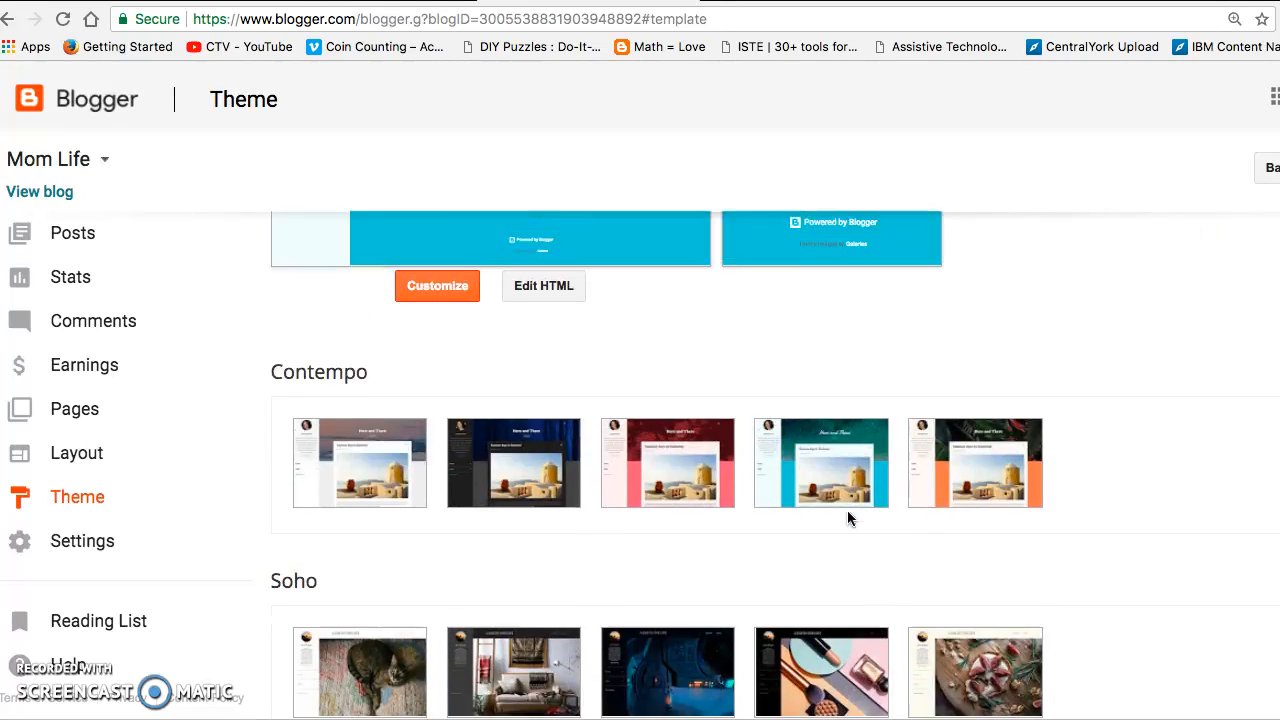
Review the blog's Basic, Email, and Posts, comments and sharing settings
{"action": "left_click", "coordinate": [90, 545]}
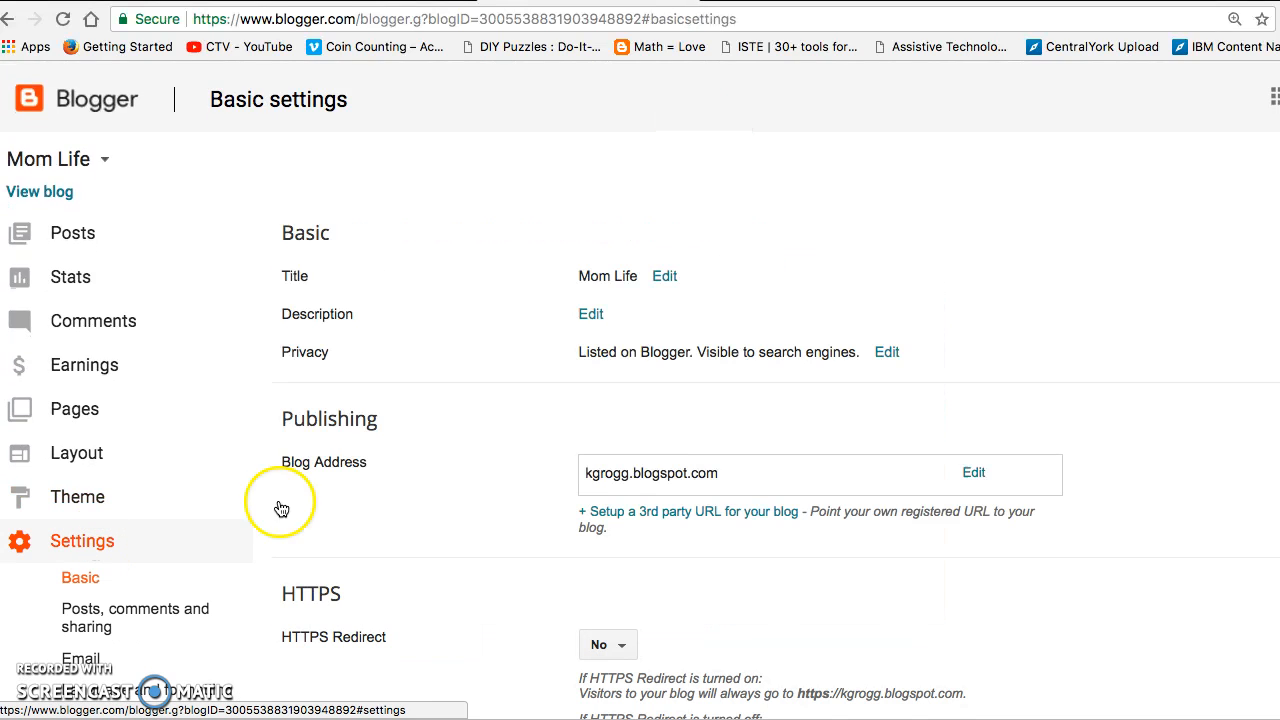
{"action": "scroll", "coordinate": [681, 399], "scroll_direction": "down", "scroll_amount": 3}
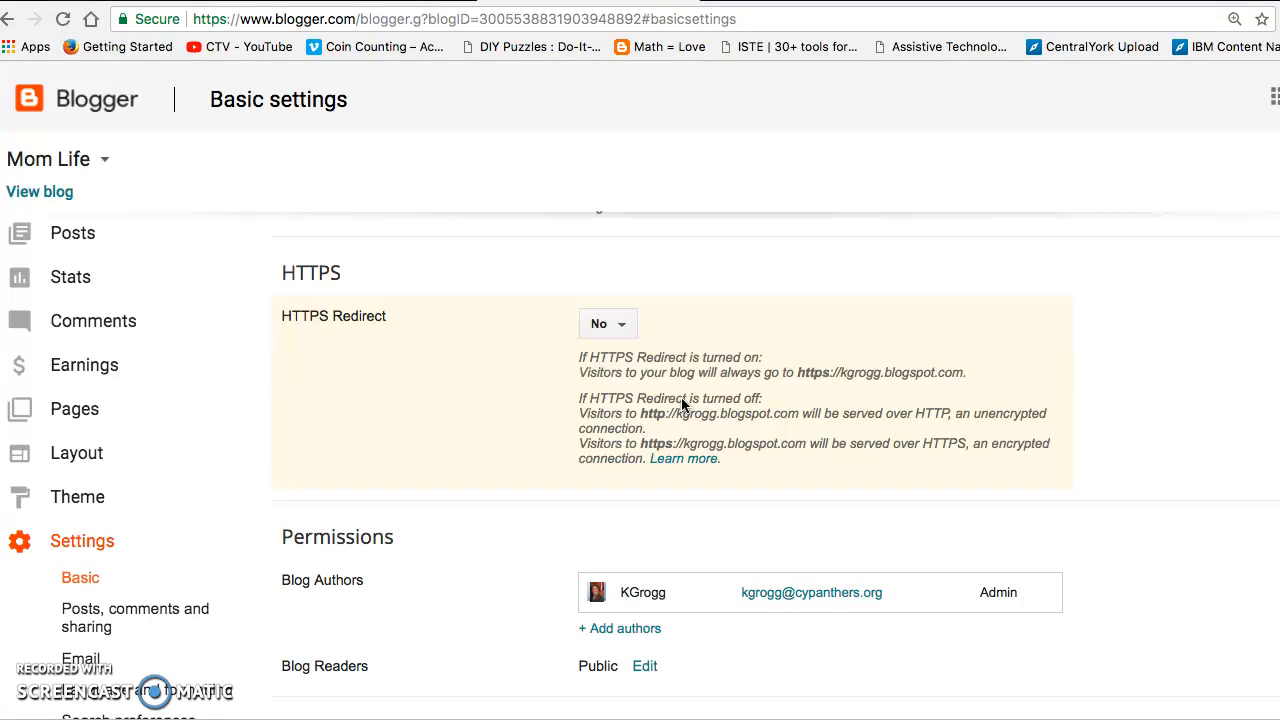
{"action": "scroll", "coordinate": [683, 403], "scroll_direction": "up", "scroll_amount": 3}
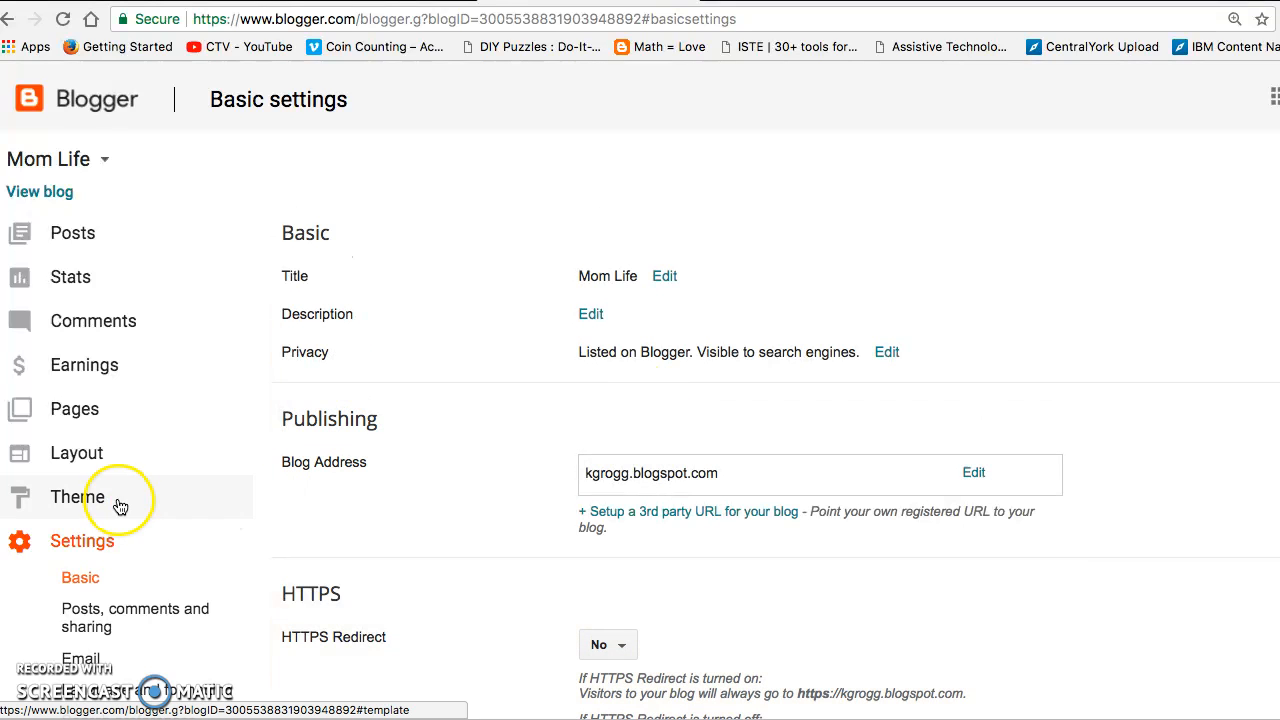
{"action": "scroll", "coordinate": [163, 630], "scroll_direction": "down", "scroll_amount": 2}
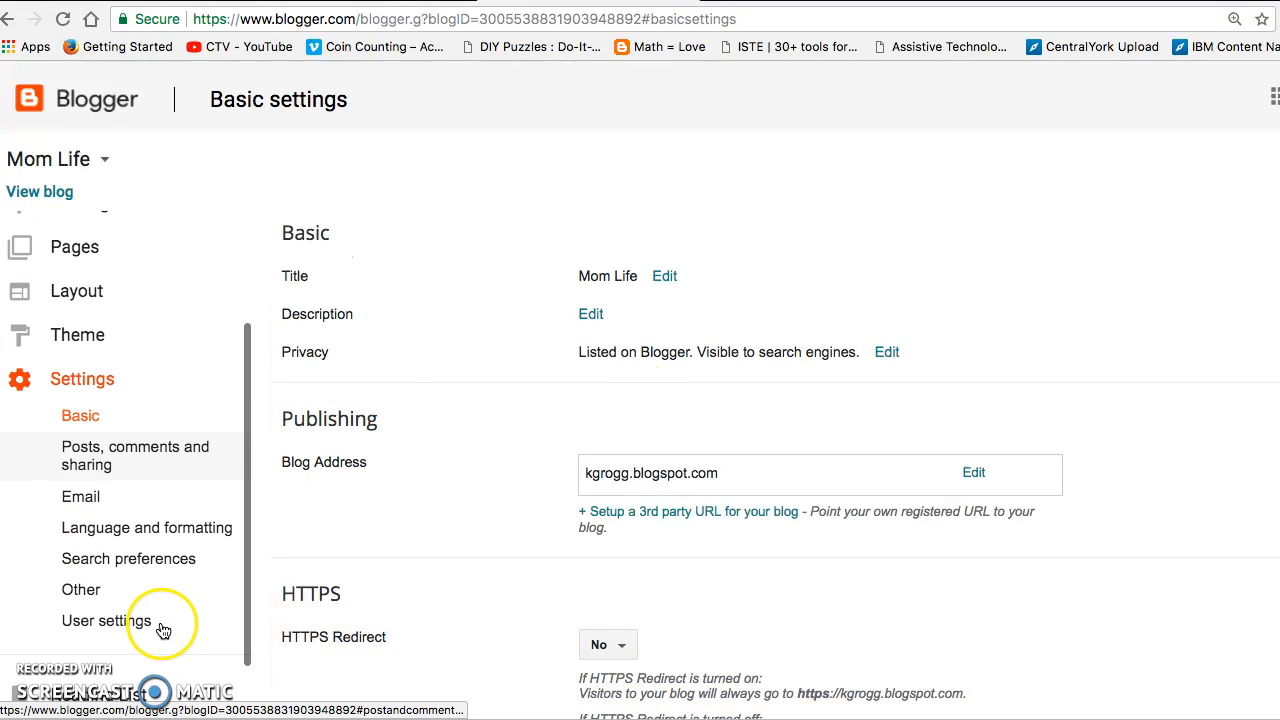
{"action": "left_click", "coordinate": [104, 492]}
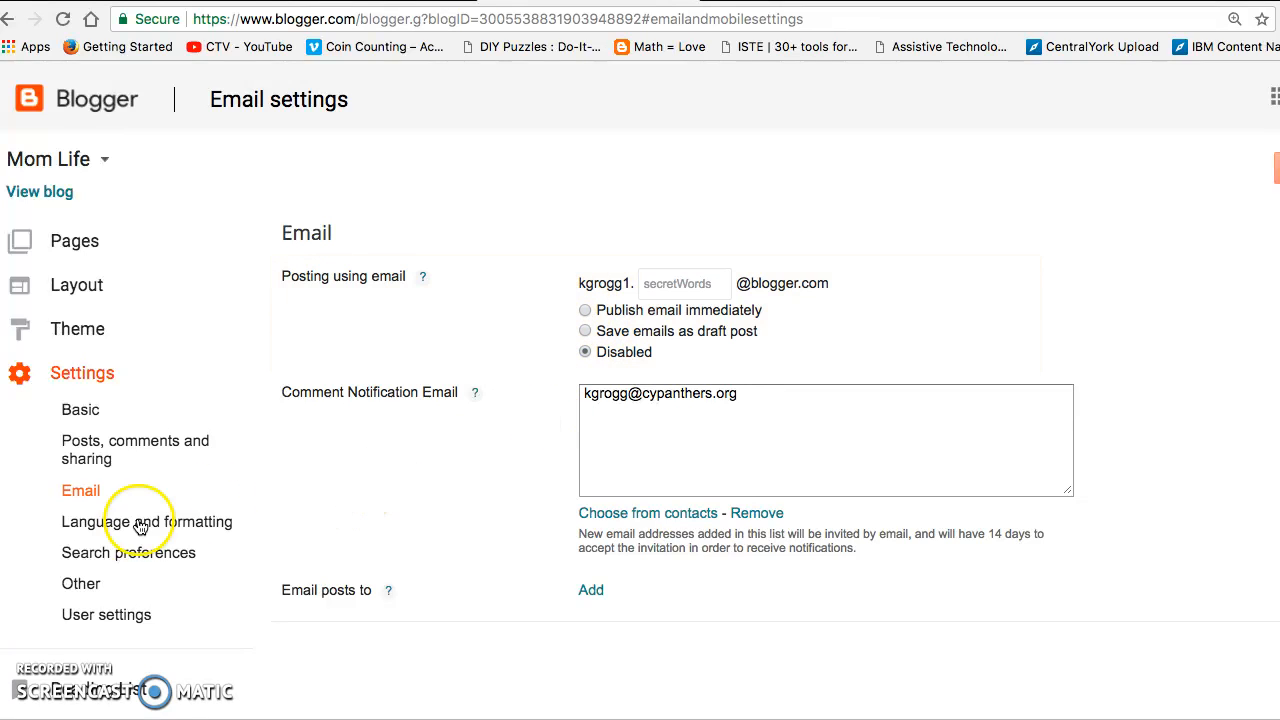
{"action": "left_click", "coordinate": [137, 449]}
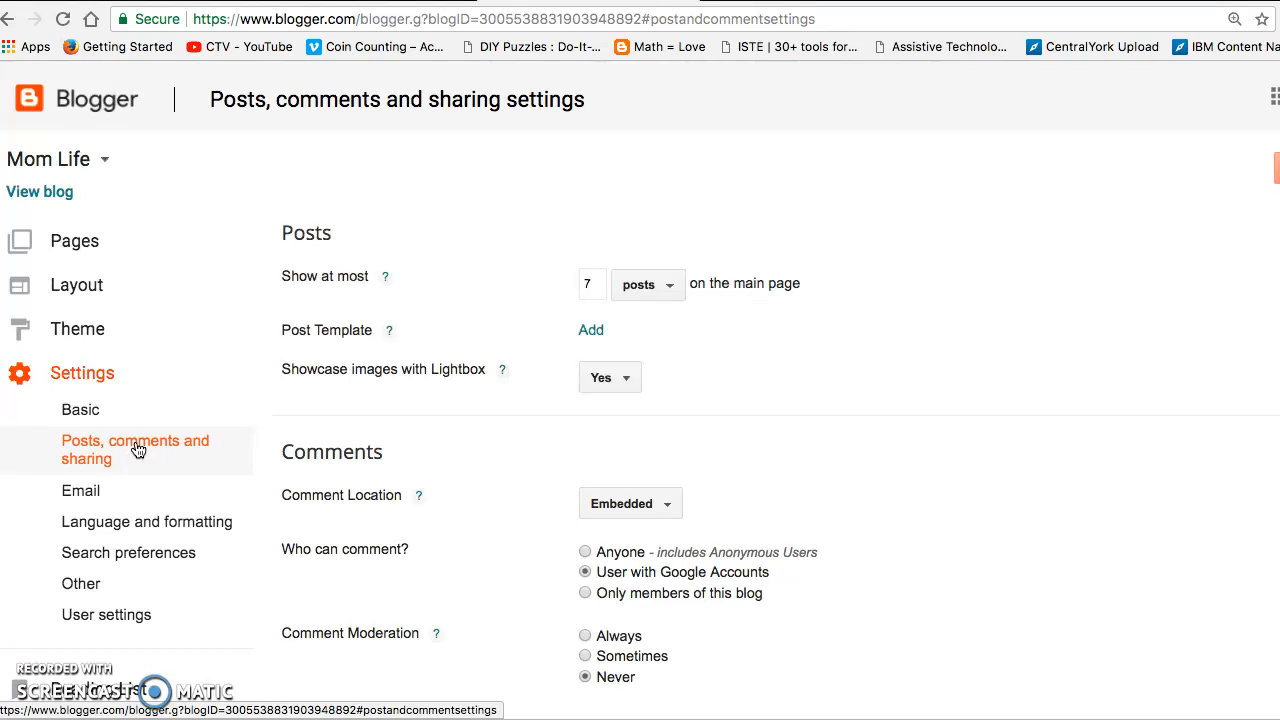
Go to the blog's list of posts and open the editor for a new post
{"action": "scroll", "coordinate": [180, 480], "scroll_direction": "up", "scroll_amount": 3}
{"action": "scroll", "coordinate": [180, 471], "scroll_direction": "up", "scroll_amount": 1}
{"action": "left_click", "coordinate": [94, 243]}
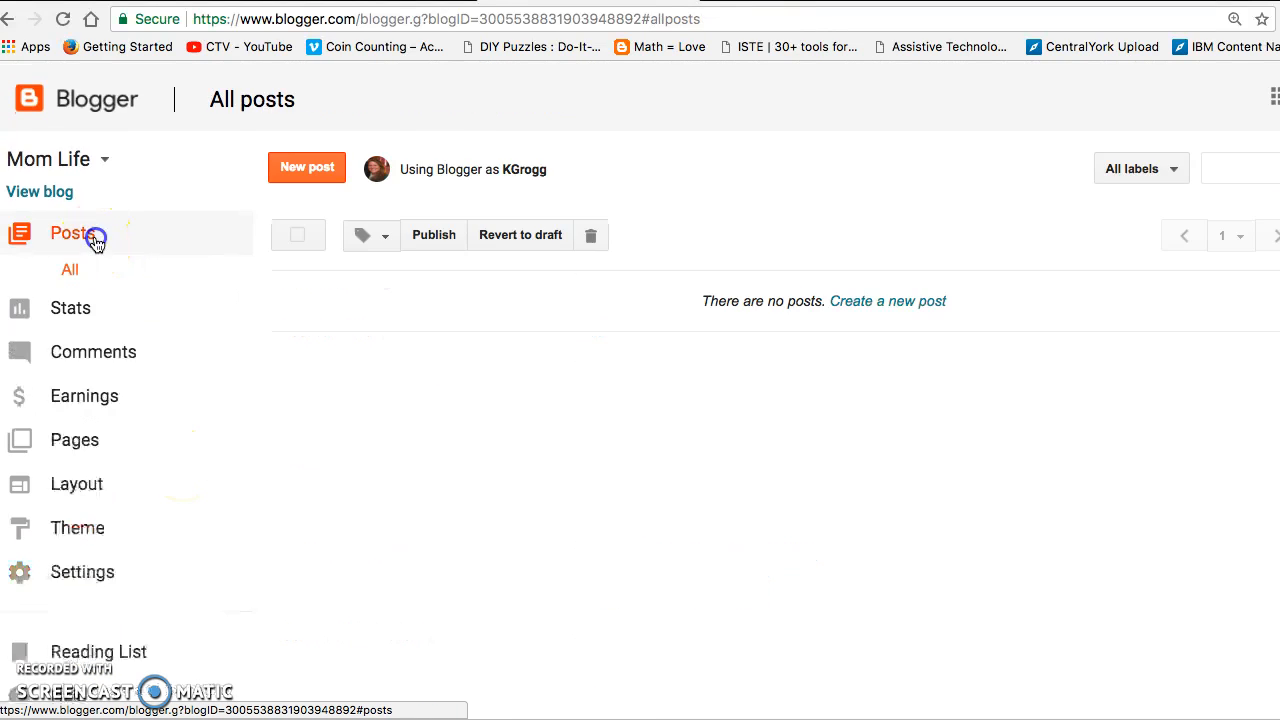
{"action": "left_click", "coordinate": [308, 170]}
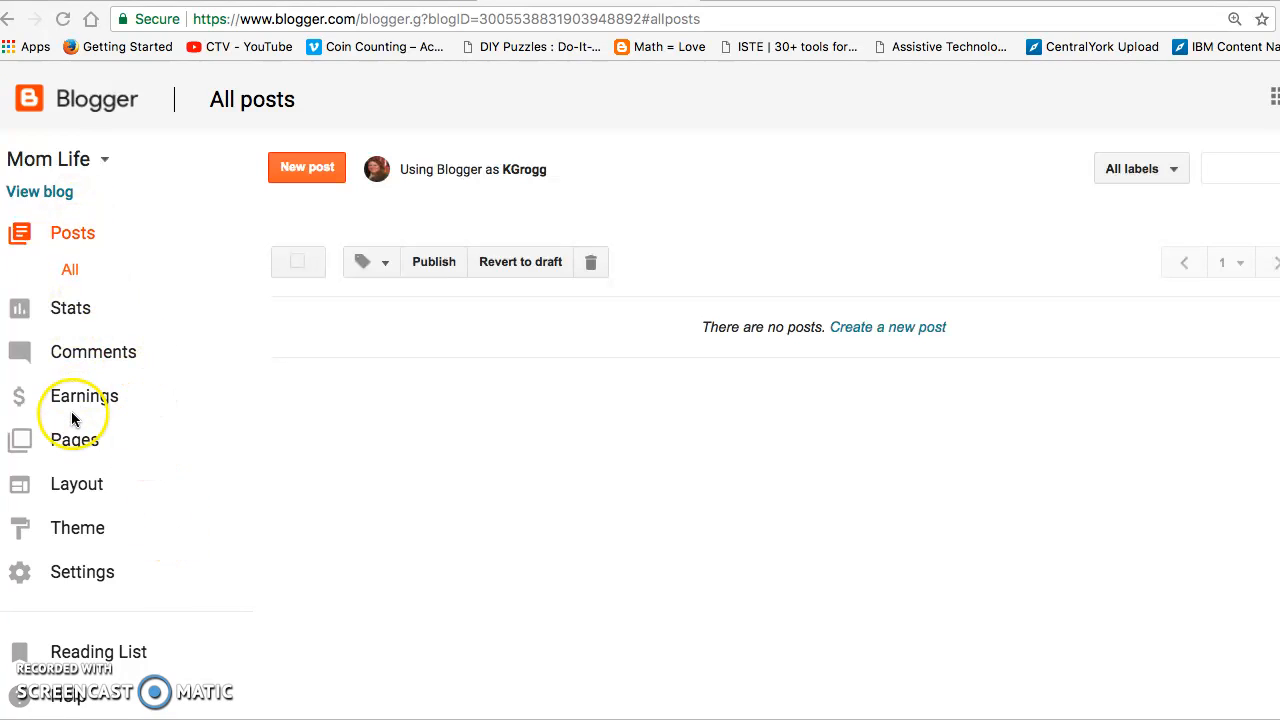
Open the blog's layout page and examine its sidebar, search and header gadgets
{"action": "left_click", "coordinate": [73, 490]}
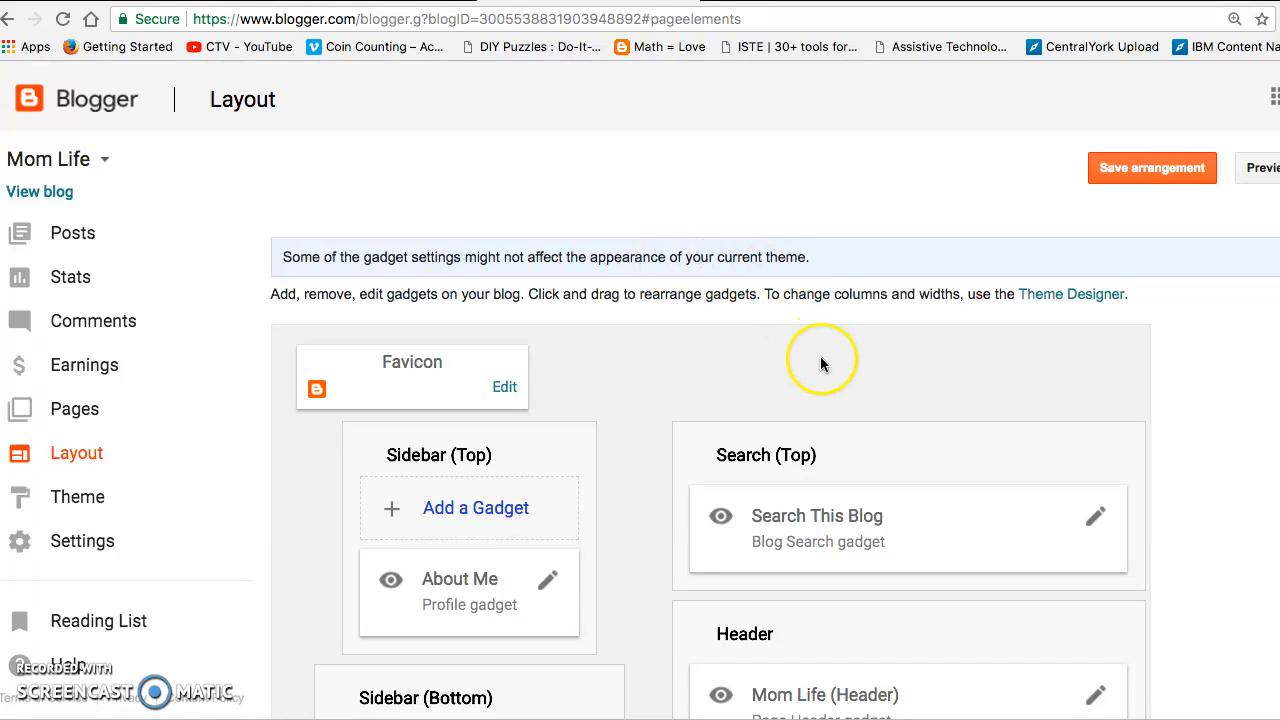
{"action": "scroll", "coordinate": [820, 360], "scroll_direction": "down", "scroll_amount": 1}
{"action": "scroll", "coordinate": [820, 364], "scroll_direction": "up", "scroll_amount": 1}
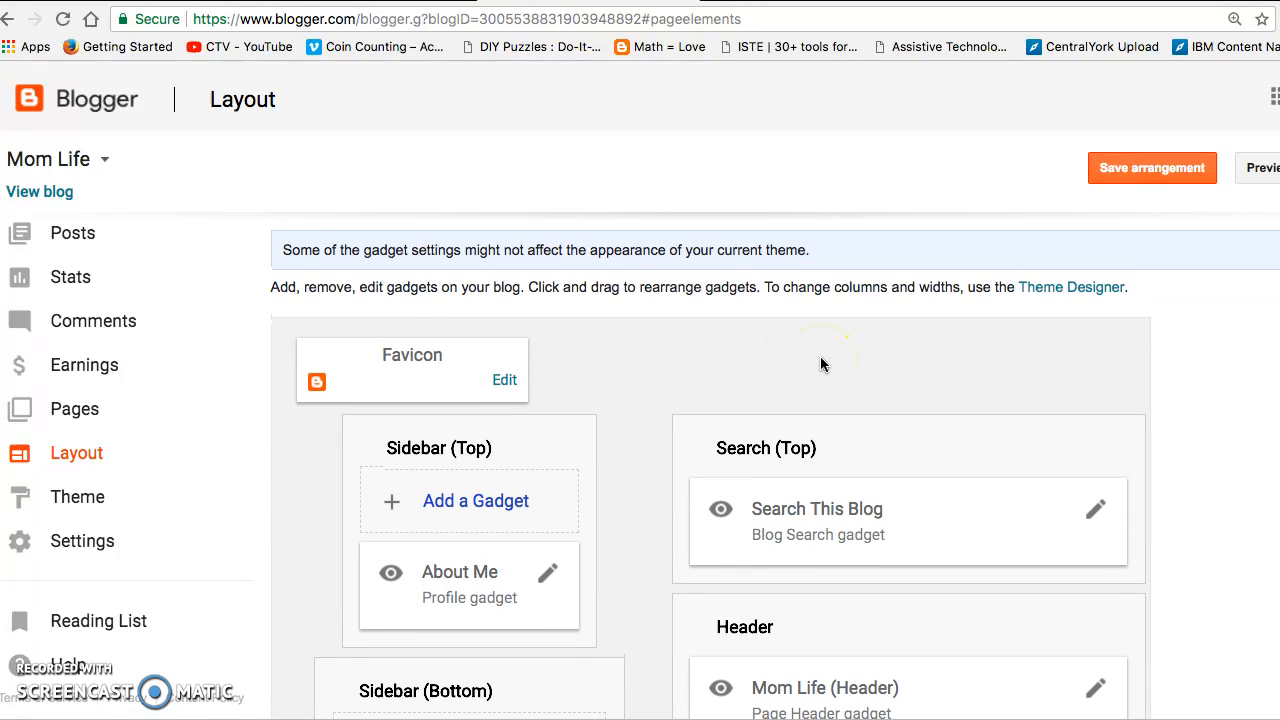
{"action": "scroll", "coordinate": [820, 364], "scroll_direction": "down", "scroll_amount": 2}
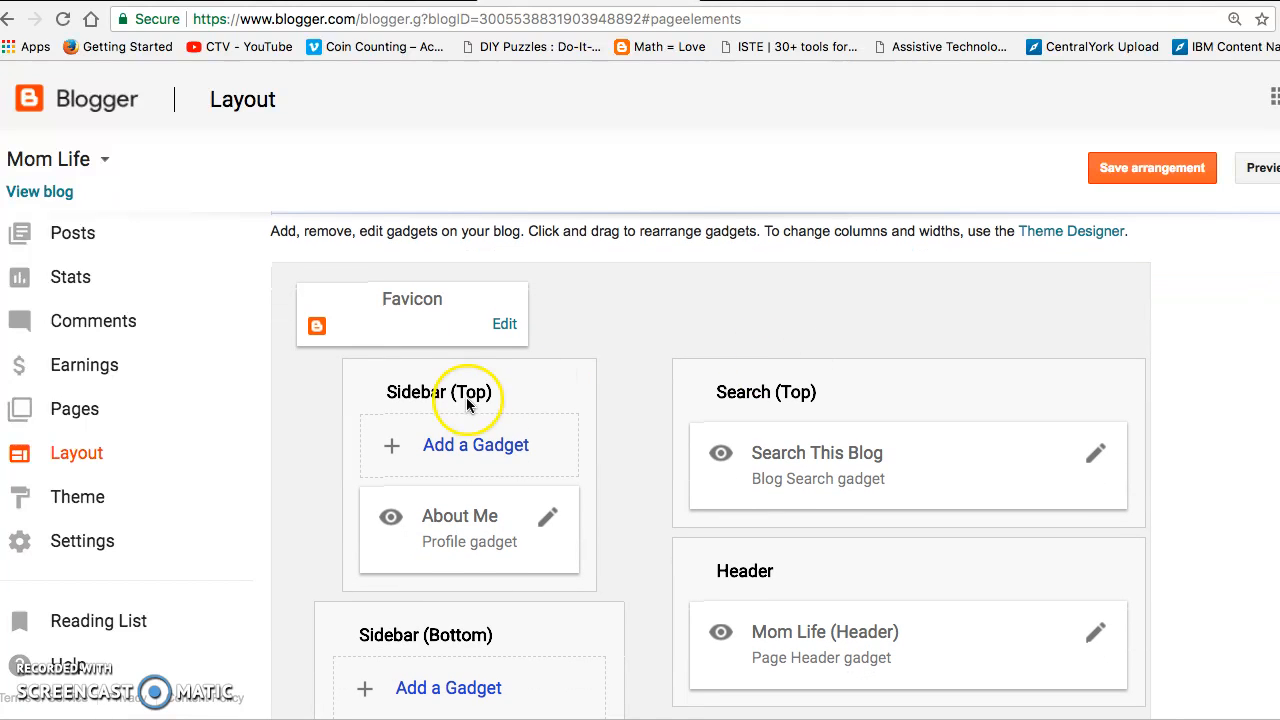
Look over the rest of the layout page, from the bottom sidebar and subscription gadgets down to the footer
{"action": "scroll", "coordinate": [566, 491], "scroll_direction": "down", "scroll_amount": 5}
{"action": "scroll", "coordinate": [566, 491], "scroll_direction": "up", "scroll_amount": 4}
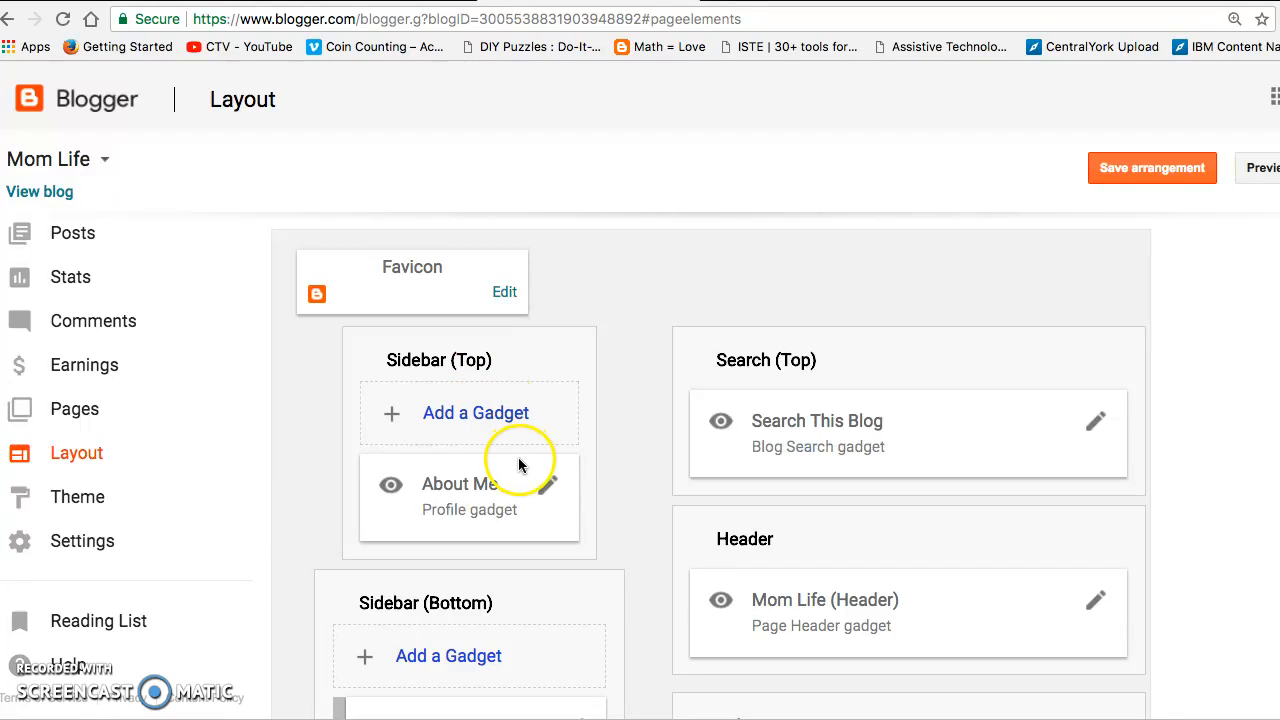
{"action": "scroll", "coordinate": [520, 467], "scroll_direction": "down", "scroll_amount": 3}
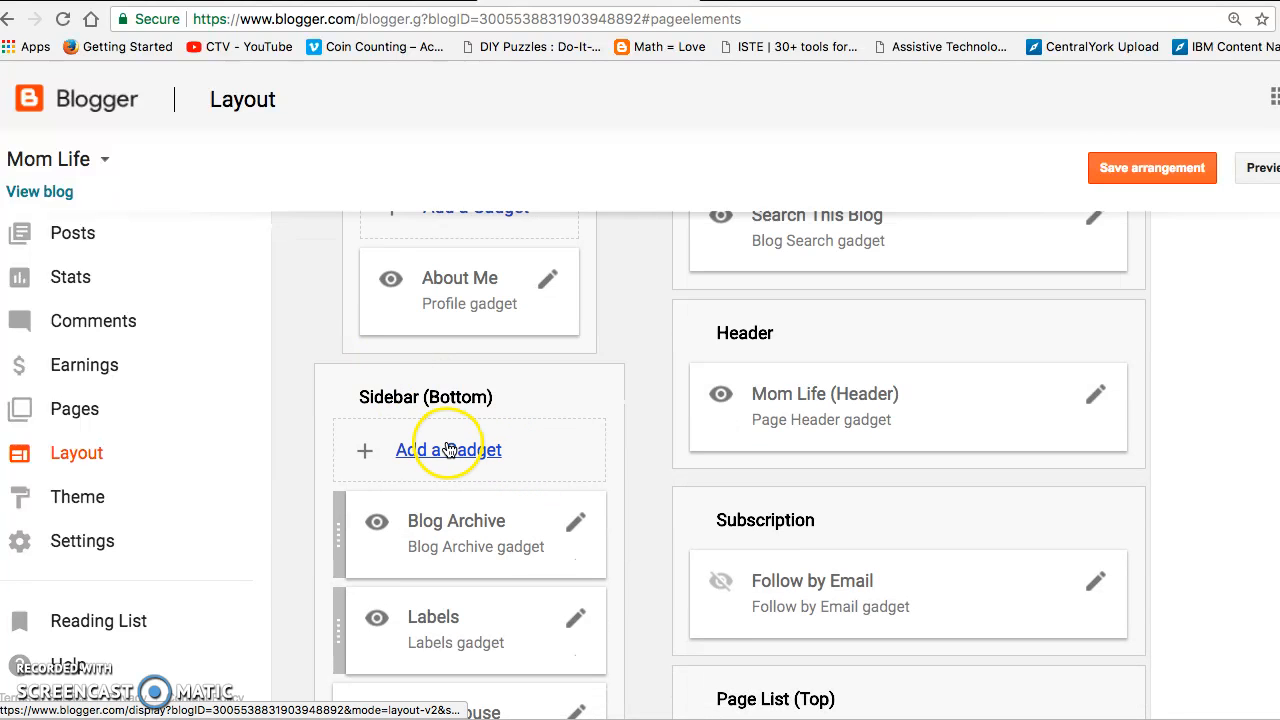
{"action": "scroll", "coordinate": [521, 518], "scroll_direction": "down", "scroll_amount": 3}
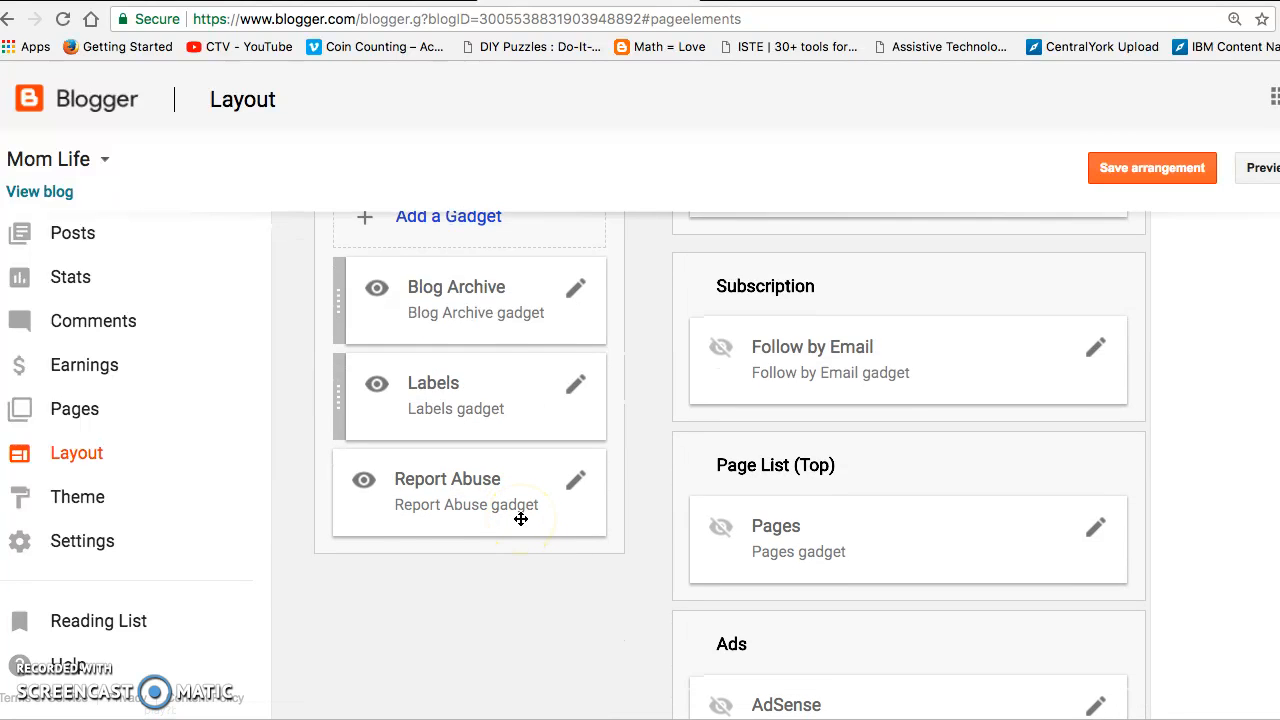
{"action": "scroll", "coordinate": [521, 518], "scroll_direction": "down", "scroll_amount": 8}
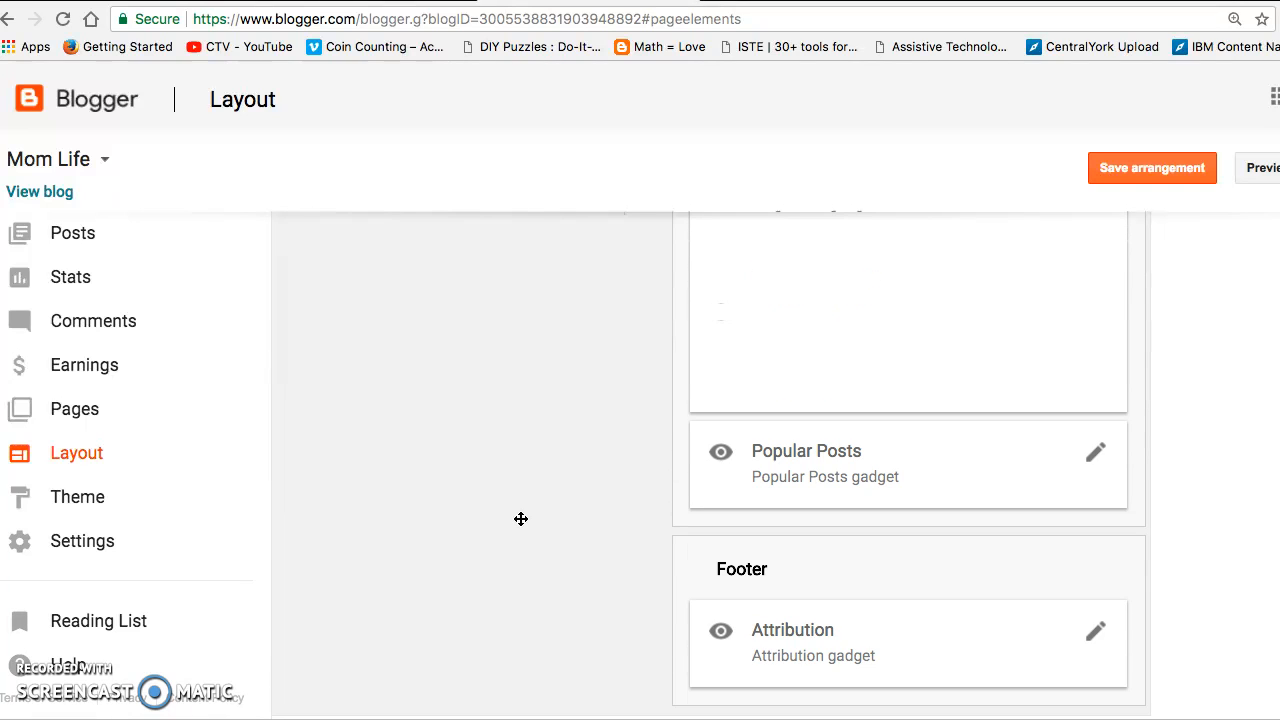
{"action": "scroll", "coordinate": [521, 518], "scroll_direction": "up", "scroll_amount": 15}
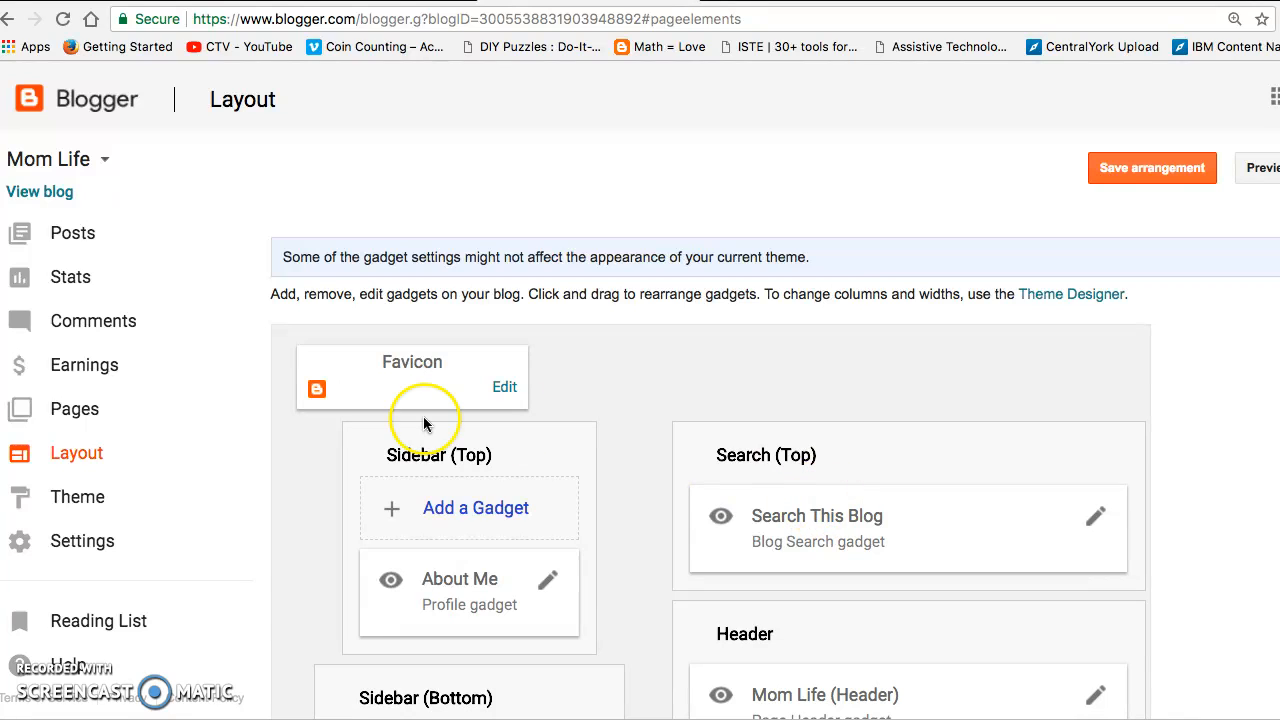
Open the list of available gadgets for the top sidebar, review it from AdSense down to Video Bar, and close it
{"action": "left_click", "coordinate": [452, 522]}
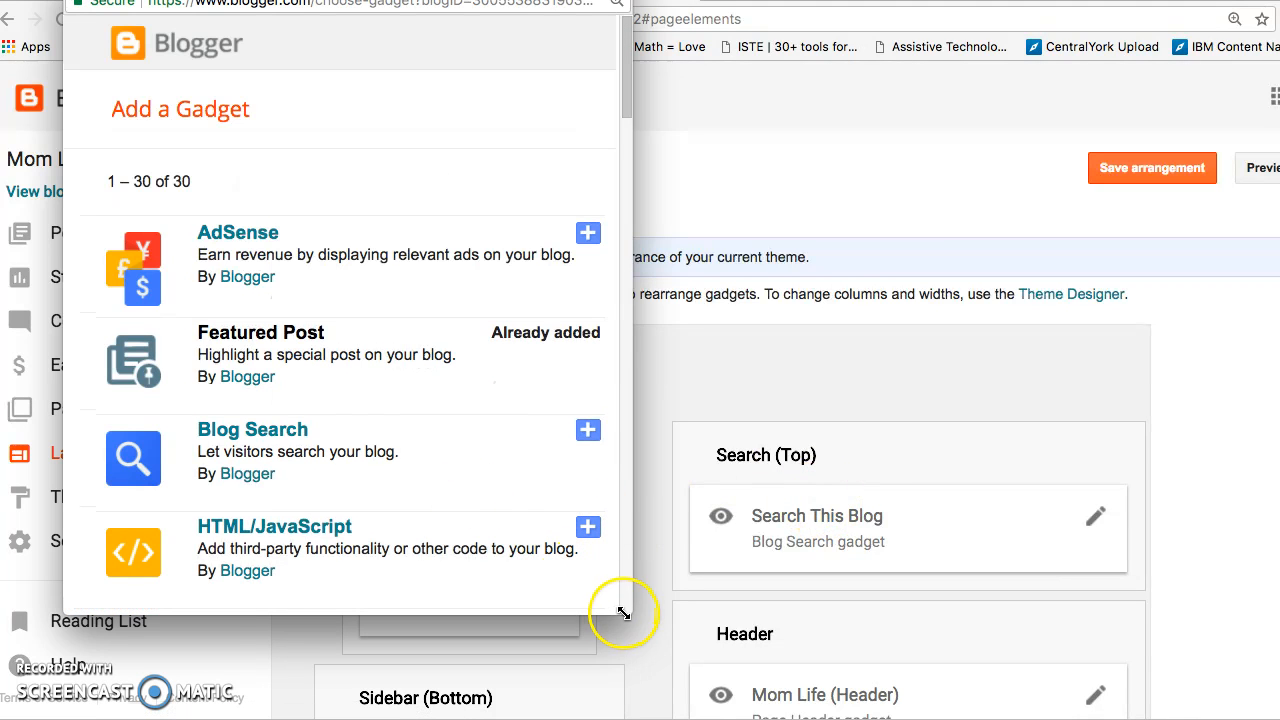
{"action": "scroll", "coordinate": [529, 487], "scroll_direction": "down", "scroll_amount": 5}
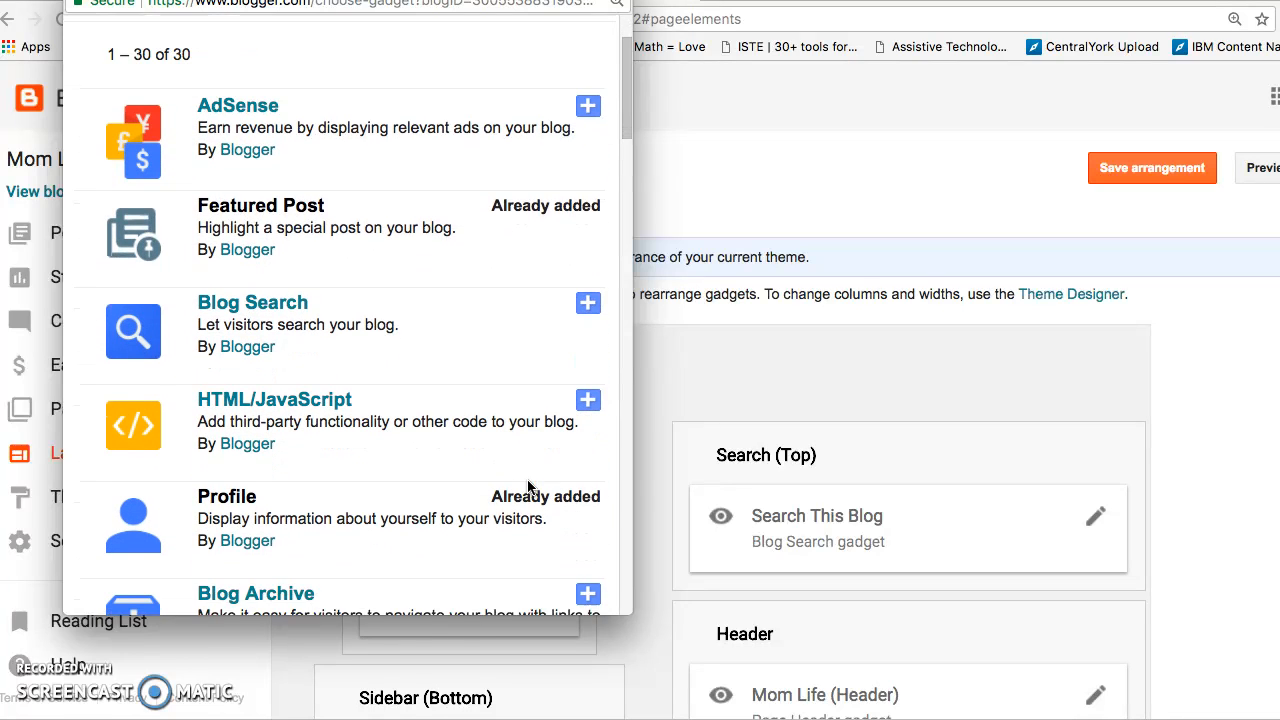
{"action": "scroll", "coordinate": [529, 487], "scroll_direction": "down", "scroll_amount": 12}
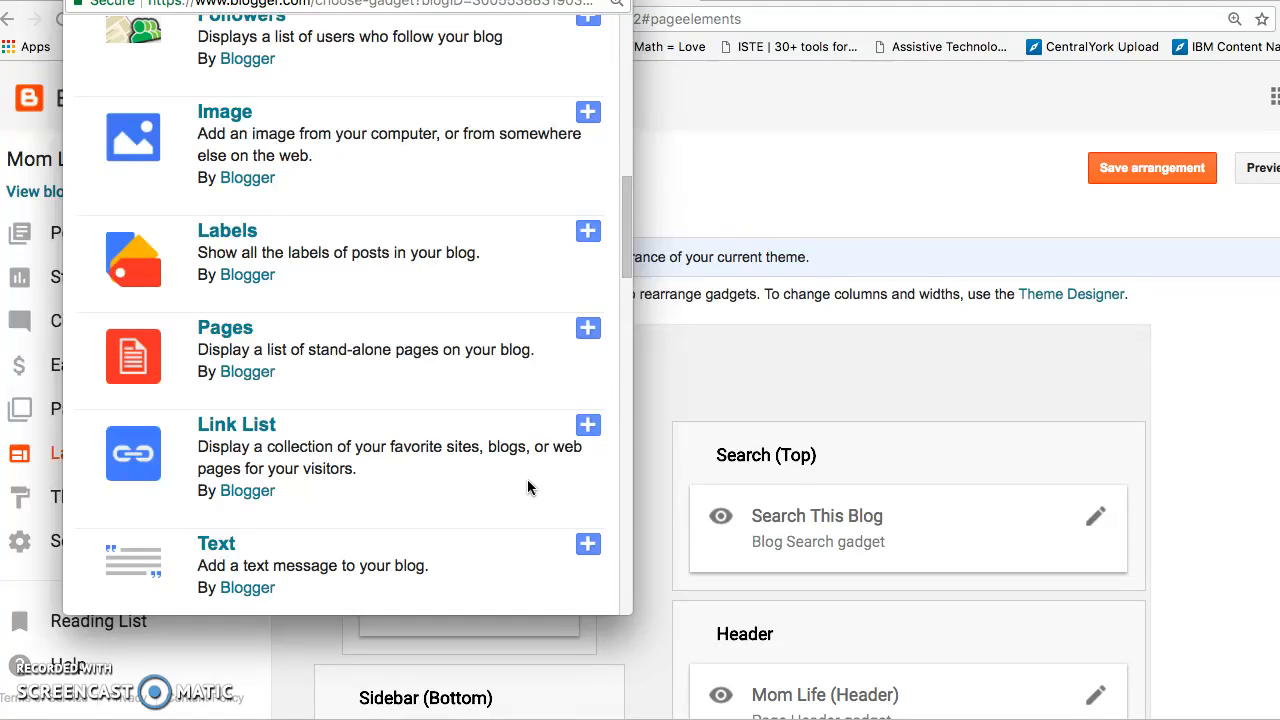
{"action": "scroll", "coordinate": [529, 487], "scroll_direction": "down", "scroll_amount": 5}
{"action": "scroll", "coordinate": [529, 487], "scroll_direction": "down", "scroll_amount": 8}
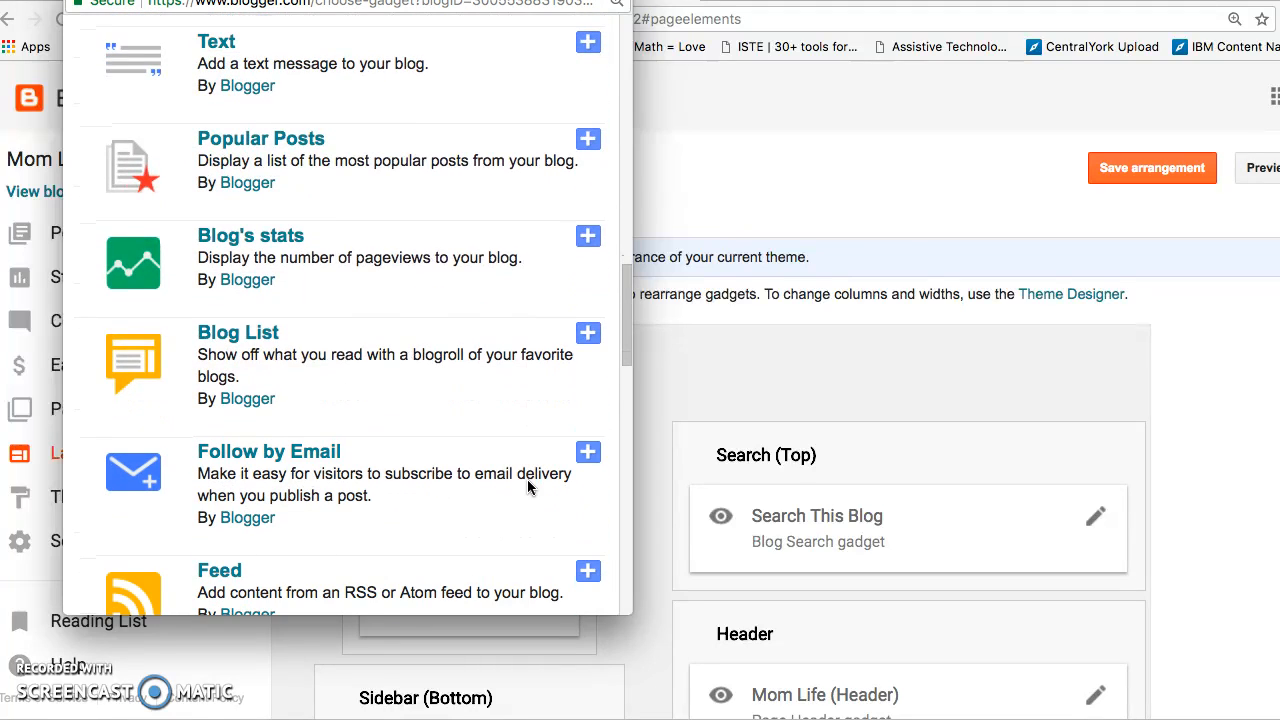
{"action": "scroll", "coordinate": [527, 479], "scroll_direction": "down", "scroll_amount": 4}
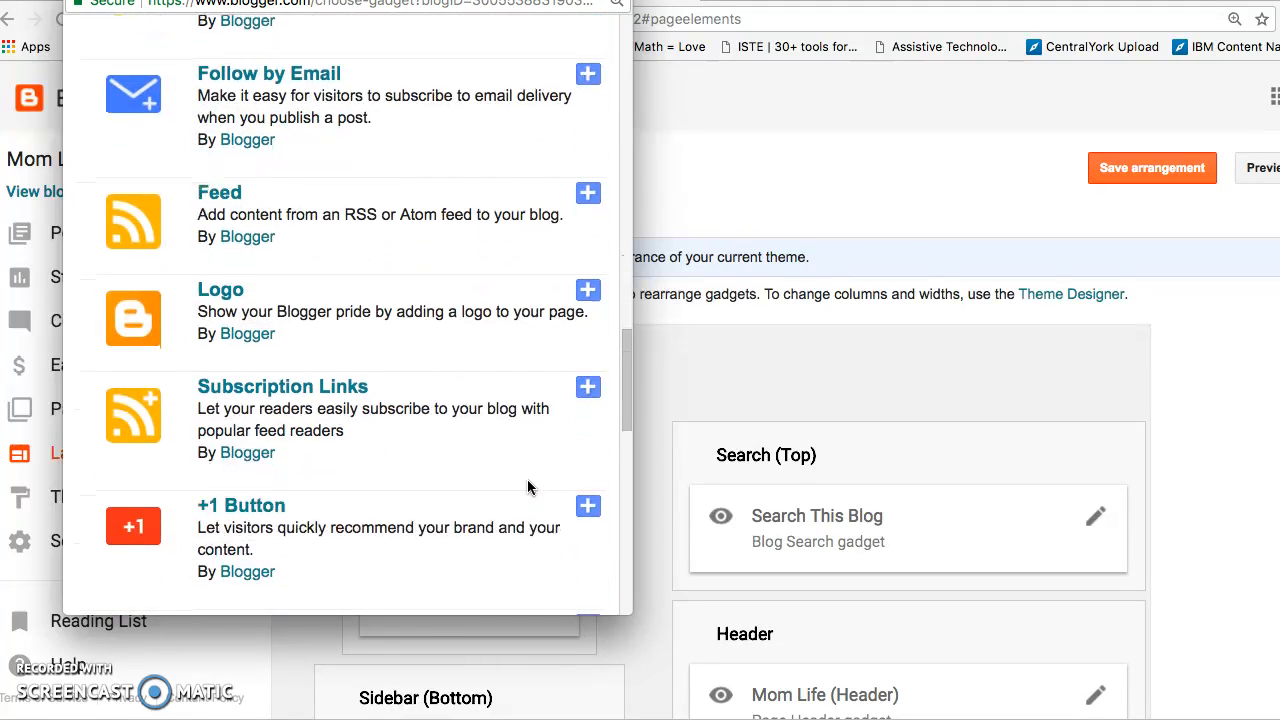
{"action": "scroll", "coordinate": [527, 479], "scroll_direction": "down", "scroll_amount": 7}
{"action": "scroll", "coordinate": [528, 484], "scroll_direction": "down", "scroll_amount": 6}
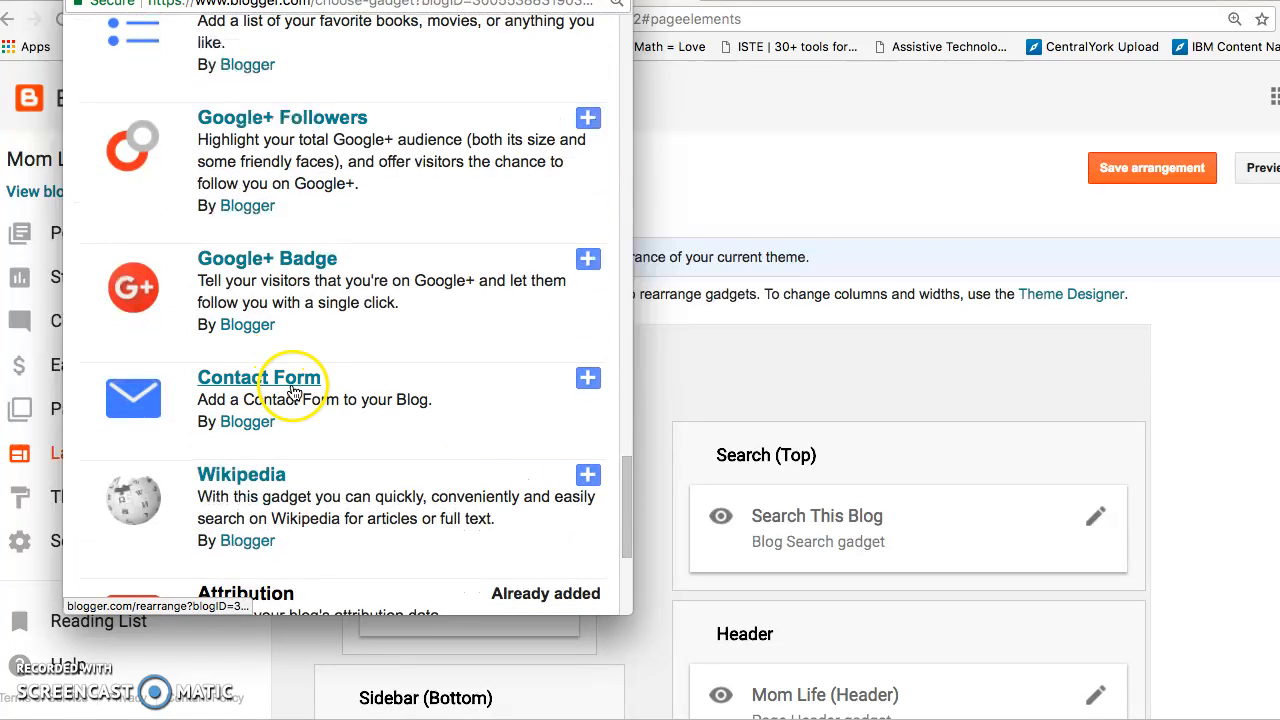
{"action": "scroll", "coordinate": [418, 462], "scroll_direction": "down", "scroll_amount": 4}
{"action": "scroll", "coordinate": [418, 462], "scroll_direction": "down", "scroll_amount": 2}
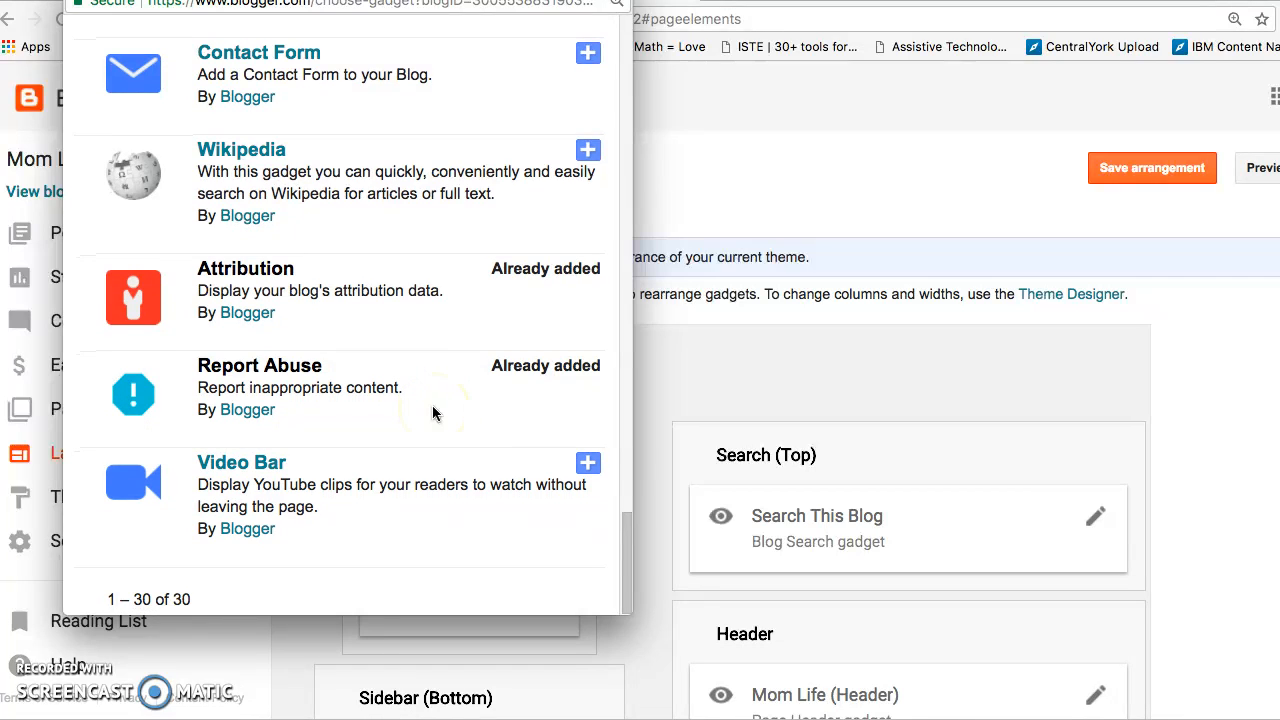
{"action": "scroll", "coordinate": [432, 407], "scroll_direction": "up", "scroll_amount": 3}
{"action": "scroll", "coordinate": [433, 412], "scroll_direction": "up", "scroll_amount": 10}
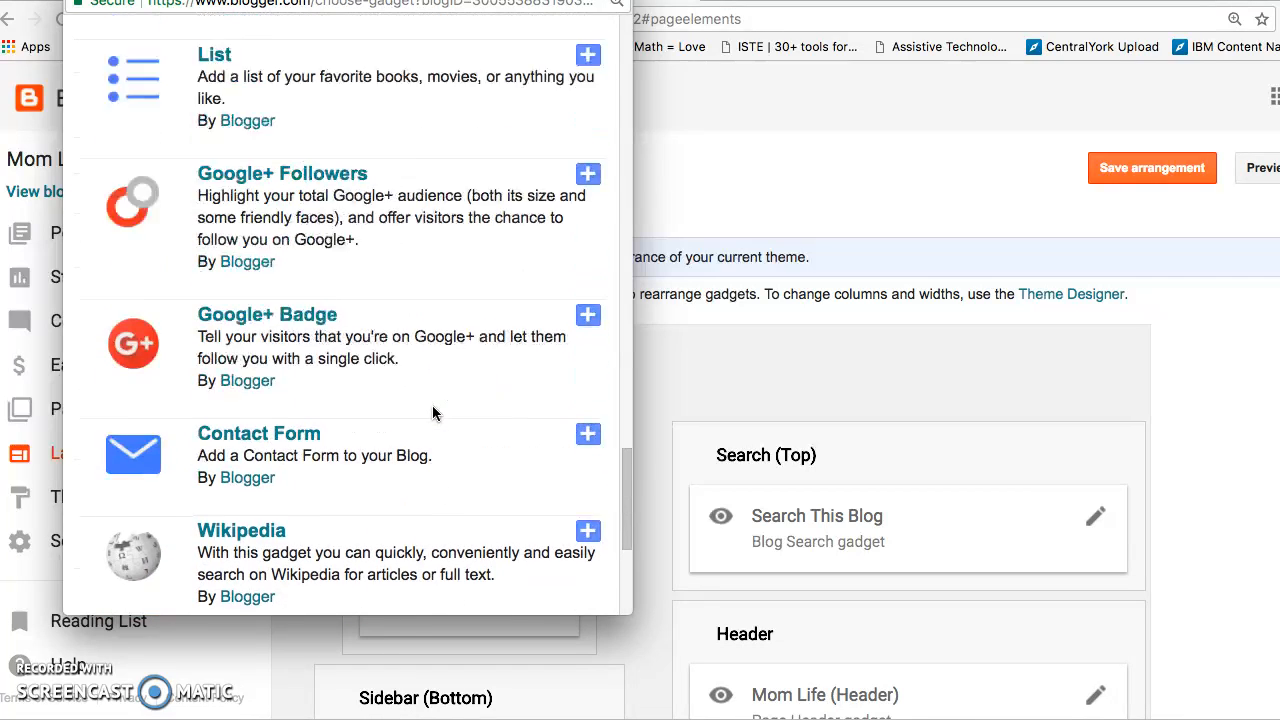
{"action": "scroll", "coordinate": [432, 413], "scroll_direction": "up", "scroll_amount": 15}
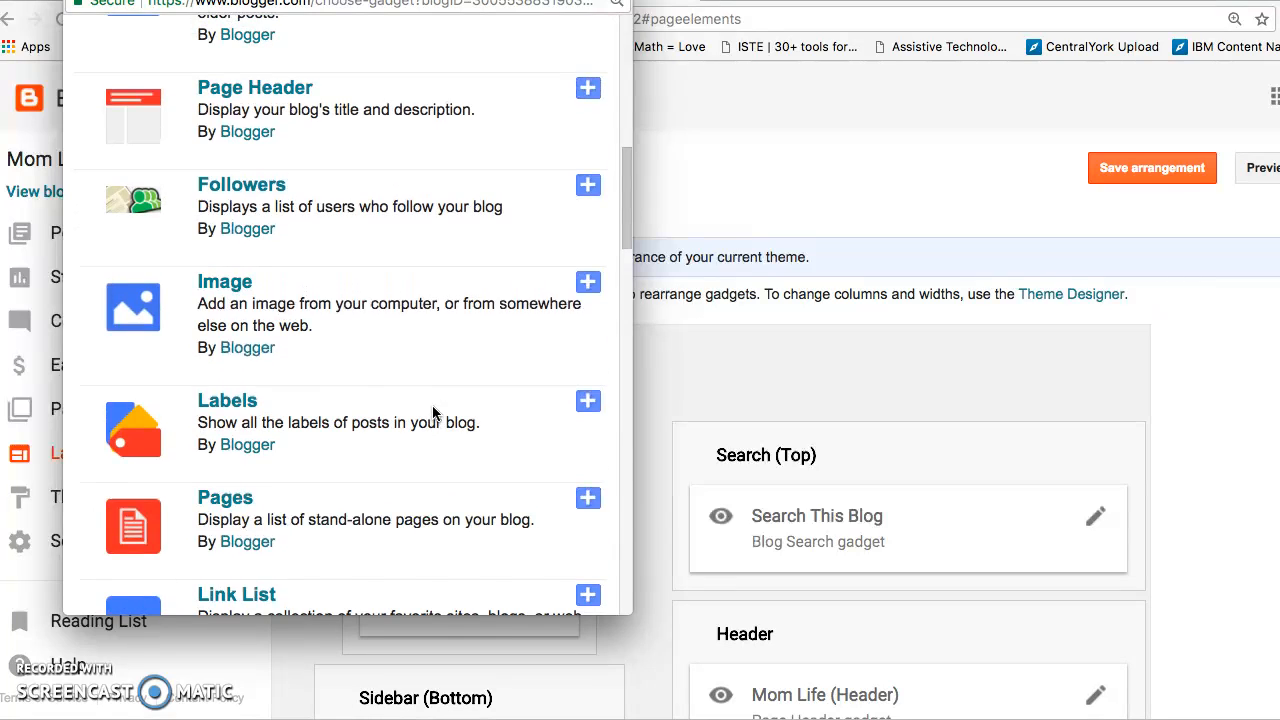
{"action": "left_click", "coordinate": [630, 322]}
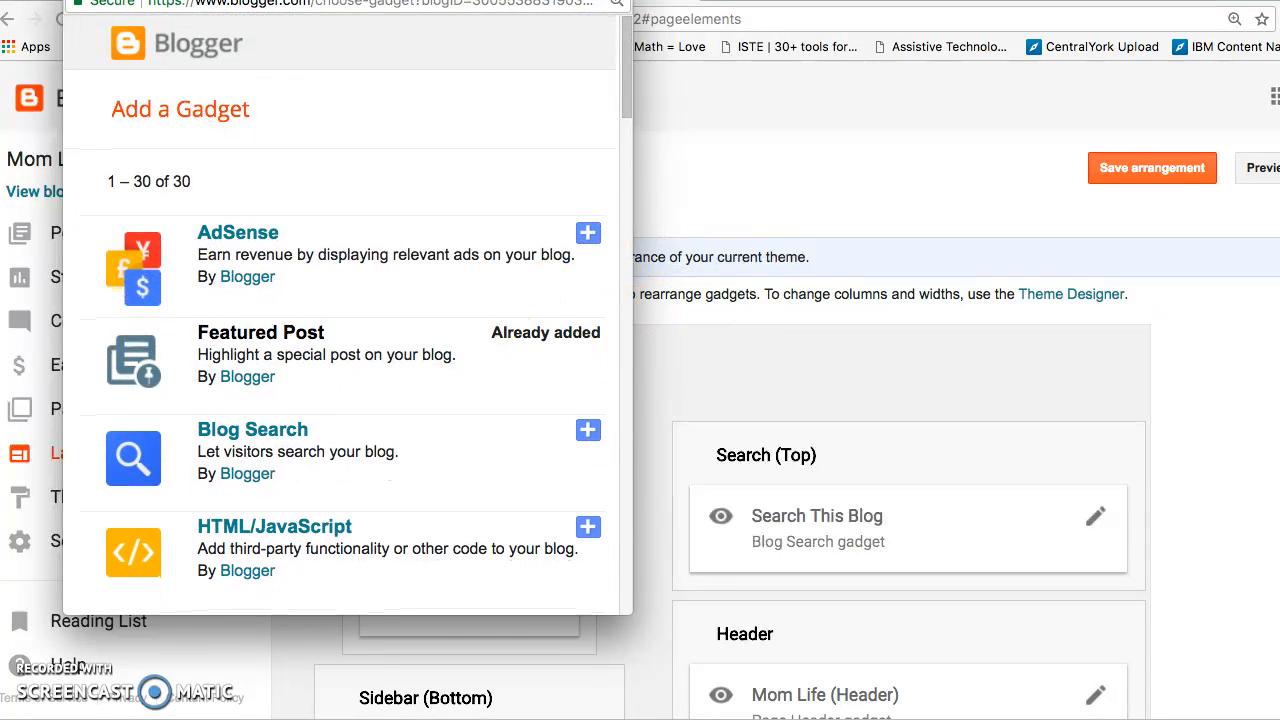
{"action": "key", "text": "super+w"}
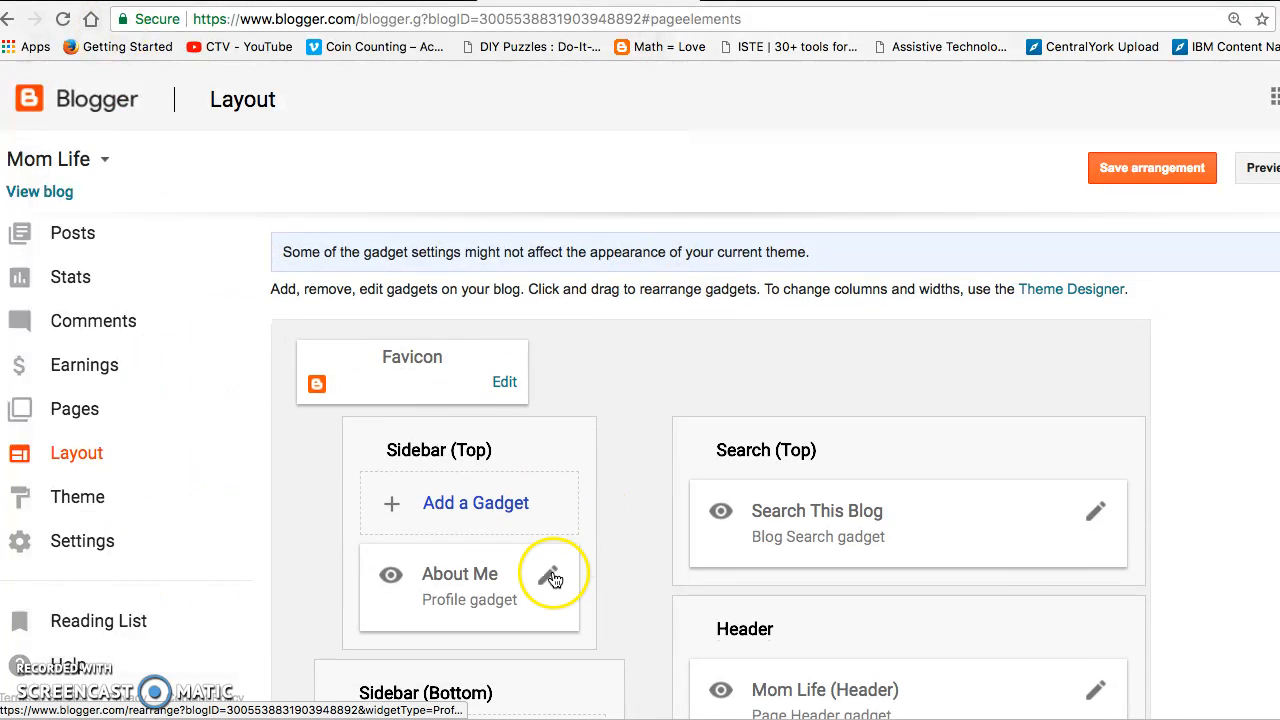
Open the About Me profile gadget's configuration and save it with the profile and about me text shown
{"action": "scroll", "coordinate": [549, 571], "scroll_direction": "down", "scroll_amount": 2}
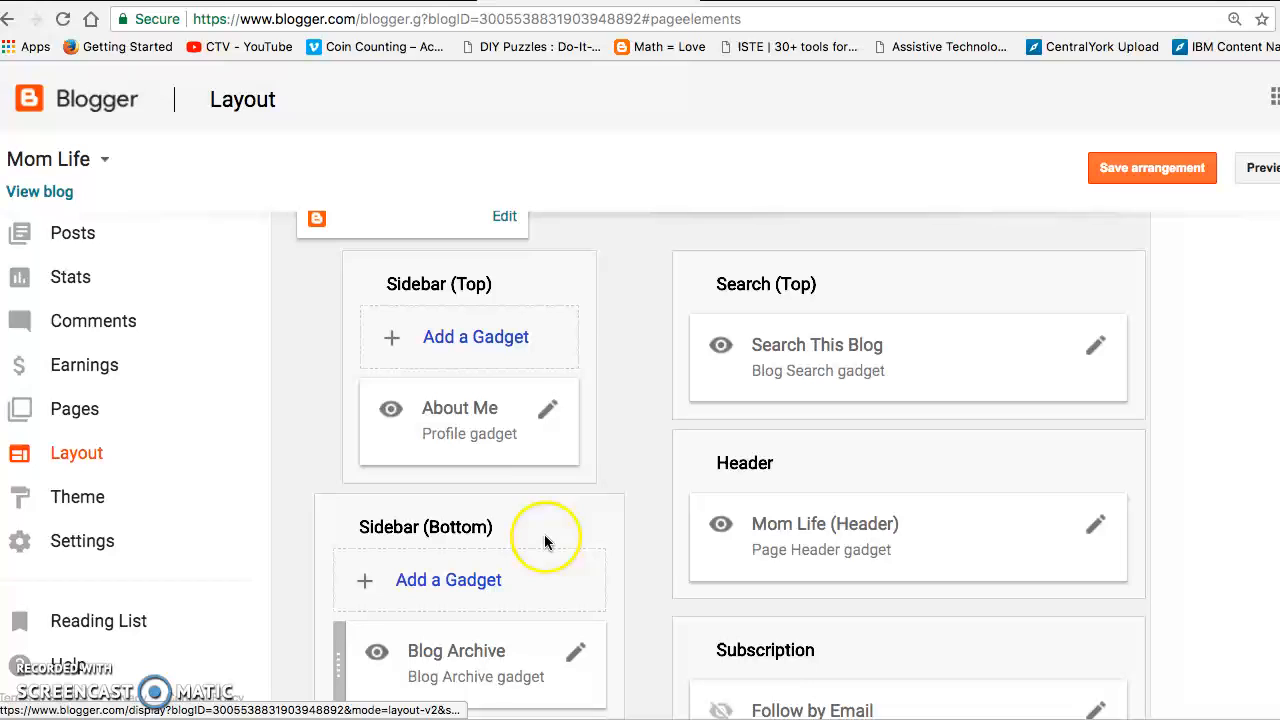
{"action": "left_click", "coordinate": [547, 413]}
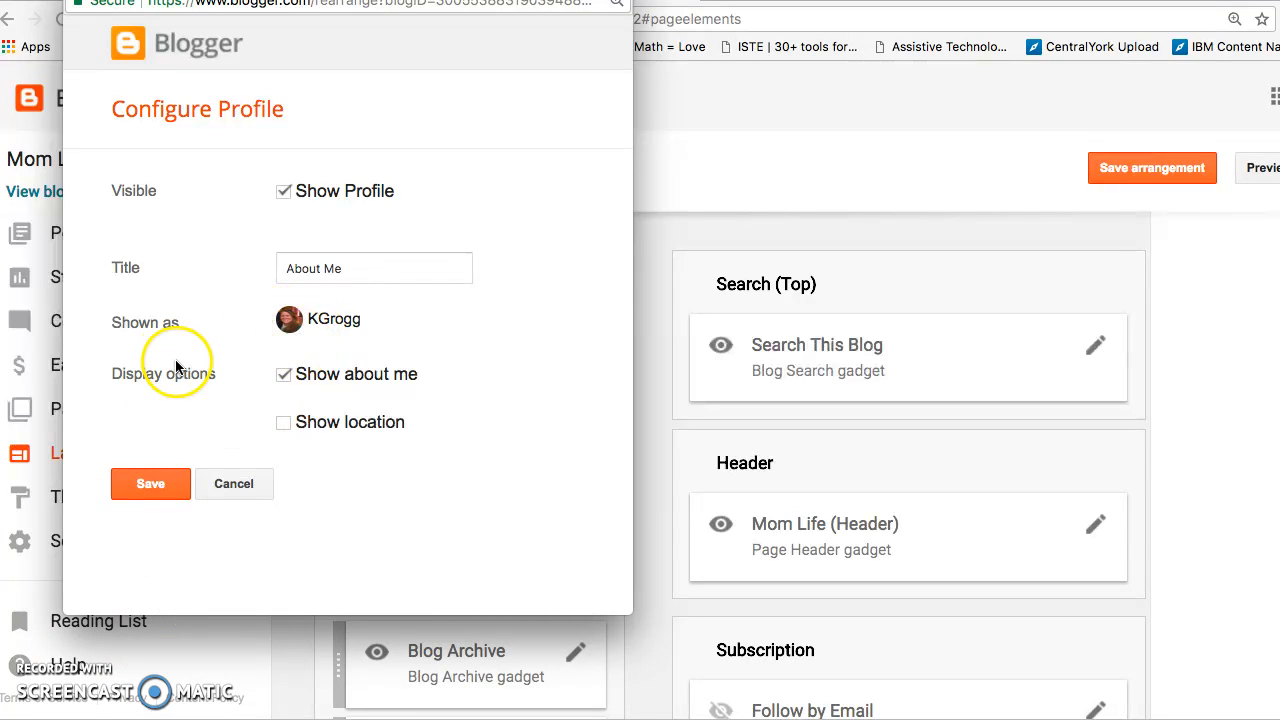
{"action": "left_click", "coordinate": [152, 496]}
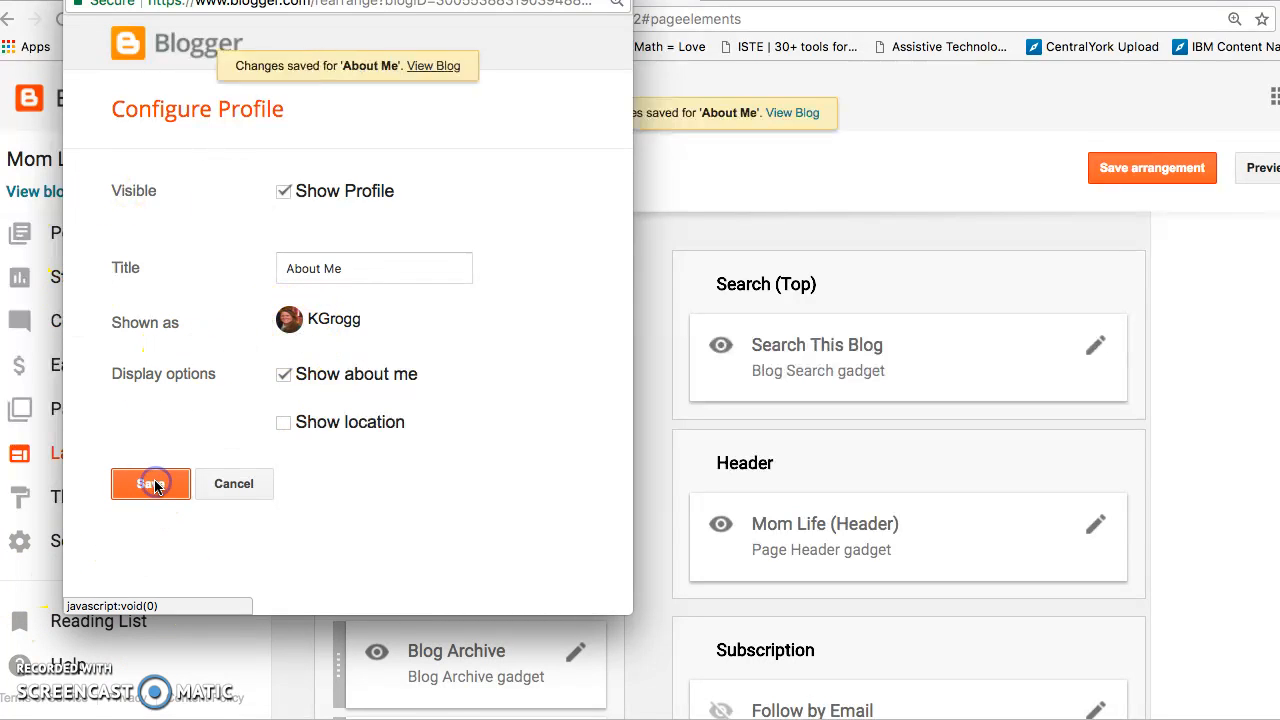
Add a Translate gadget to the top sidebar, titled Translate and using the Vertical style
{"action": "scroll", "coordinate": [683, 408], "scroll_direction": "up", "scroll_amount": 3}
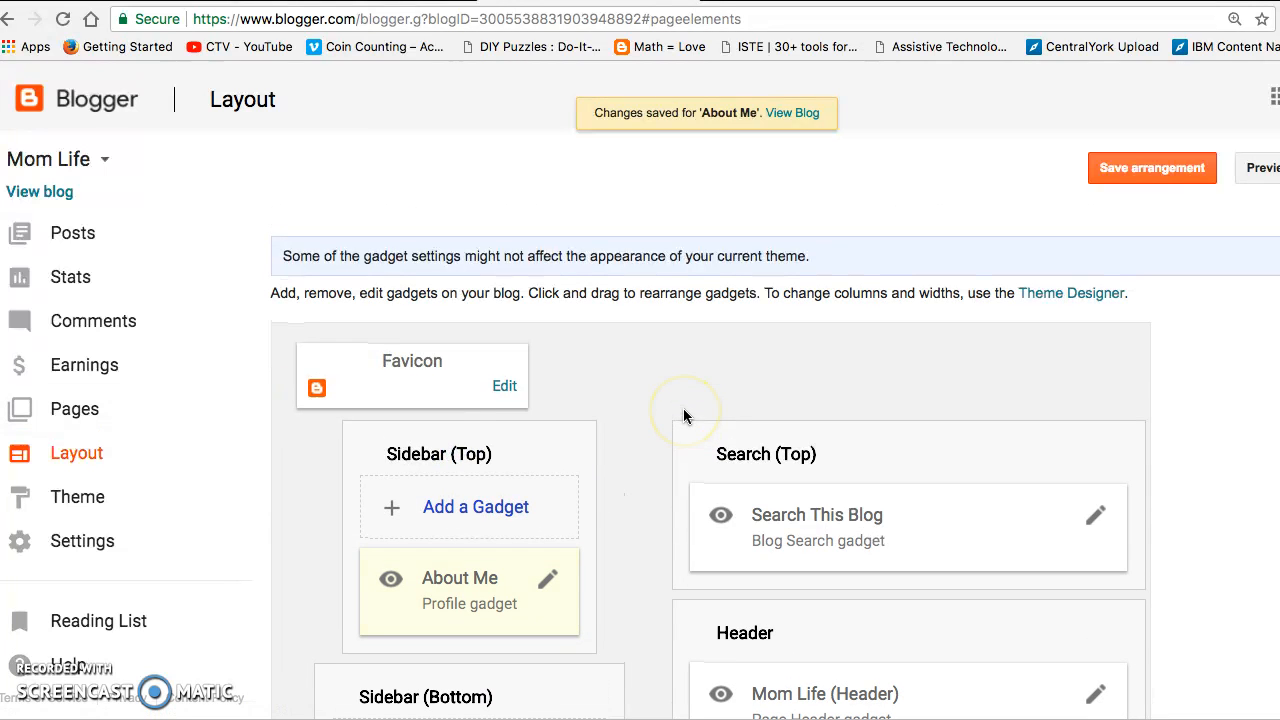
{"action": "left_click", "coordinate": [492, 508]}
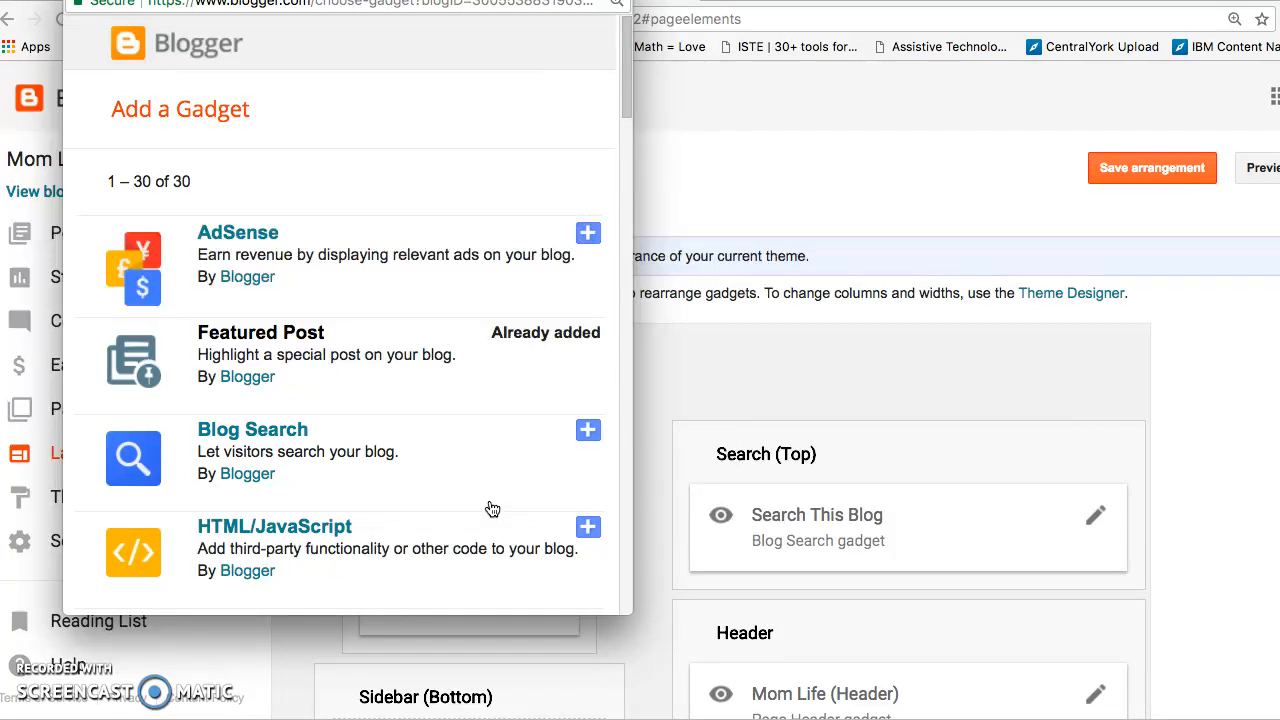
{"action": "scroll", "coordinate": [492, 510], "scroll_direction": "down", "scroll_amount": 4}
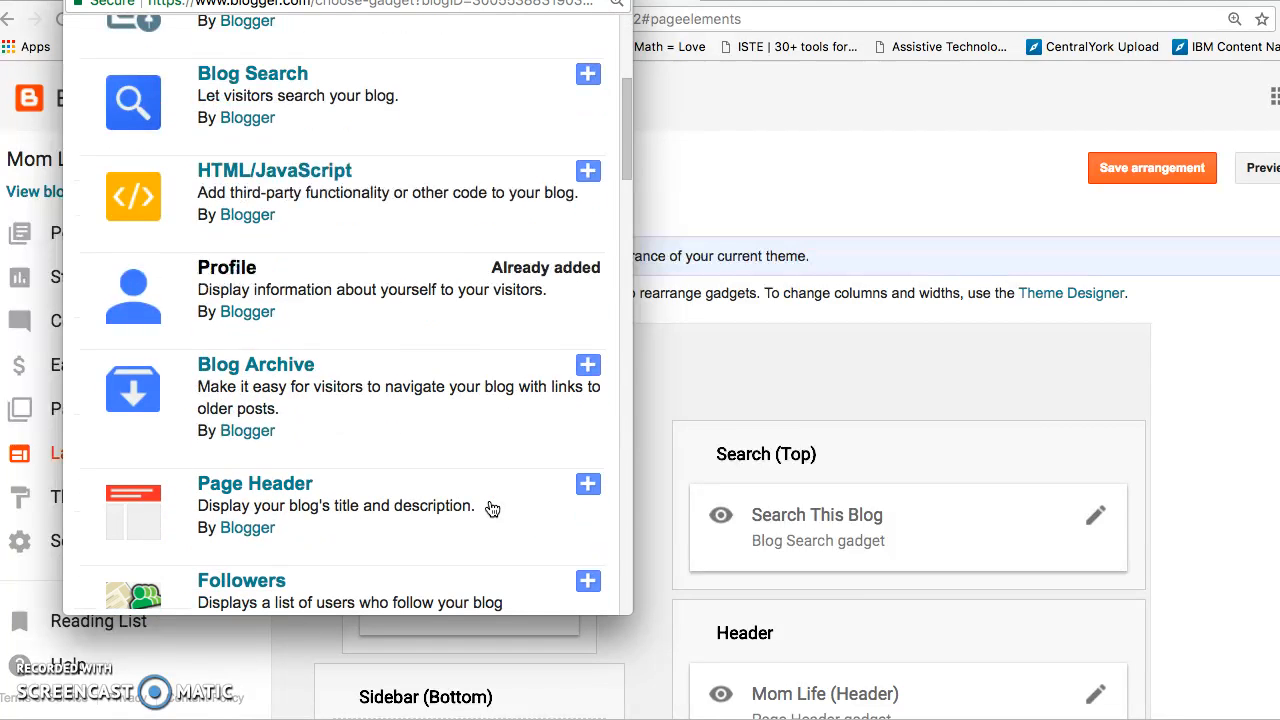
{"action": "scroll", "coordinate": [349, 366], "scroll_direction": "down", "scroll_amount": 10}
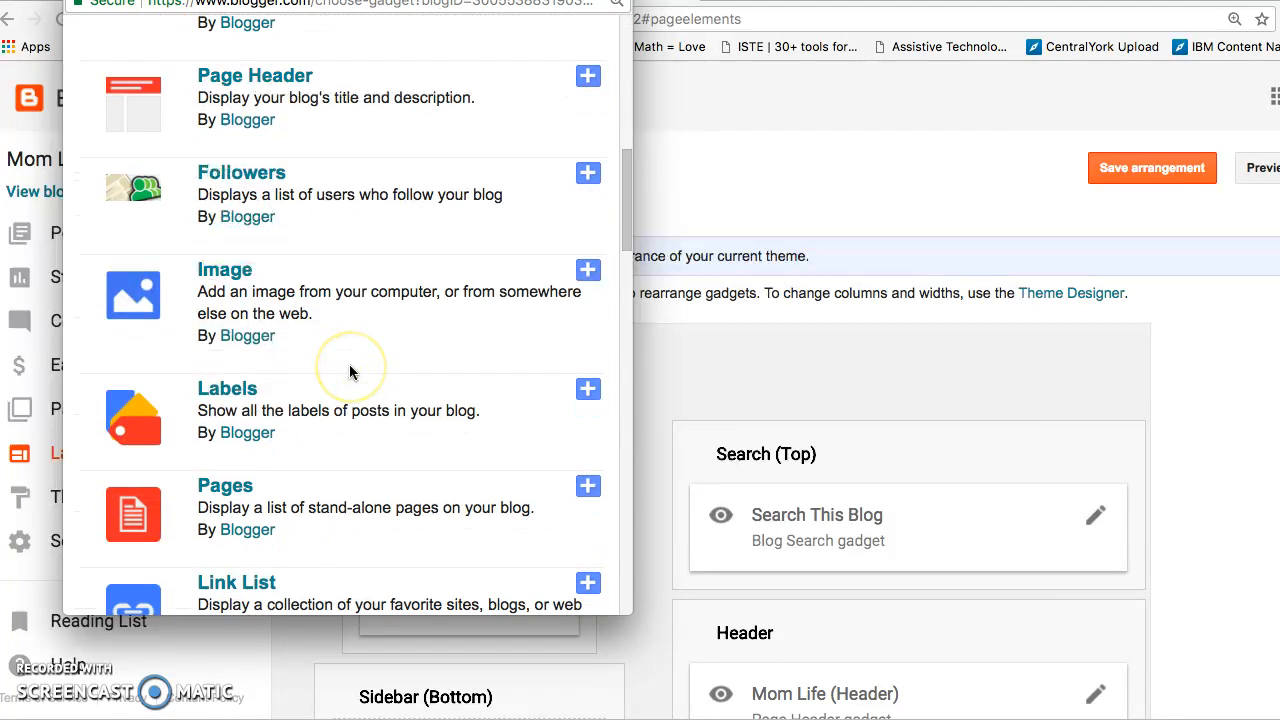
{"action": "scroll", "coordinate": [349, 370], "scroll_direction": "down", "scroll_amount": 6}
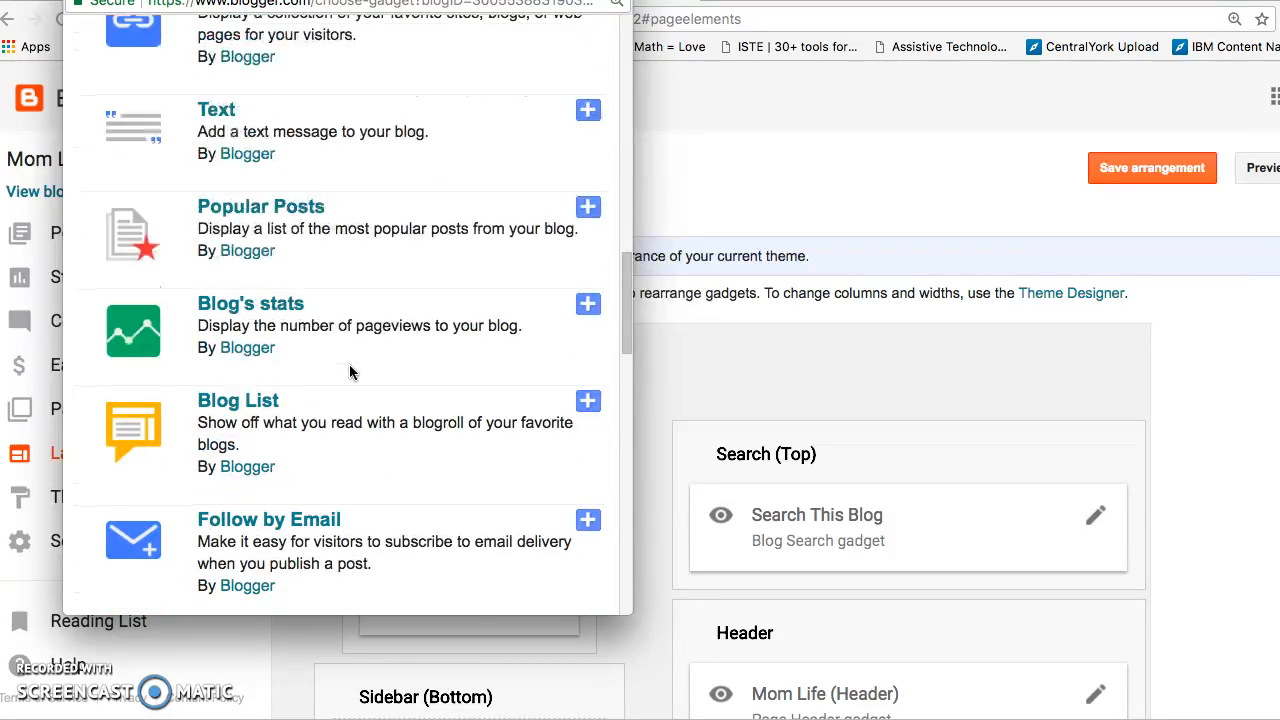
{"action": "scroll", "coordinate": [349, 372], "scroll_direction": "down", "scroll_amount": 7}
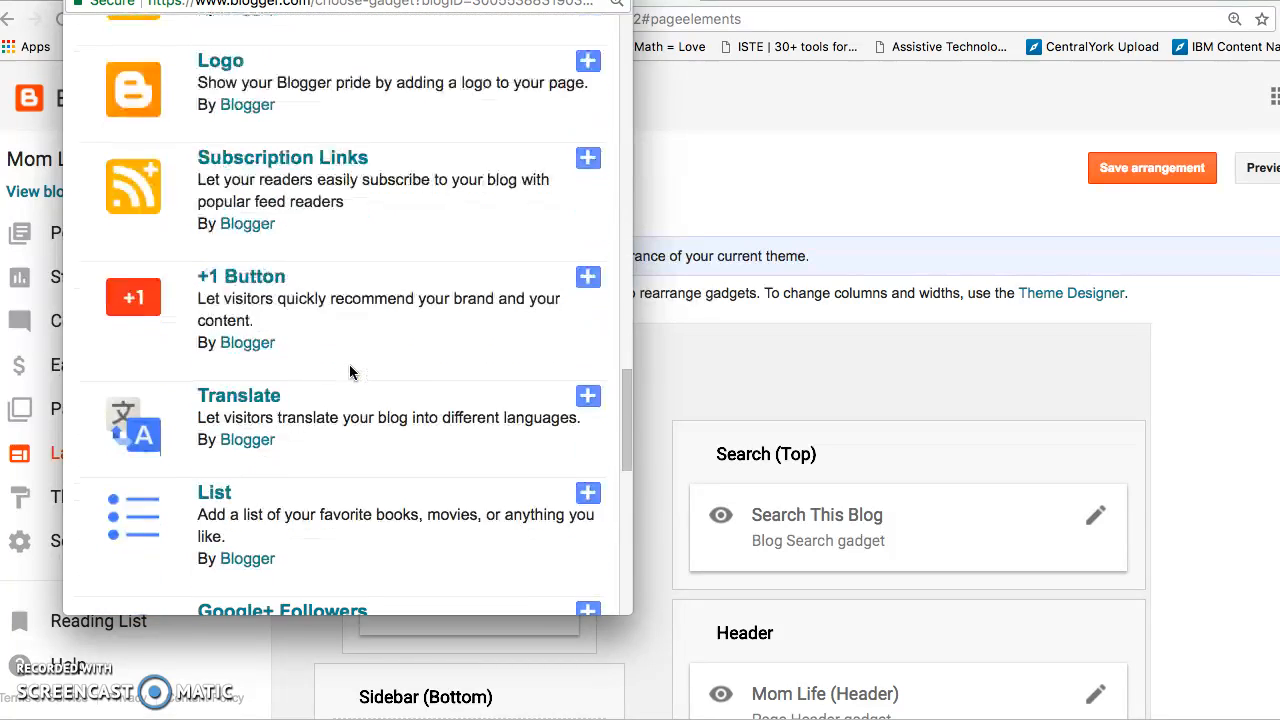
{"action": "scroll", "coordinate": [349, 372], "scroll_direction": "up", "scroll_amount": 2}
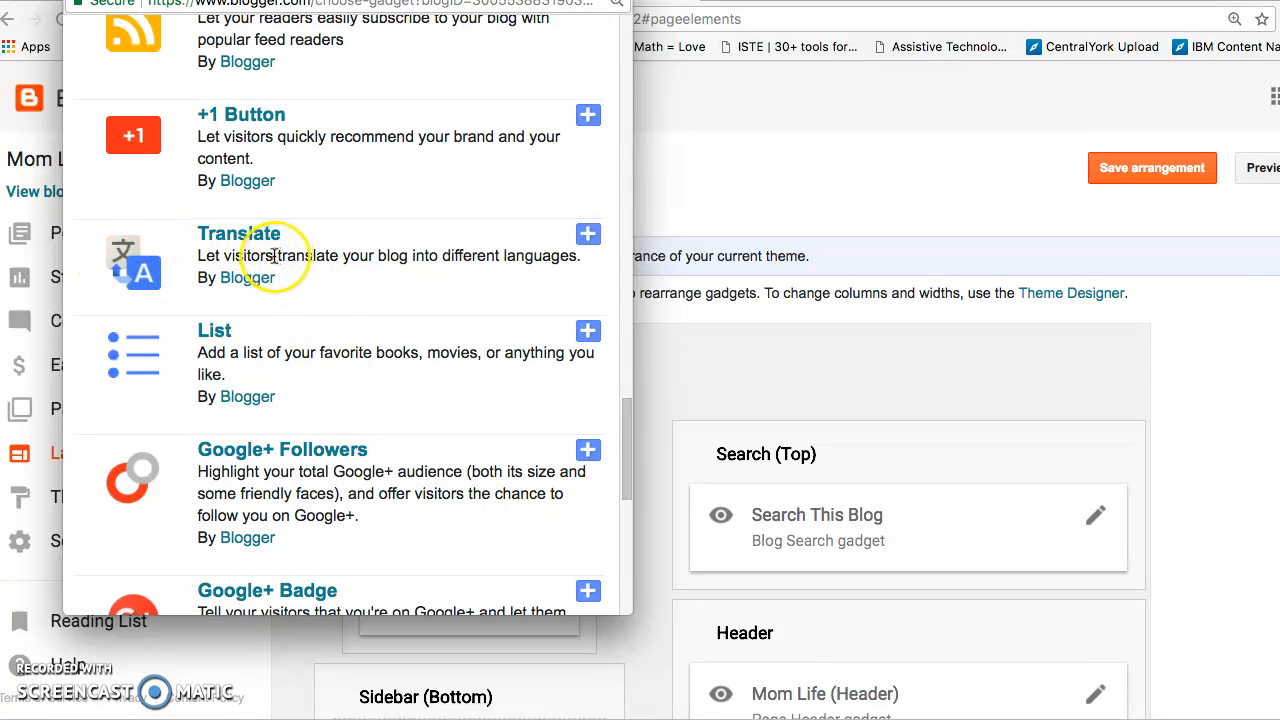
{"action": "left_click", "coordinate": [588, 237]}
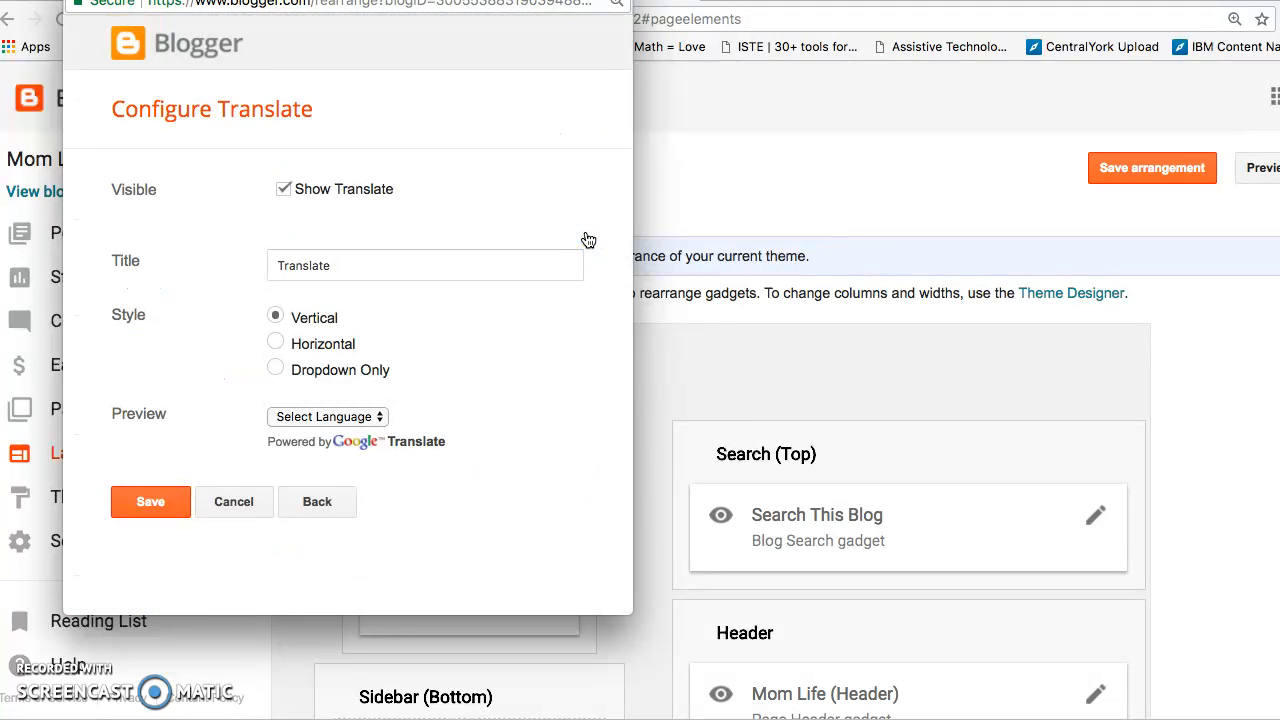
{"action": "left_click", "coordinate": [148, 504]}
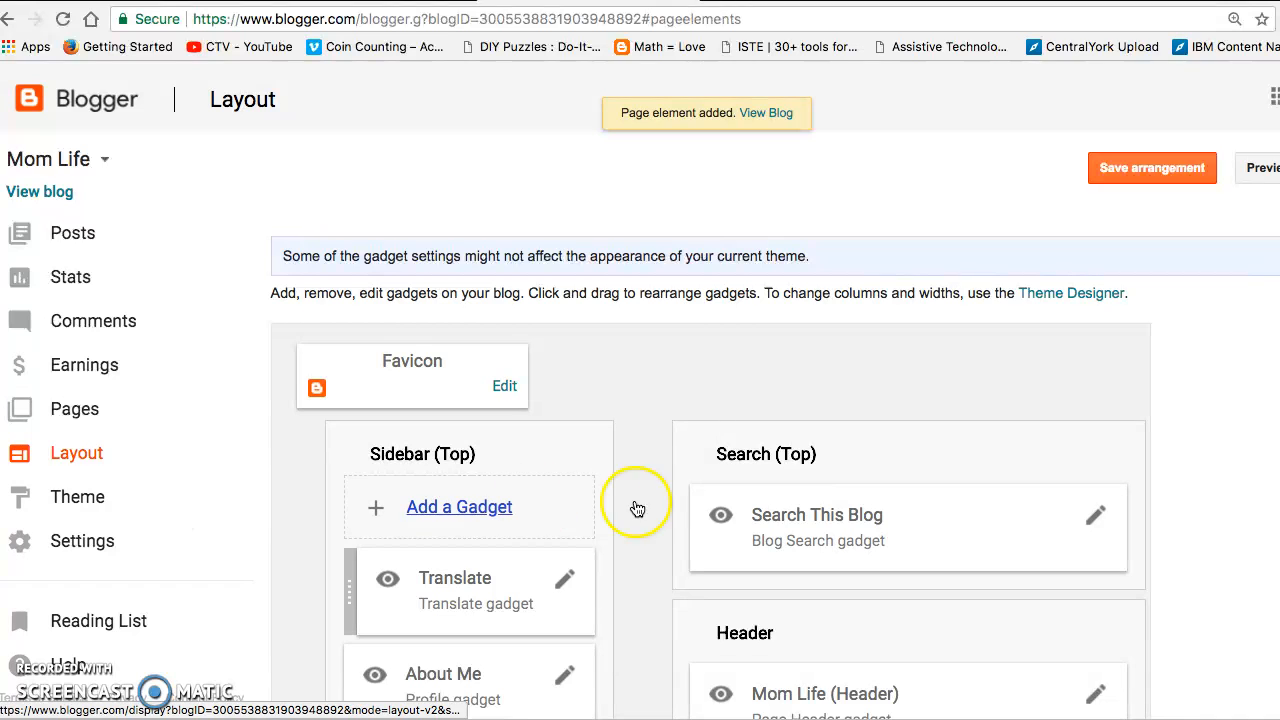
Add a Contact Form gadget to the top sidebar, shown on the blog and titled Contact Form
{"action": "left_click", "coordinate": [486, 507]}
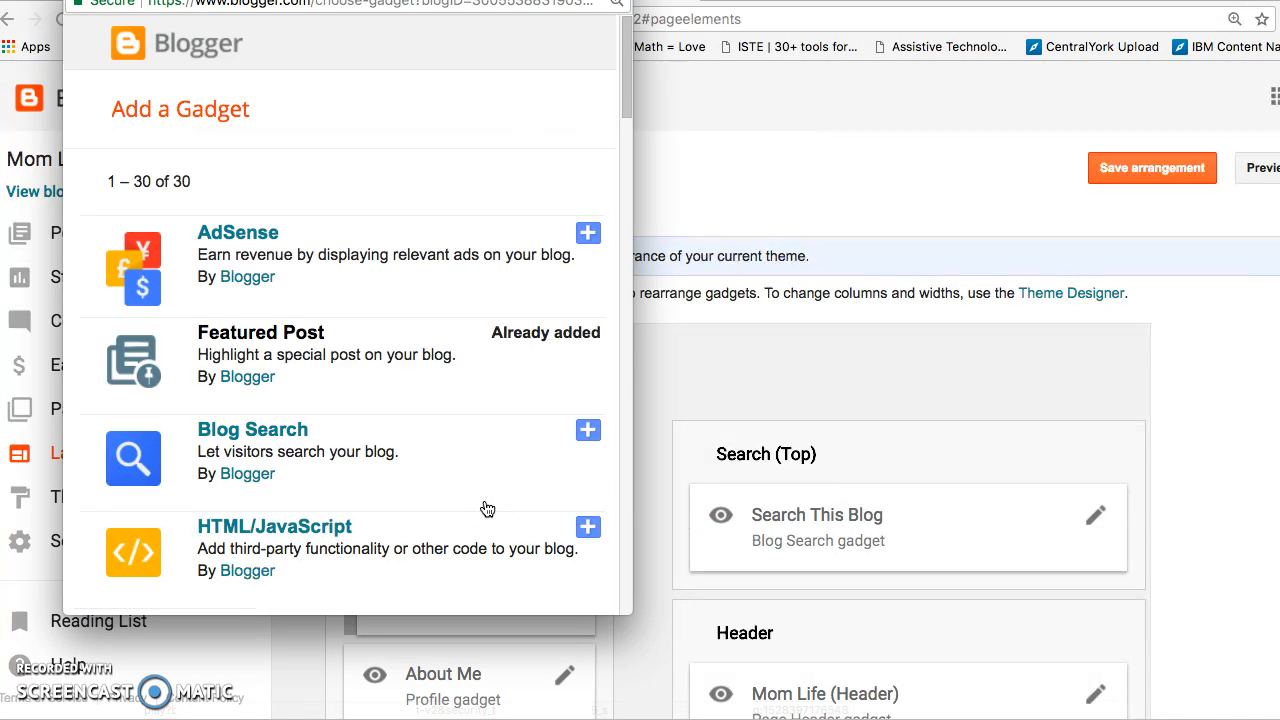
{"action": "scroll", "coordinate": [487, 510], "scroll_direction": "down", "scroll_amount": 15}
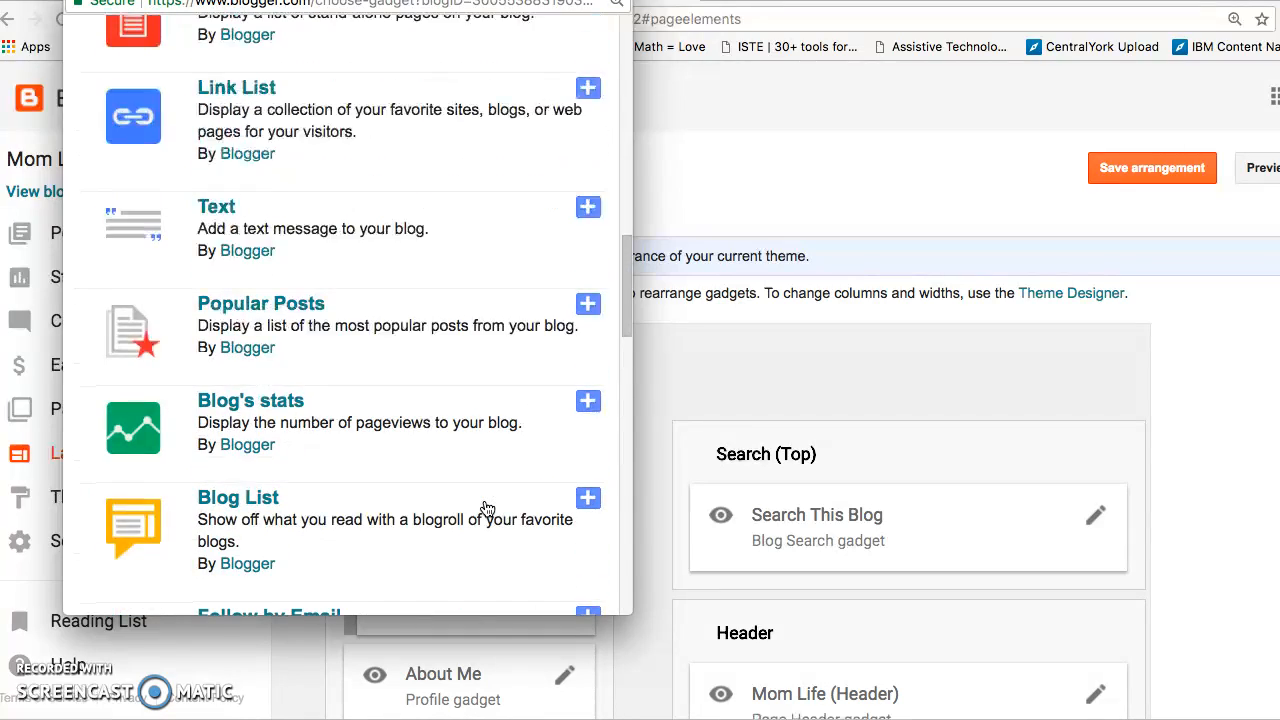
{"action": "scroll", "coordinate": [487, 510], "scroll_direction": "down", "scroll_amount": 4}
{"action": "scroll", "coordinate": [487, 510], "scroll_direction": "down", "scroll_amount": 4}
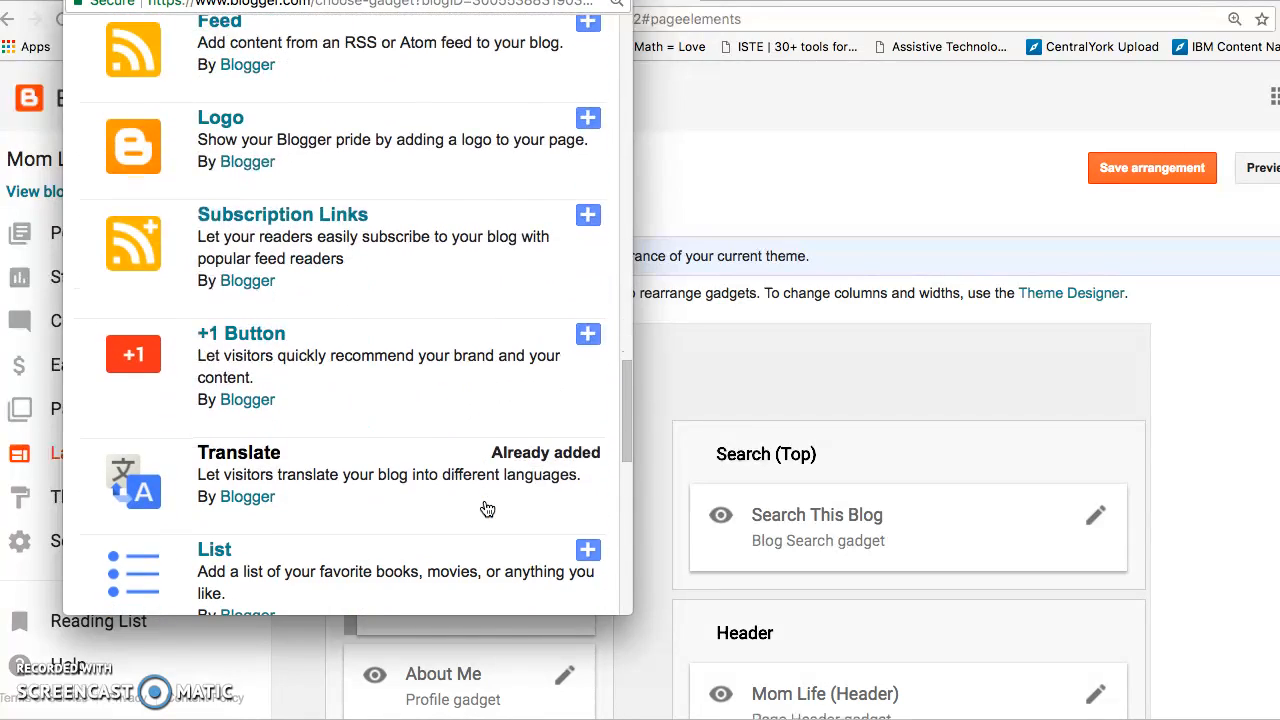
{"action": "scroll", "coordinate": [487, 510], "scroll_direction": "down", "scroll_amount": 3}
{"action": "scroll", "coordinate": [487, 510], "scroll_direction": "down", "scroll_amount": 3}
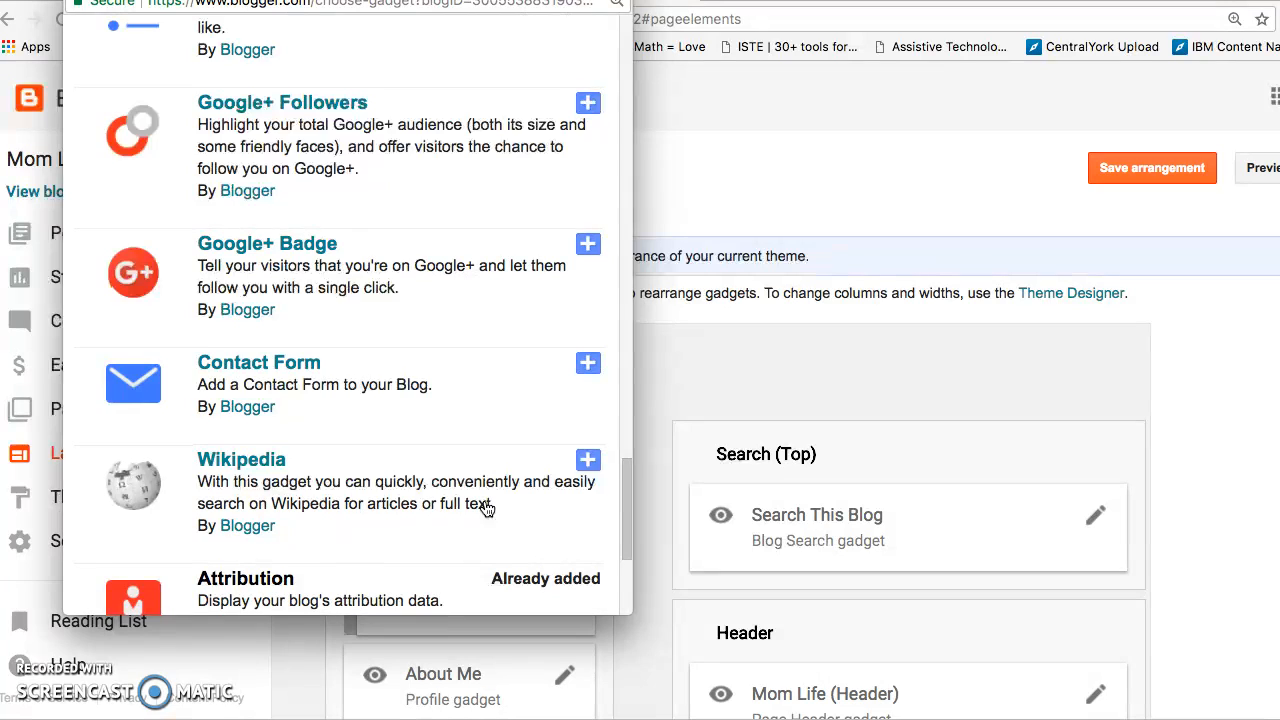
{"action": "scroll", "coordinate": [487, 510], "scroll_direction": "down", "scroll_amount": 4}
{"action": "scroll", "coordinate": [487, 510], "scroll_direction": "up", "scroll_amount": 1}
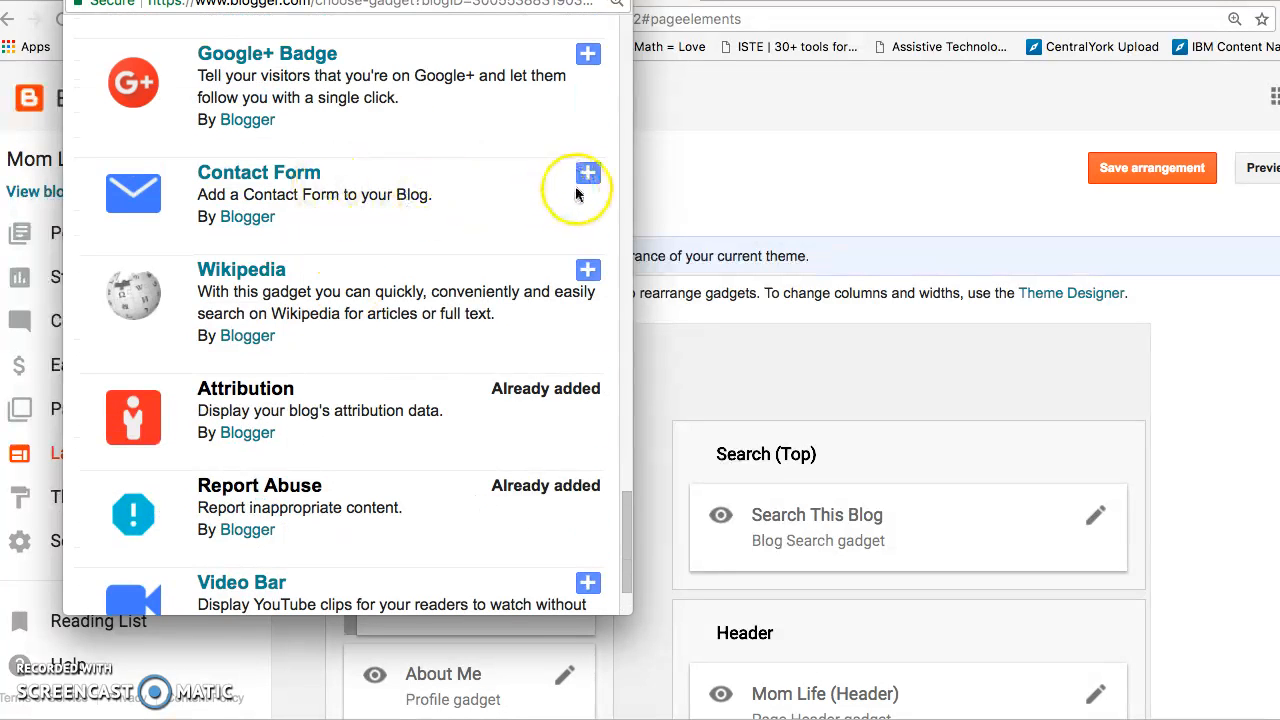
{"action": "scroll", "coordinate": [448, 430], "scroll_direction": "down", "scroll_amount": 2}
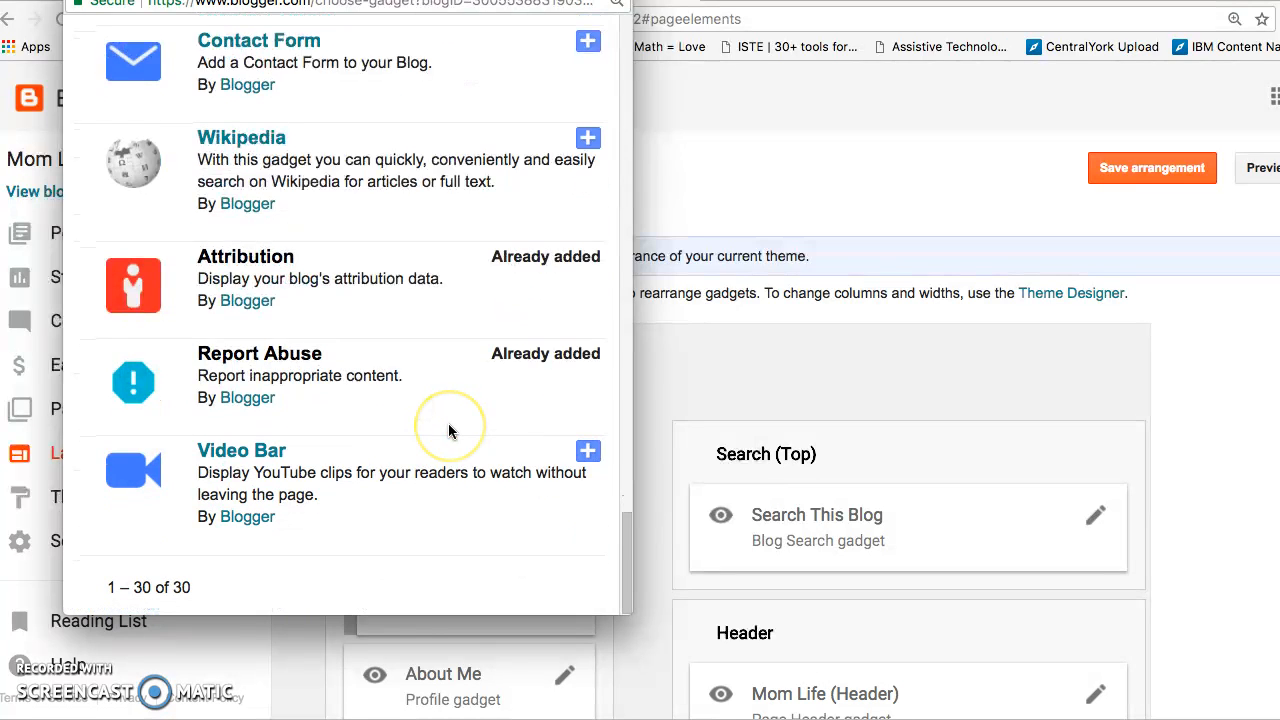
{"action": "scroll", "coordinate": [448, 428], "scroll_direction": "up", "scroll_amount": 9}
{"action": "scroll", "coordinate": [448, 428], "scroll_direction": "down", "scroll_amount": 5}
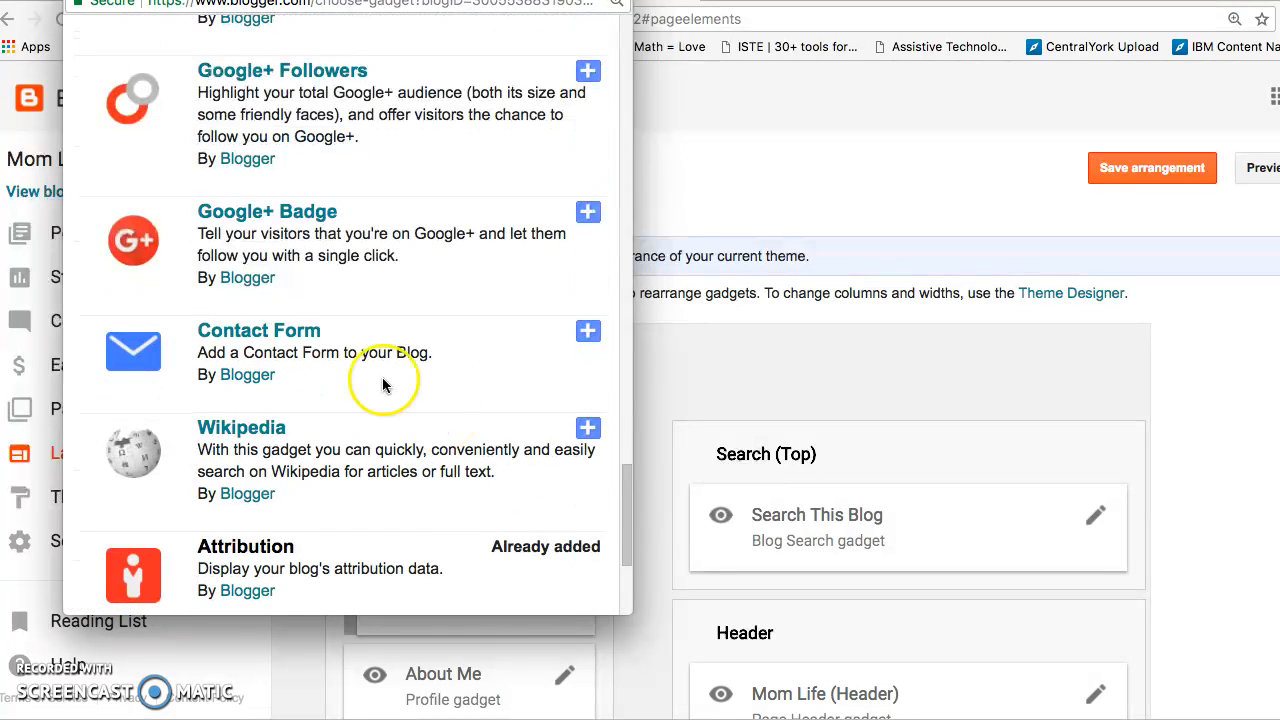
{"action": "left_click", "coordinate": [587, 330]}
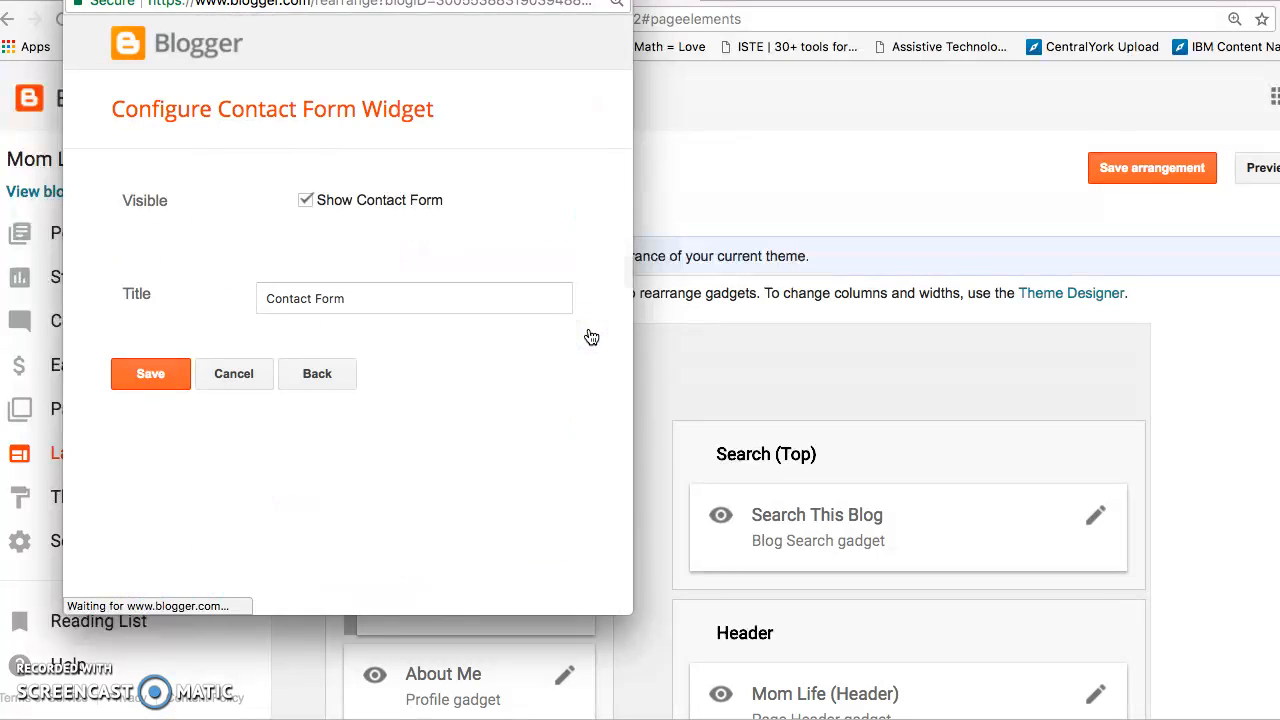
{"action": "left_click", "coordinate": [148, 374]}
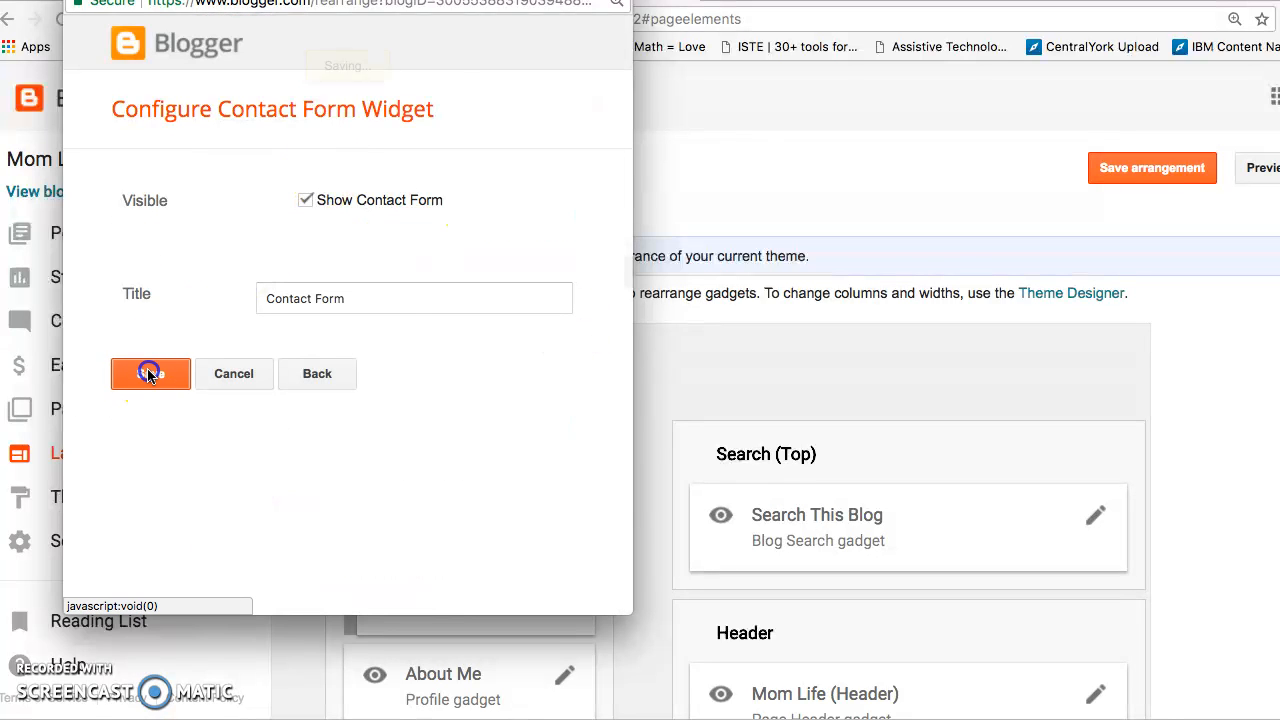
Open the Follow by Email gadget's configuration in the Subscription section and save it with Show Follow by Email unticked
{"action": "scroll", "coordinate": [689, 405], "scroll_direction": "down", "scroll_amount": 3}
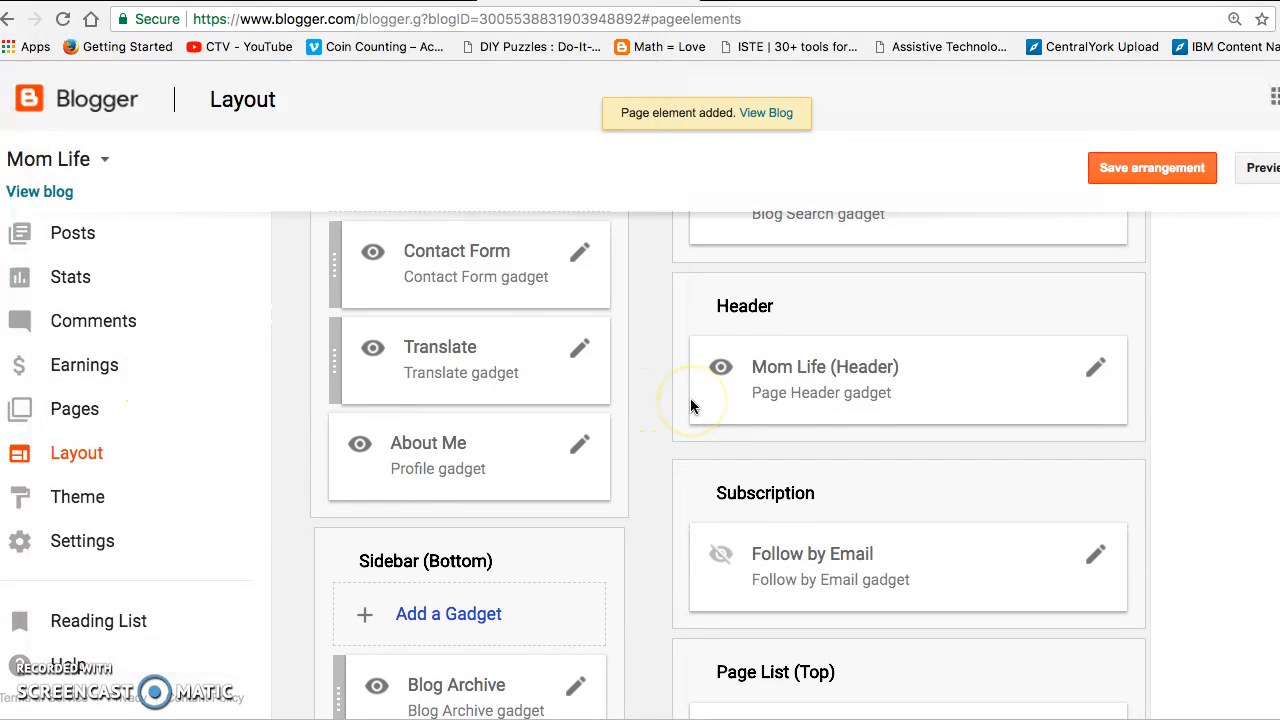
{"action": "scroll", "coordinate": [690, 405], "scroll_direction": "down", "scroll_amount": 5}
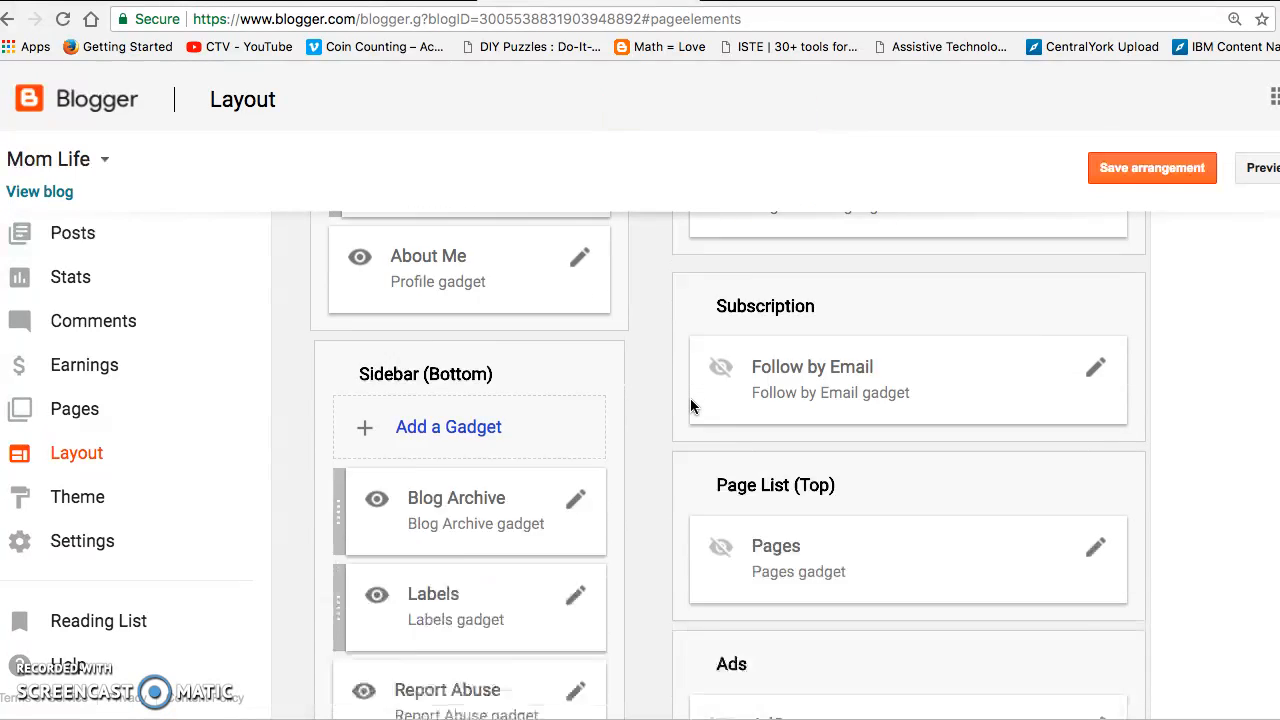
{"action": "scroll", "coordinate": [690, 405], "scroll_direction": "down", "scroll_amount": 1}
{"action": "scroll", "coordinate": [690, 405], "scroll_direction": "up", "scroll_amount": 5}
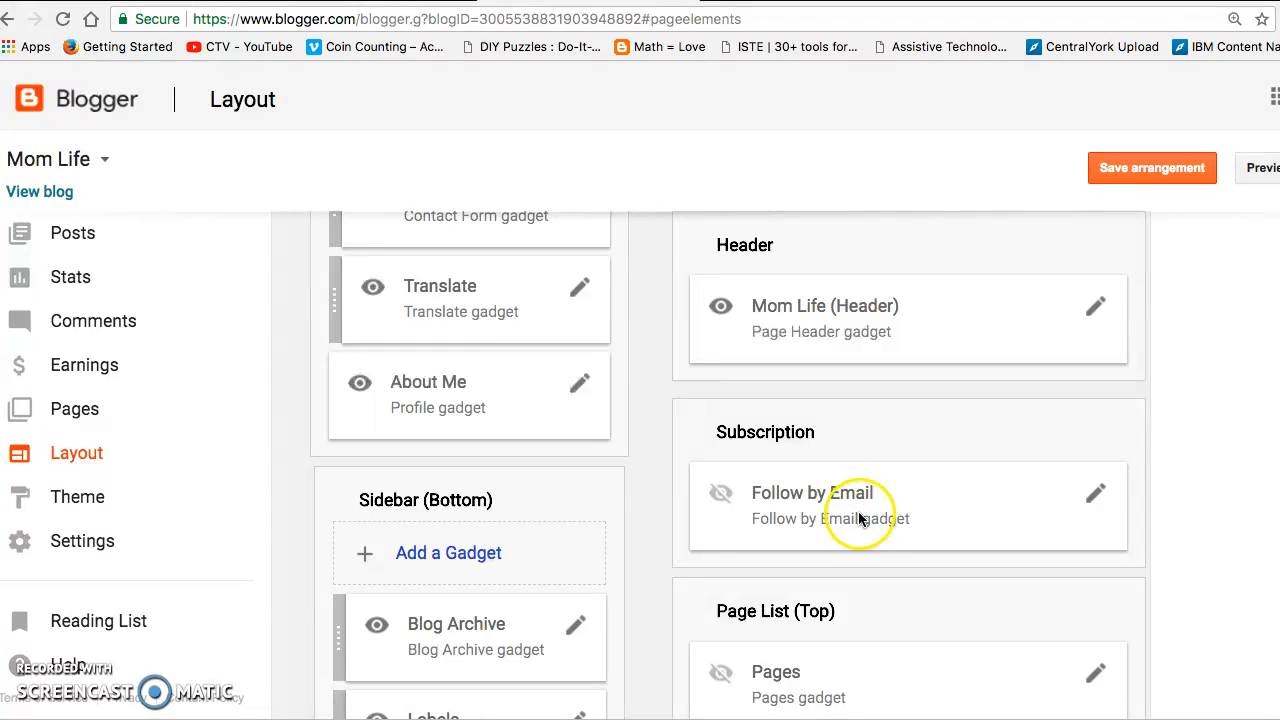
{"action": "left_click", "coordinate": [1098, 495]}
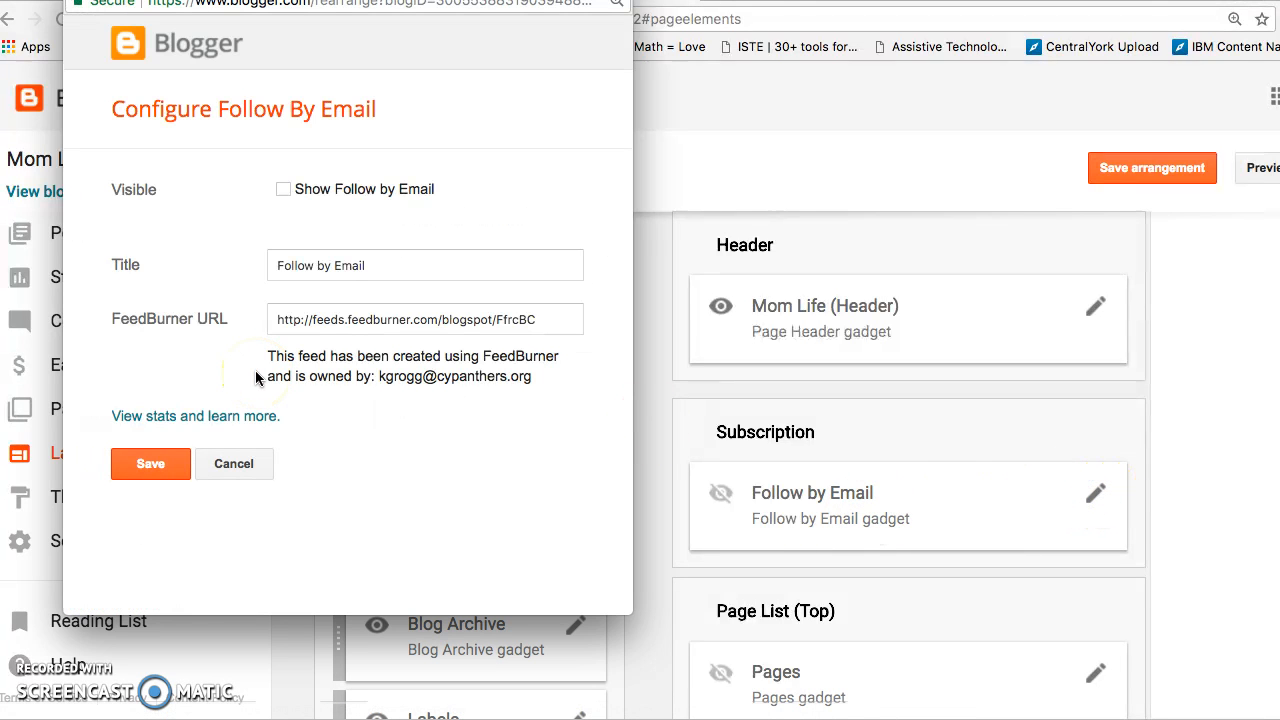
{"action": "left_click", "coordinate": [160, 462]}
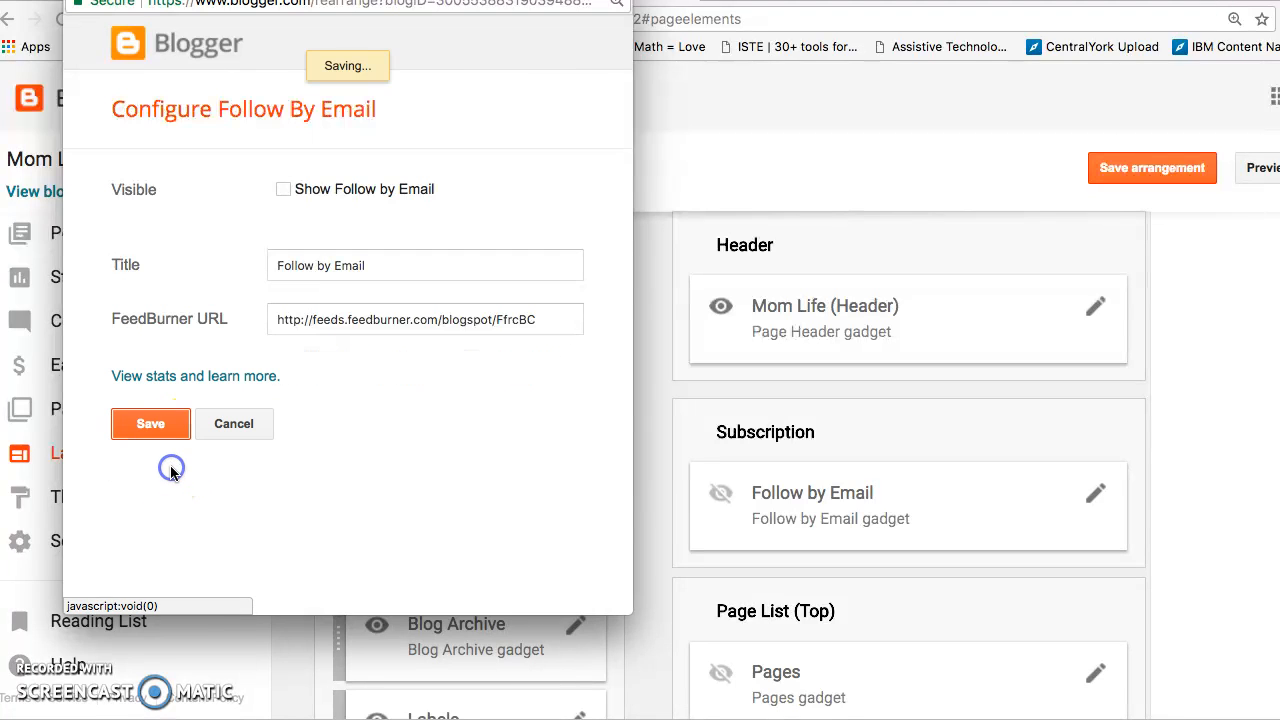
Save the gadget arrangement of the blog layout
{"action": "scroll", "coordinate": [537, 495], "scroll_direction": "down", "scroll_amount": 5}
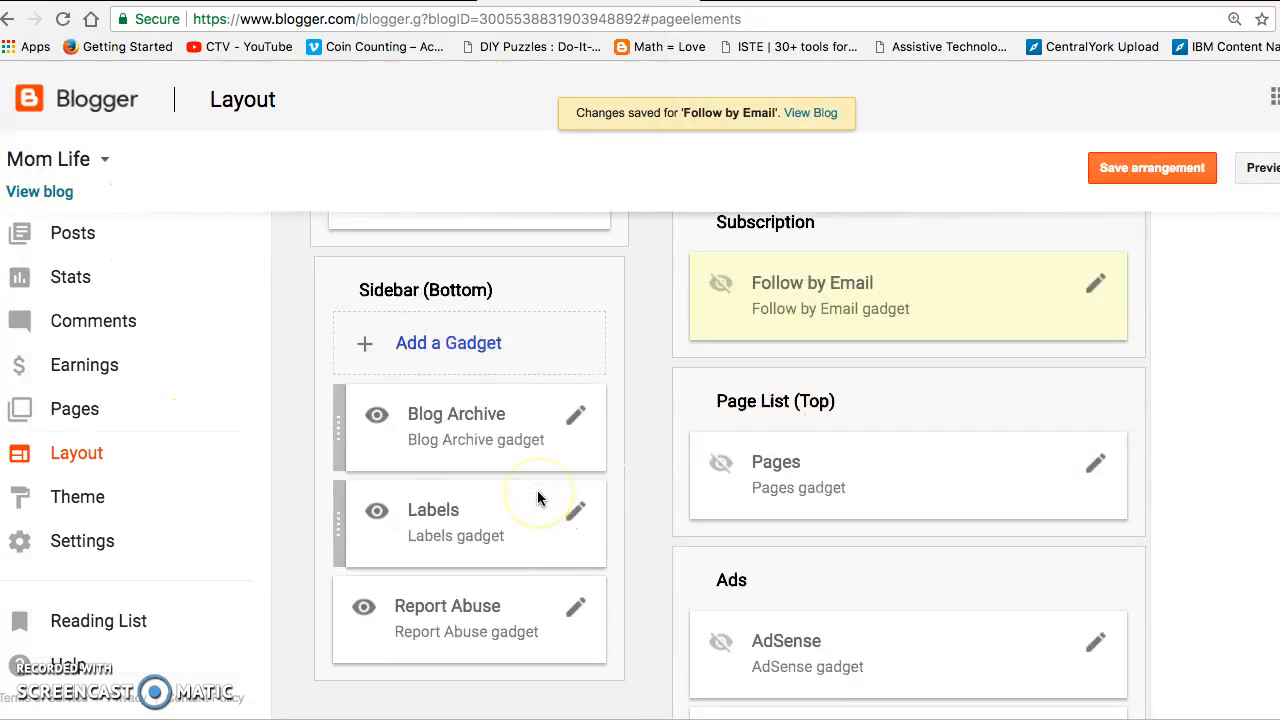
{"action": "scroll", "coordinate": [537, 497], "scroll_direction": "up", "scroll_amount": 10}
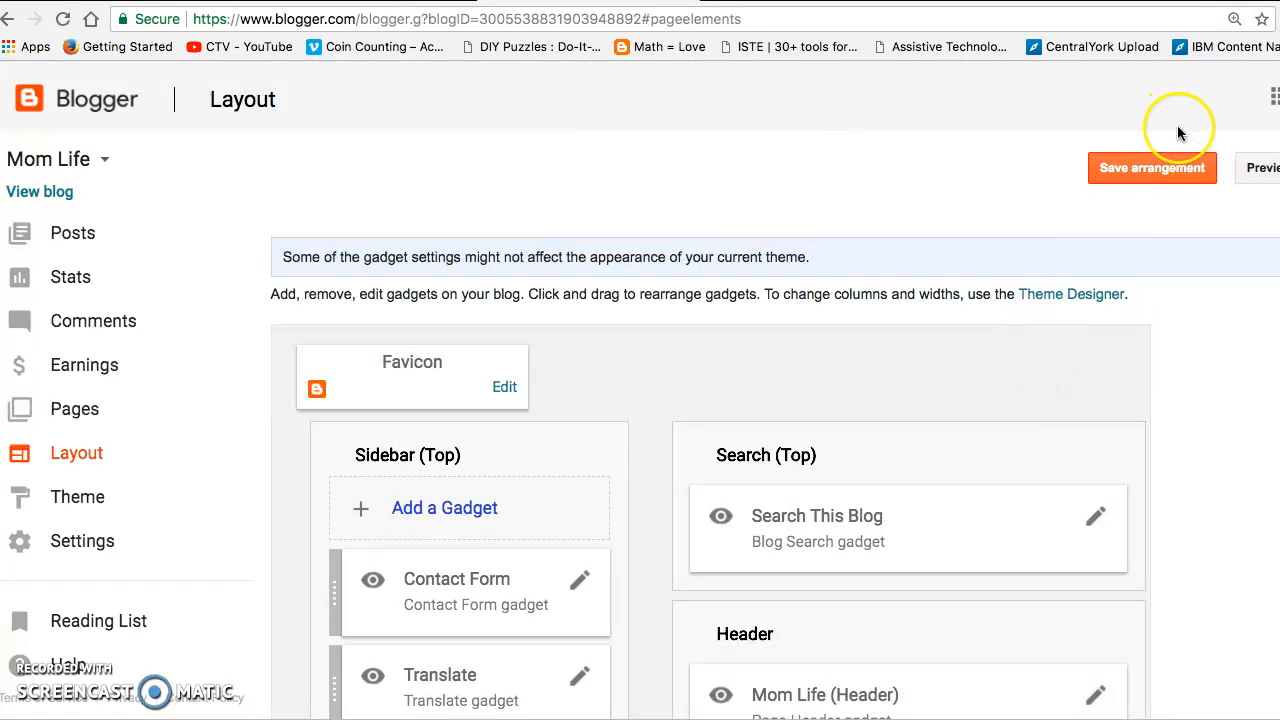
{"action": "left_click", "coordinate": [1176, 178]}
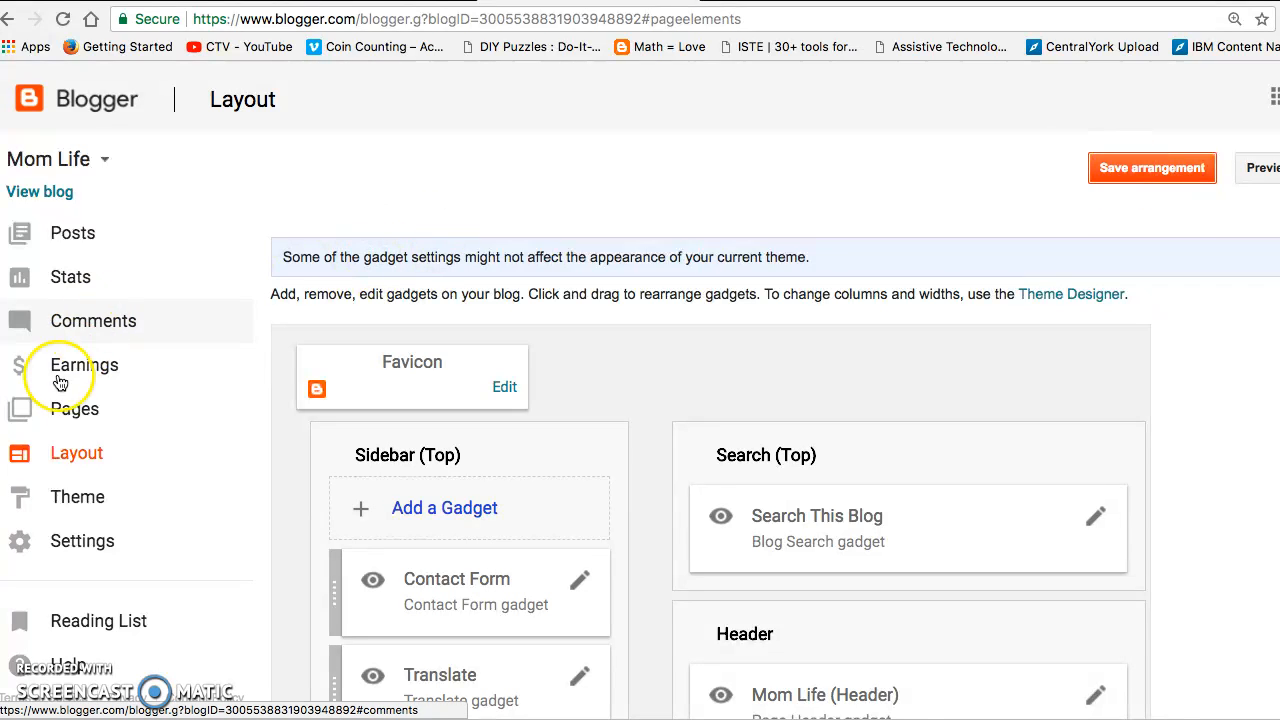
Create a new post titled Hello! with a paragraph introducing a working mom, her two children and her miniature goldendoodle
{"action": "left_click", "coordinate": [70, 236]}
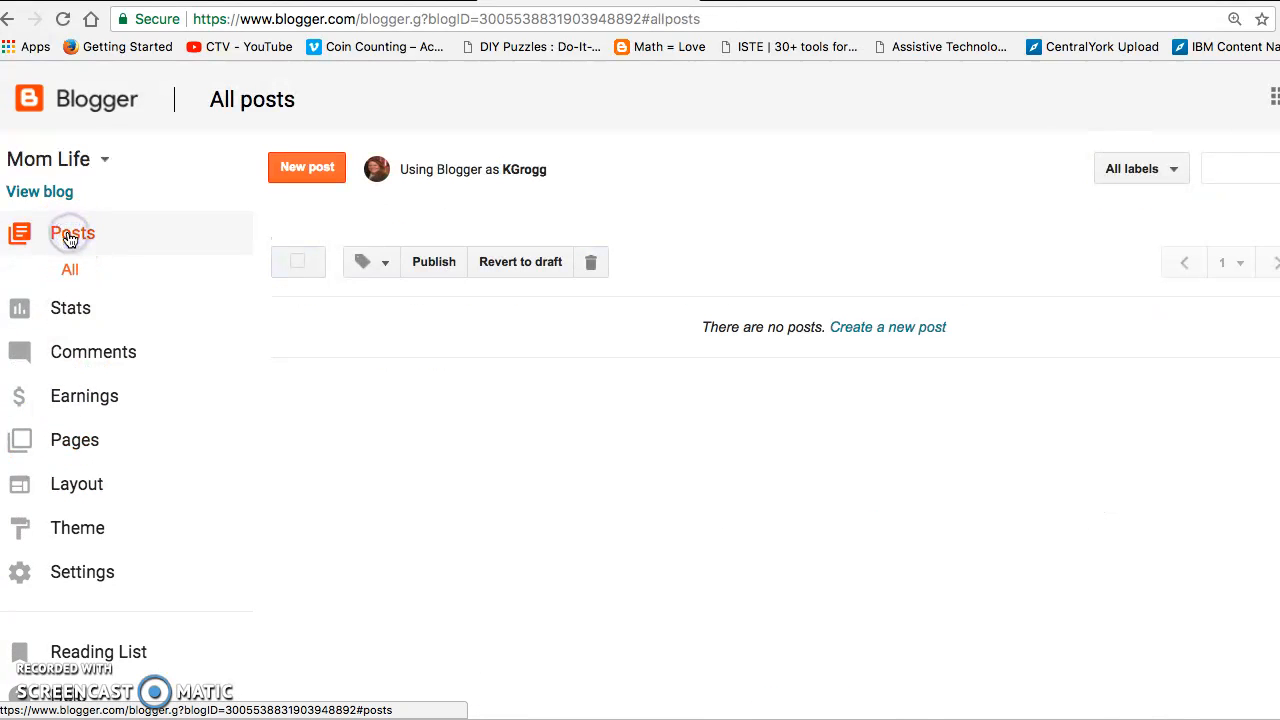
{"action": "left_click", "coordinate": [309, 172]}
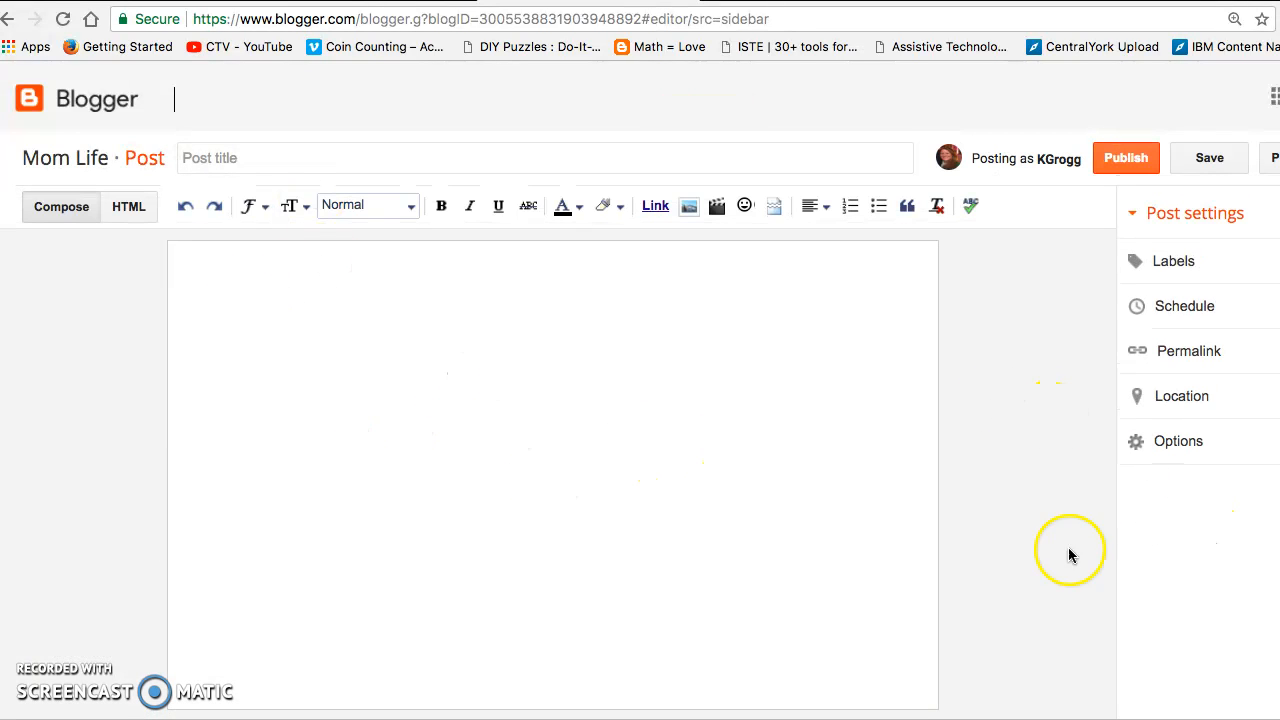
{"action": "left_click", "coordinate": [366, 157]}
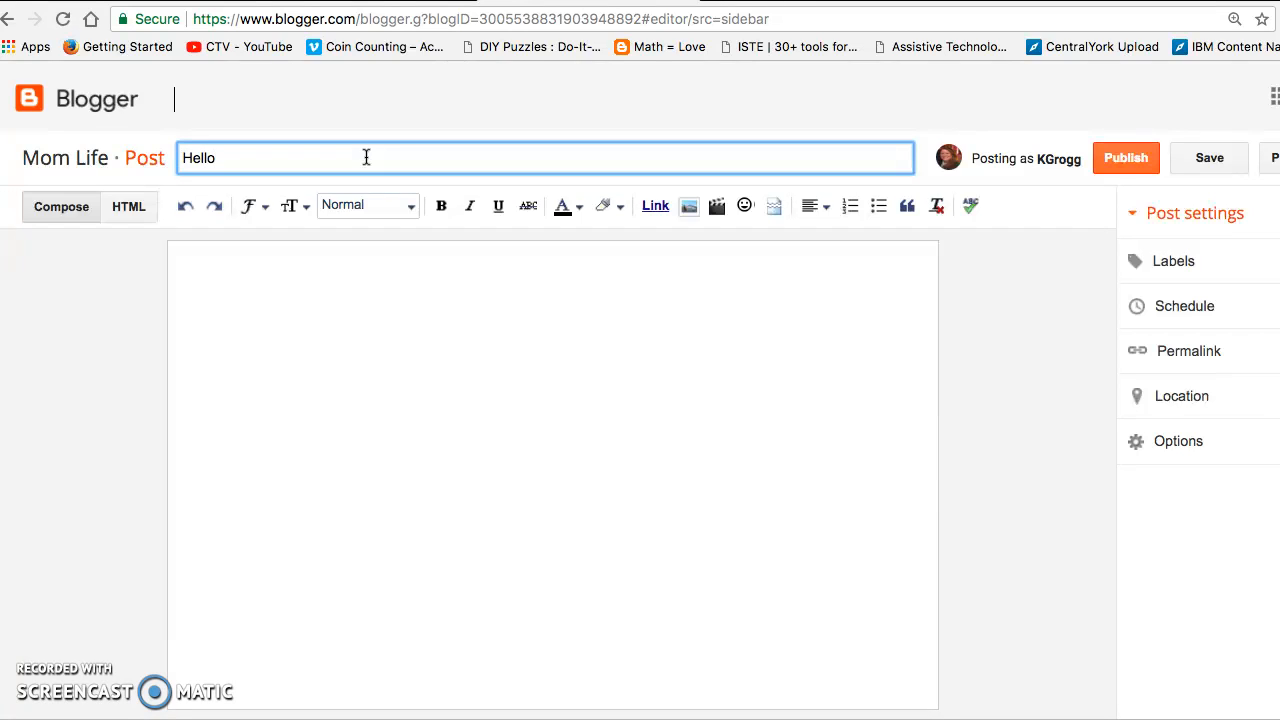
{"action": "left_click", "coordinate": [310, 276]}
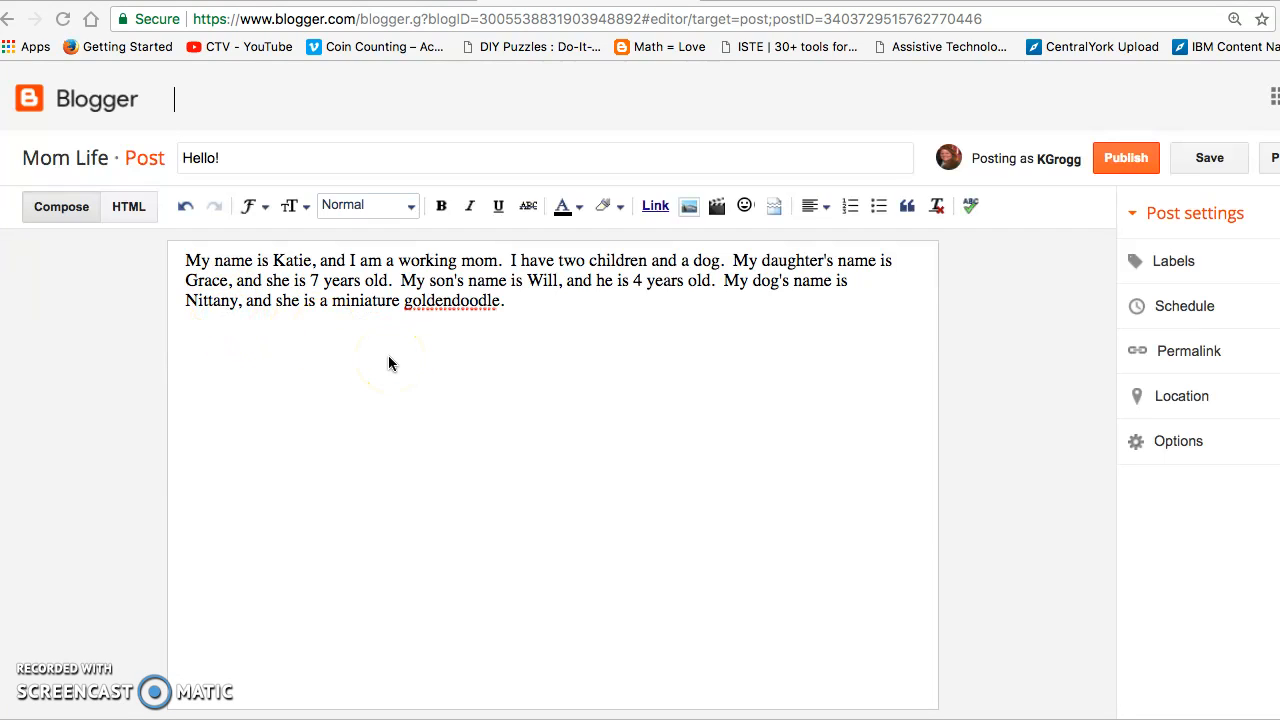
Insert the family photo from the Homework Blog album of Google Album Archive below the post's paragraph
{"action": "left_click", "coordinate": [689, 208]}
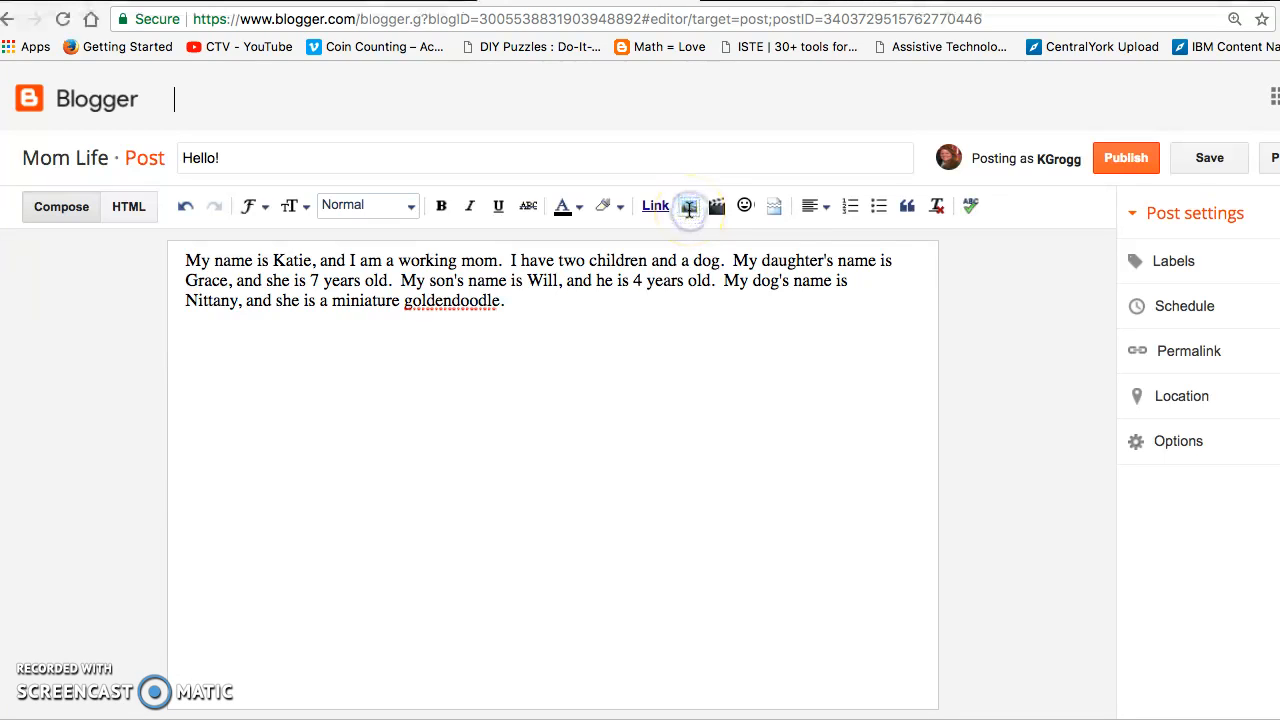
{"action": "left_click", "coordinate": [691, 212]}
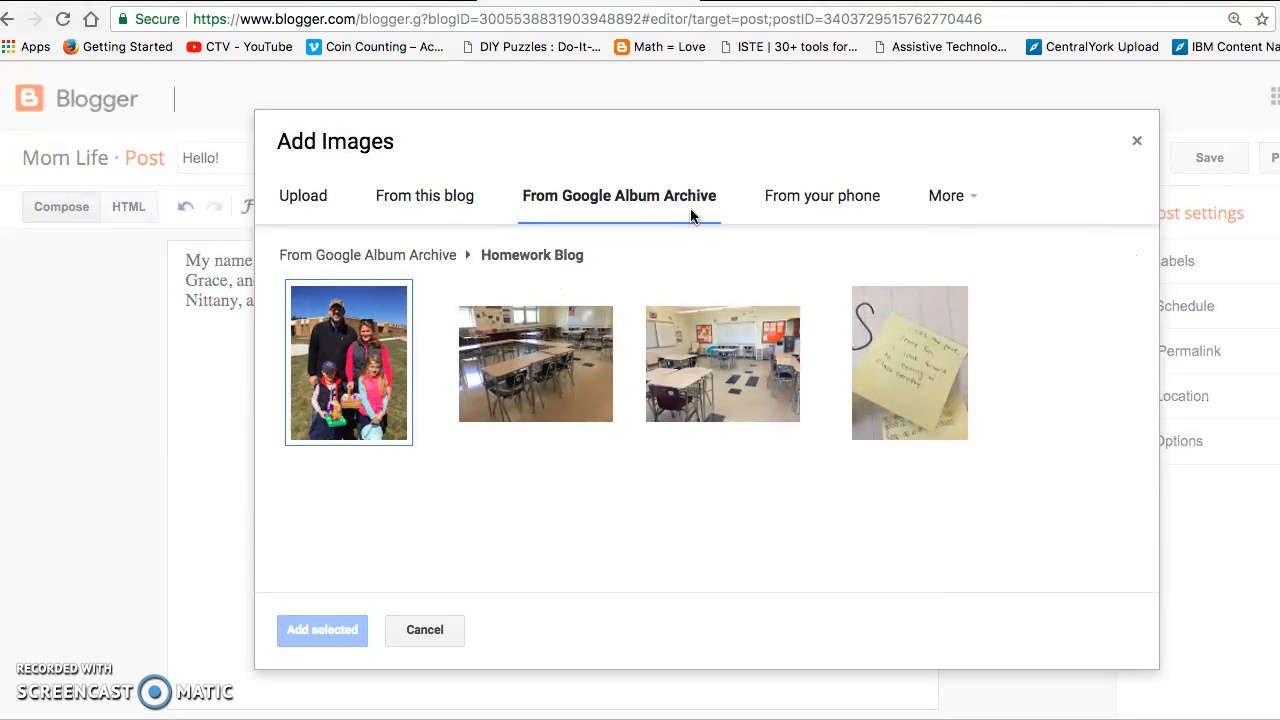
{"action": "left_click", "coordinate": [301, 200]}
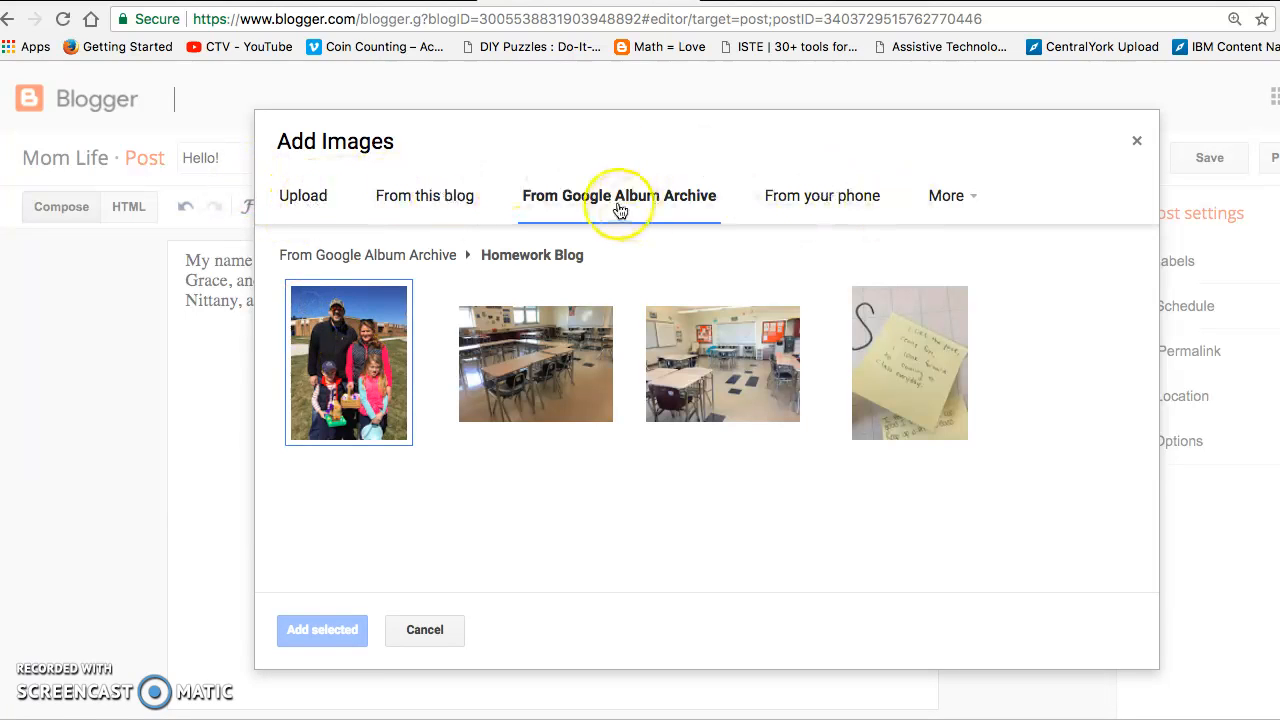
{"action": "left_click", "coordinate": [350, 399]}
{"action": "left_click", "coordinate": [324, 632]}
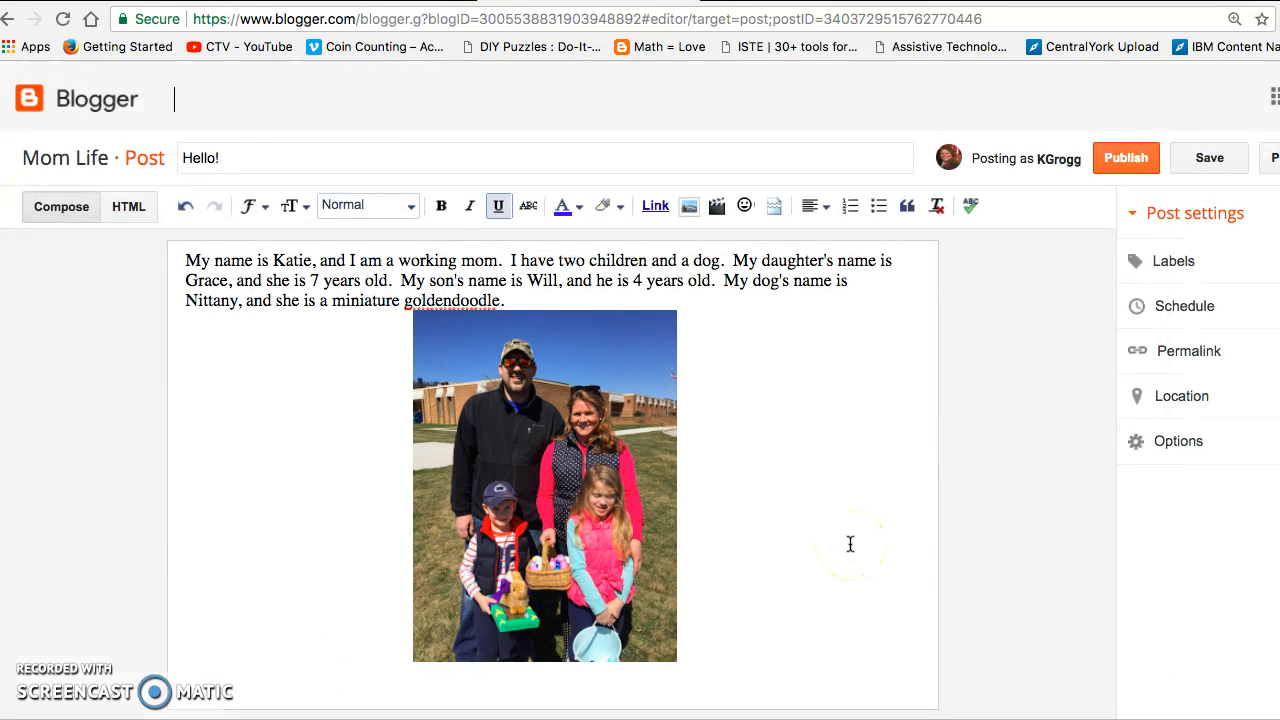
{"action": "scroll", "coordinate": [850, 543], "scroll_direction": "down", "scroll_amount": 1}
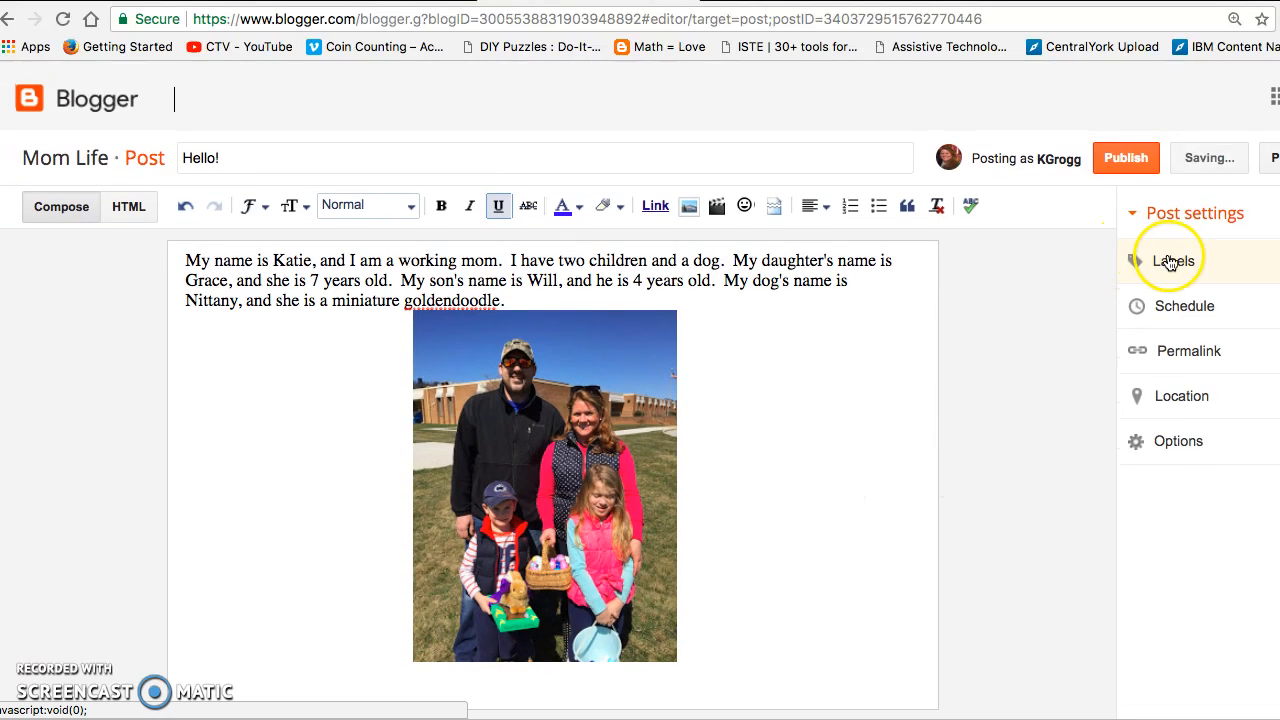
Label the post with comma-separated family terms starting with Mom, daughter, and set its schedule to Automatic after viewing the date and time option
{"action": "left_click", "coordinate": [1172, 261]}
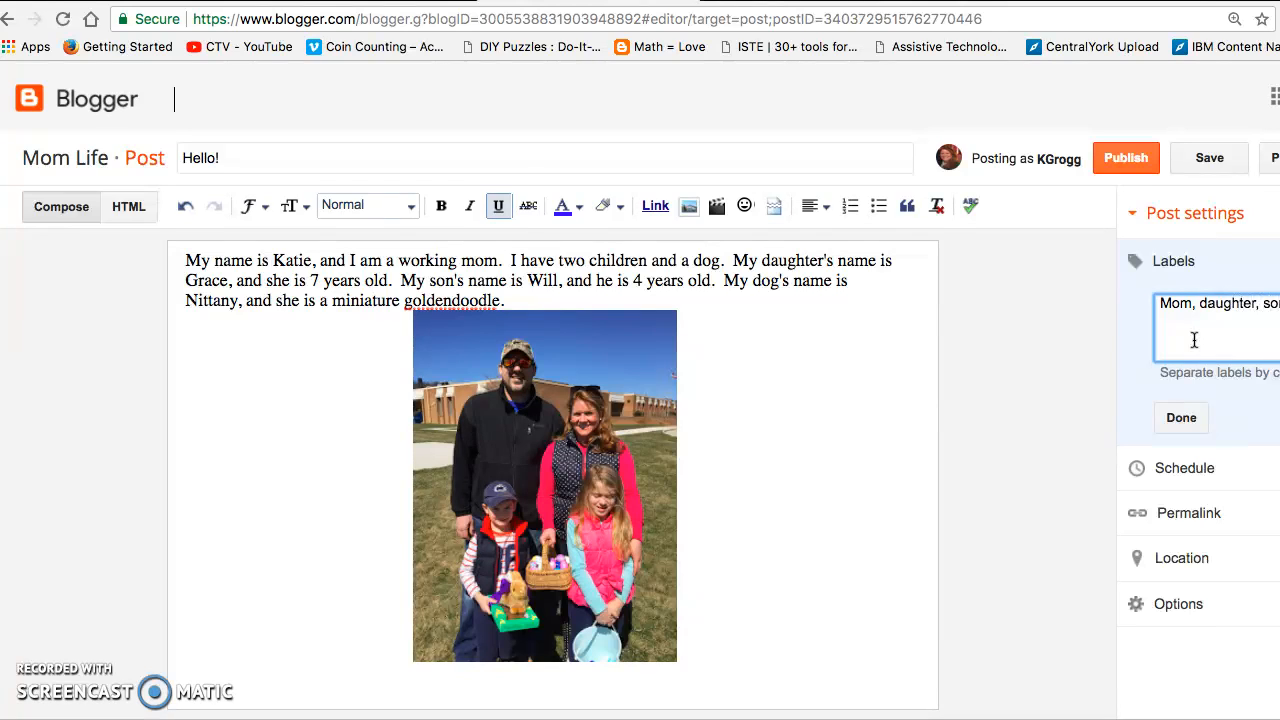
{"action": "left_click", "coordinate": [1189, 476]}
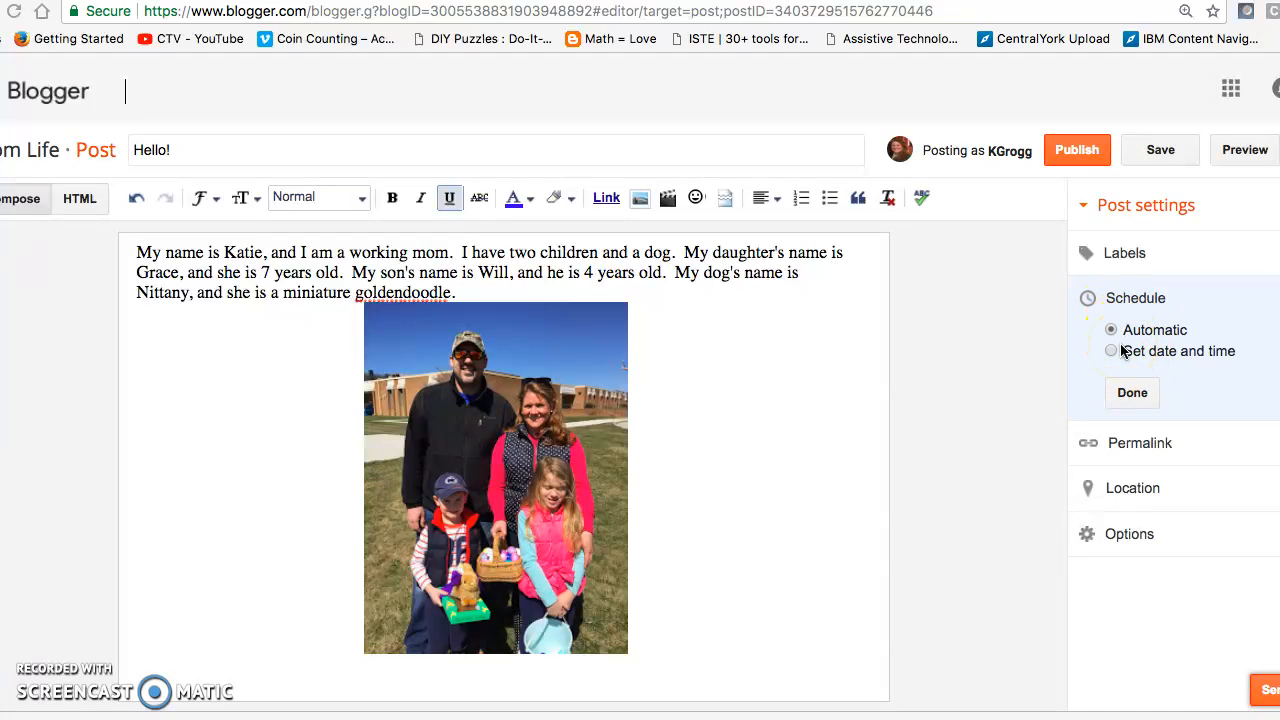
{"action": "left_click", "coordinate": [1111, 351]}
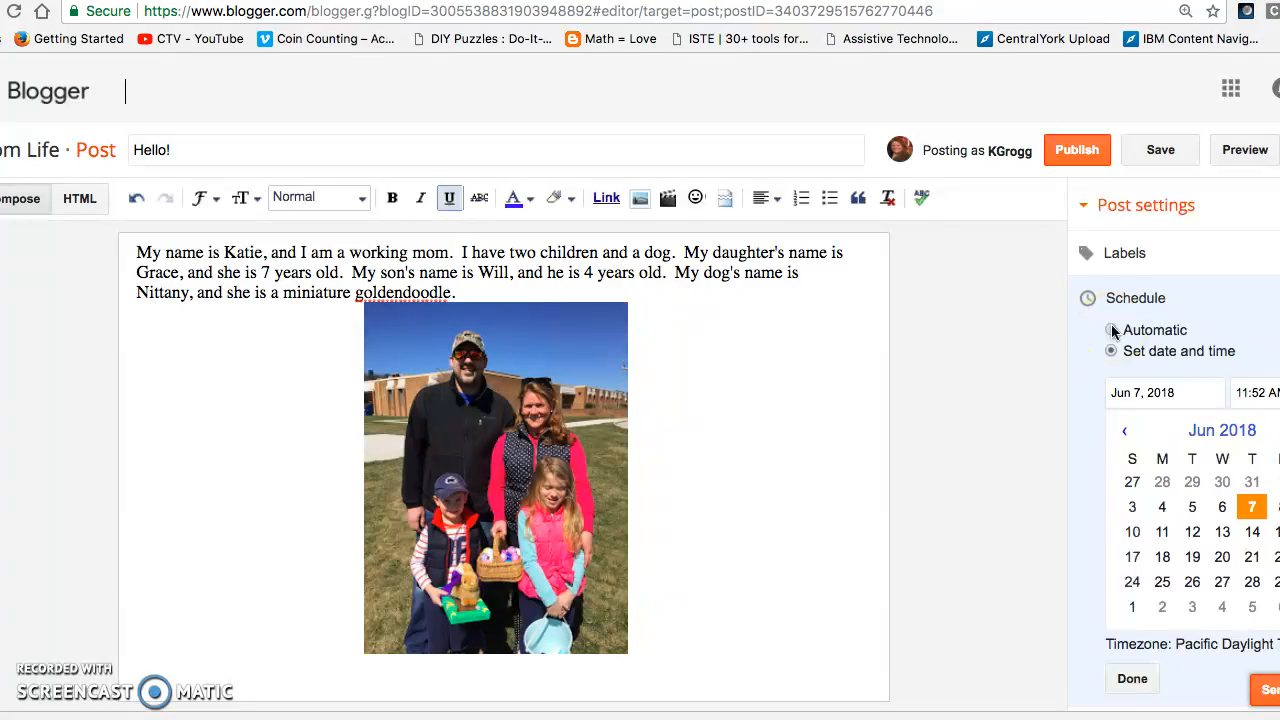
{"action": "left_click", "coordinate": [1112, 331]}
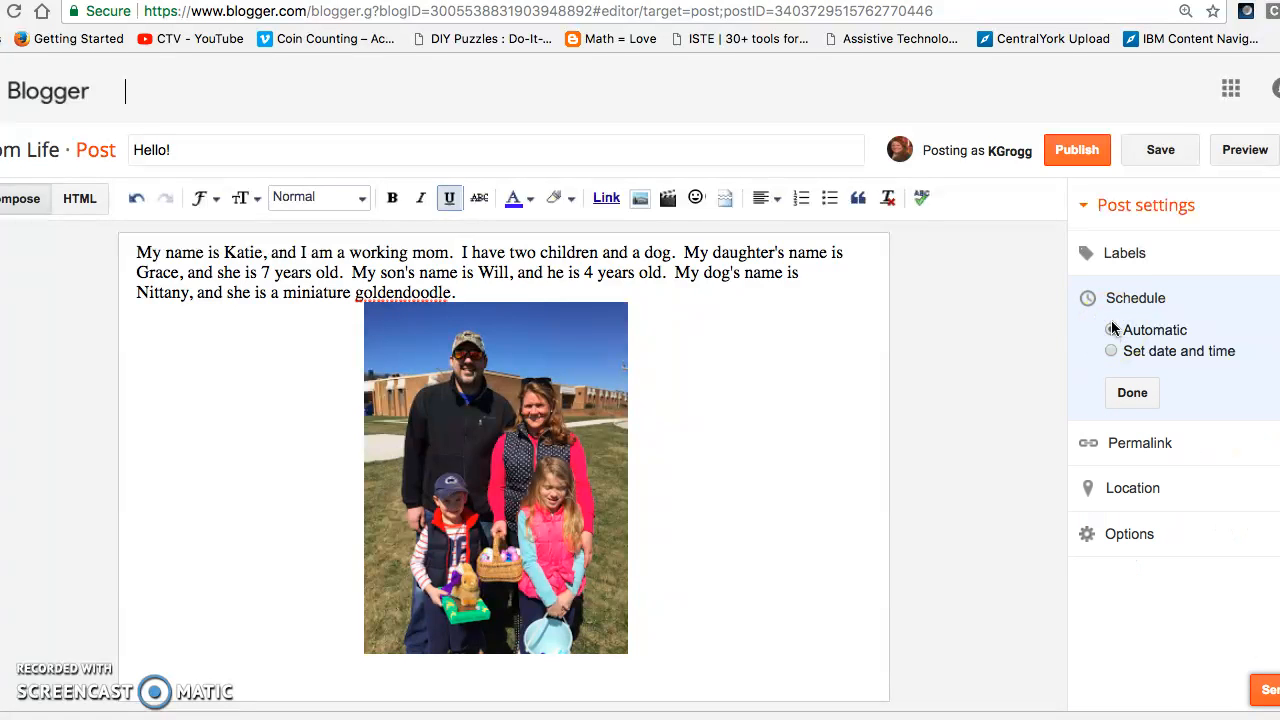
{"action": "left_click", "coordinate": [1133, 396]}
Look over the post's Location and Options settings, closing each one, and save the post
{"action": "left_click", "coordinate": [1132, 389]}
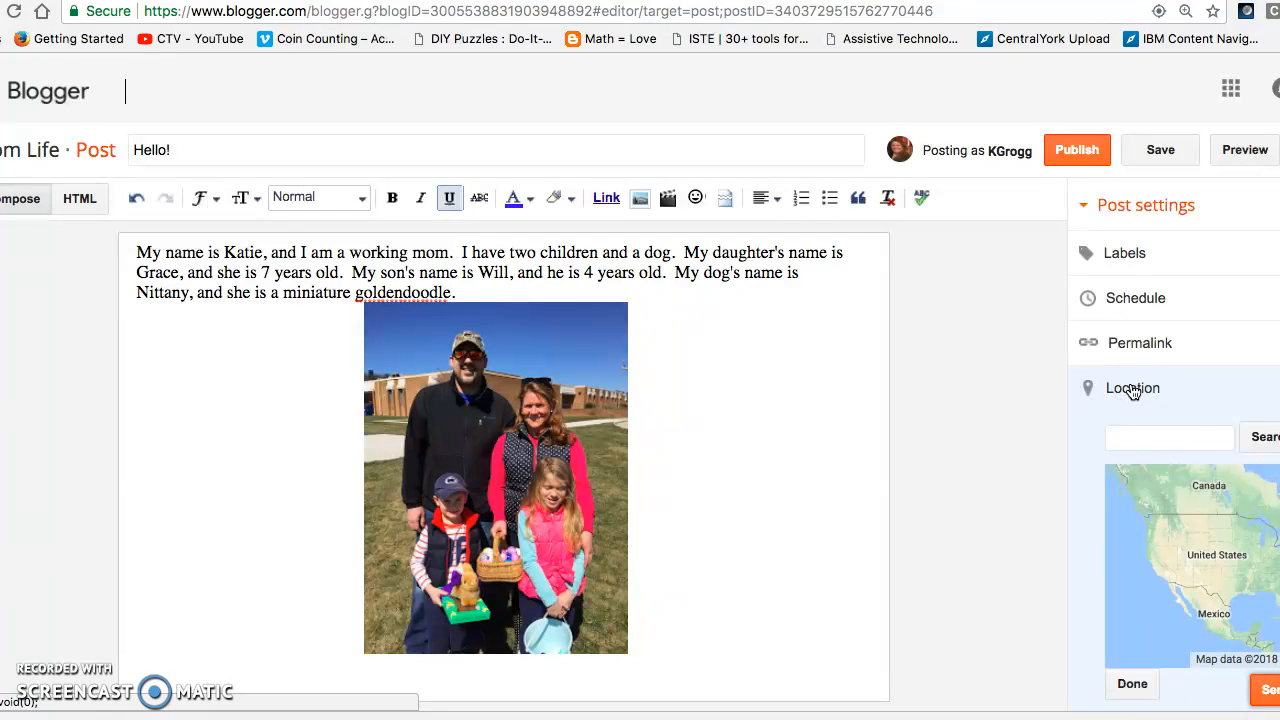
{"action": "left_click", "coordinate": [1140, 685]}
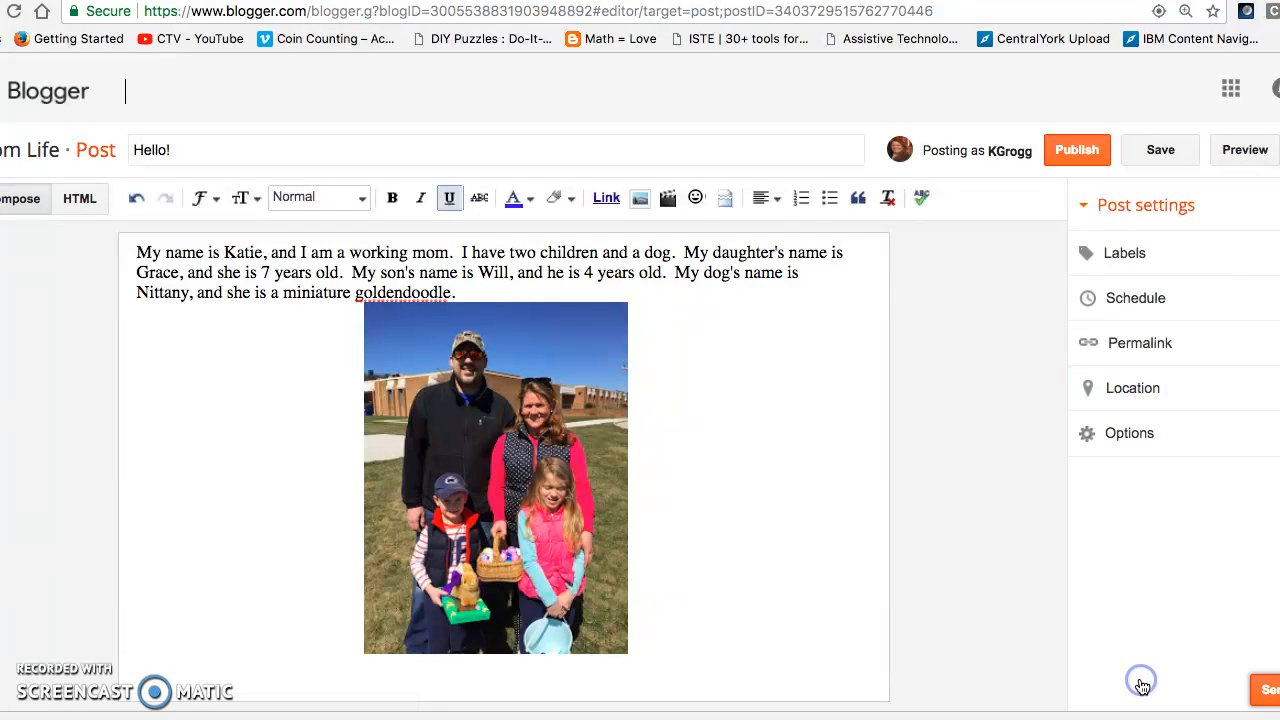
{"action": "left_click", "coordinate": [1115, 436]}
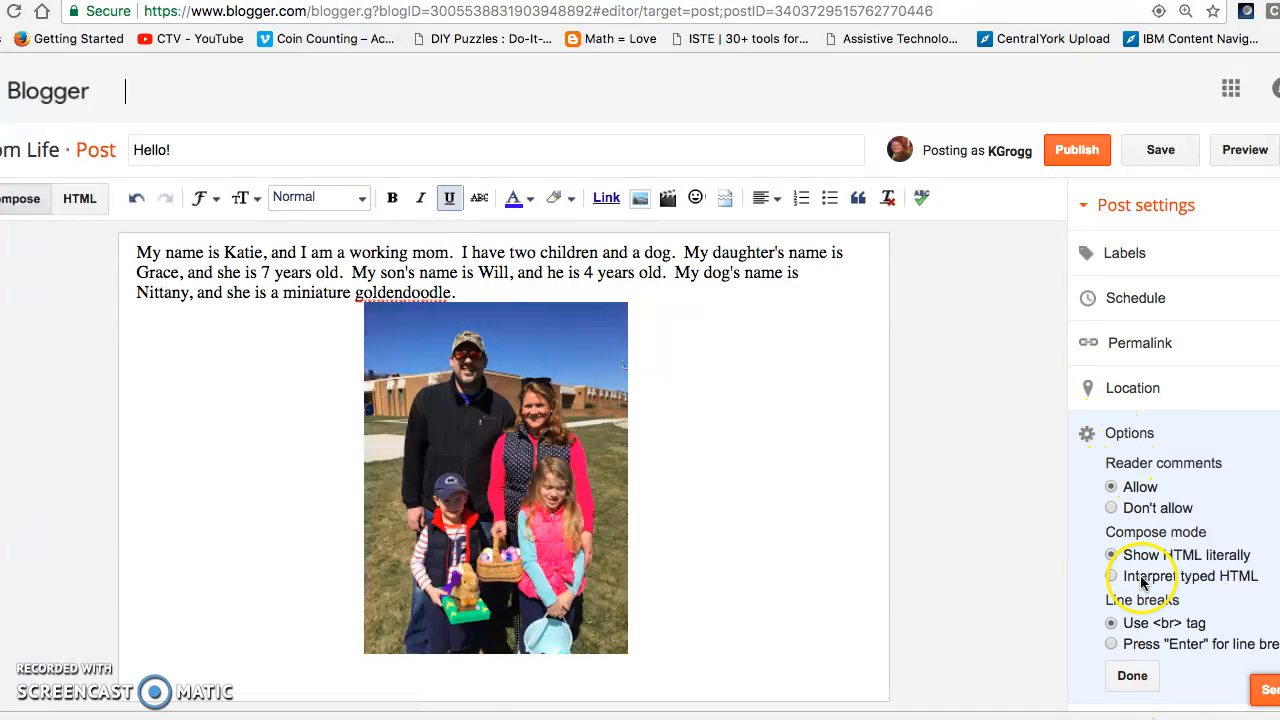
{"action": "left_click", "coordinate": [1133, 677]}
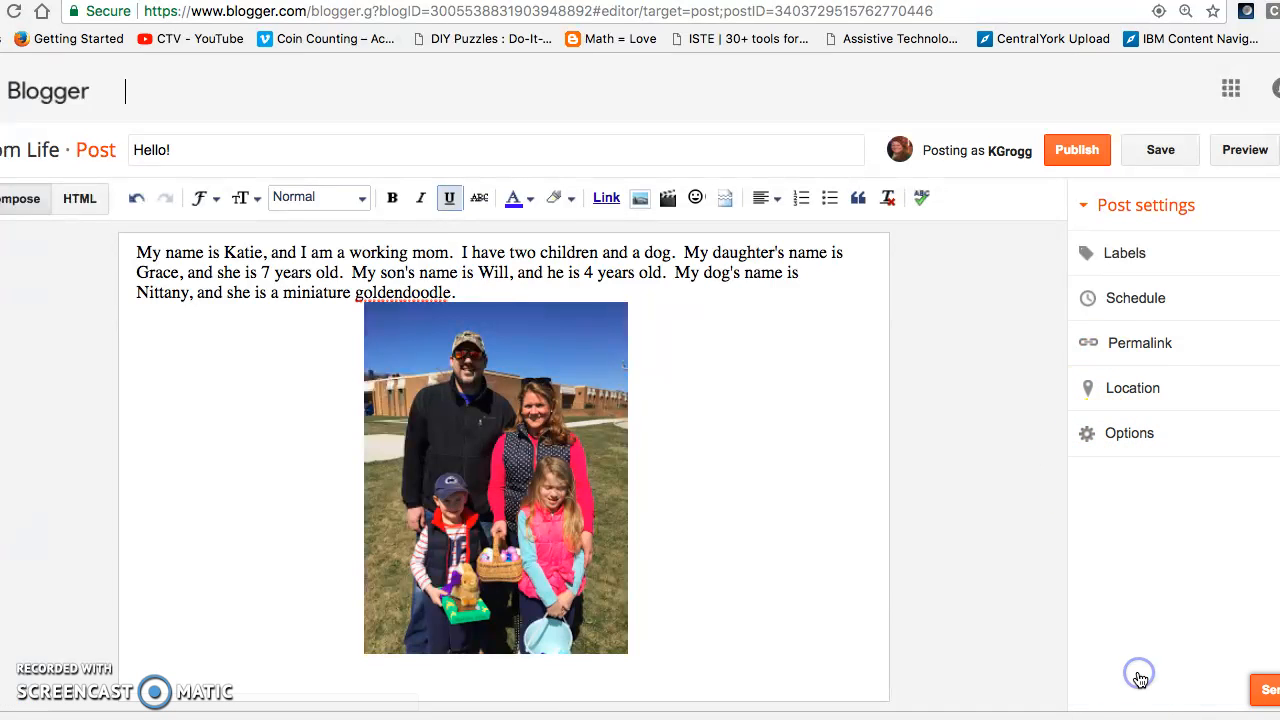
{"action": "left_click", "coordinate": [1160, 152]}
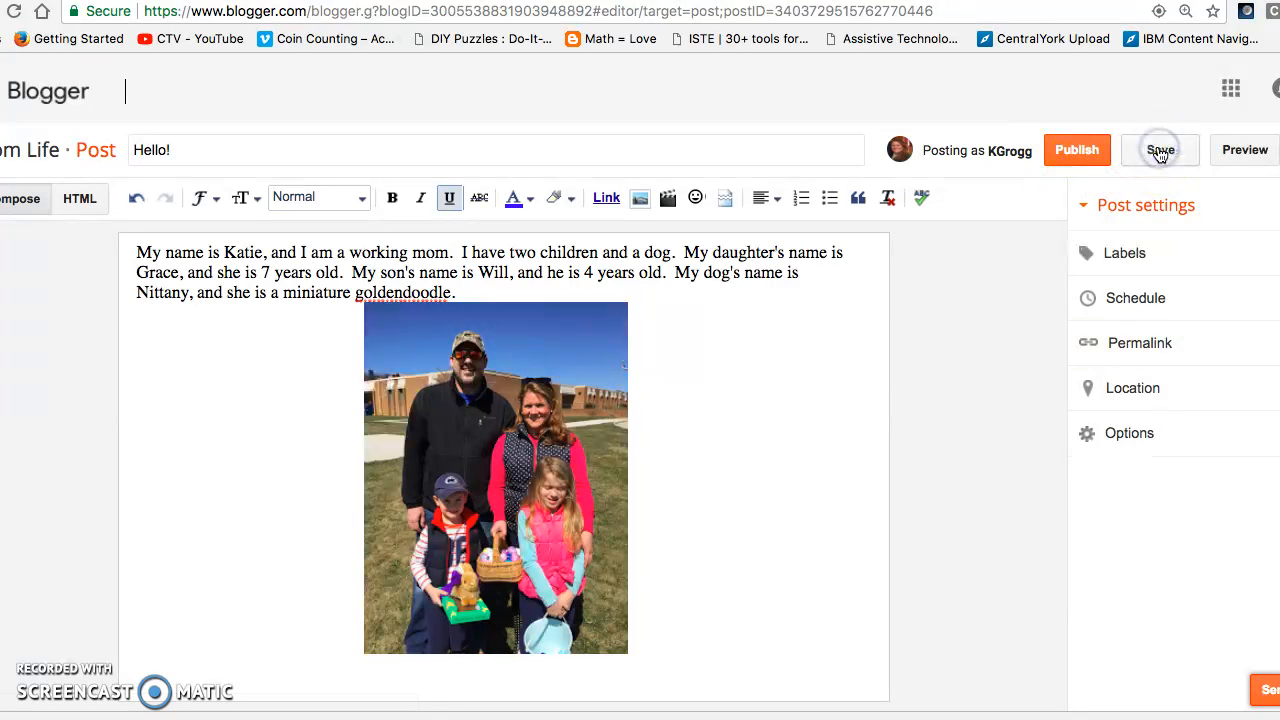
Preview the Hello! post and look it over from the title and photo down to its labels and comment area
{"action": "left_click", "coordinate": [1236, 150]}
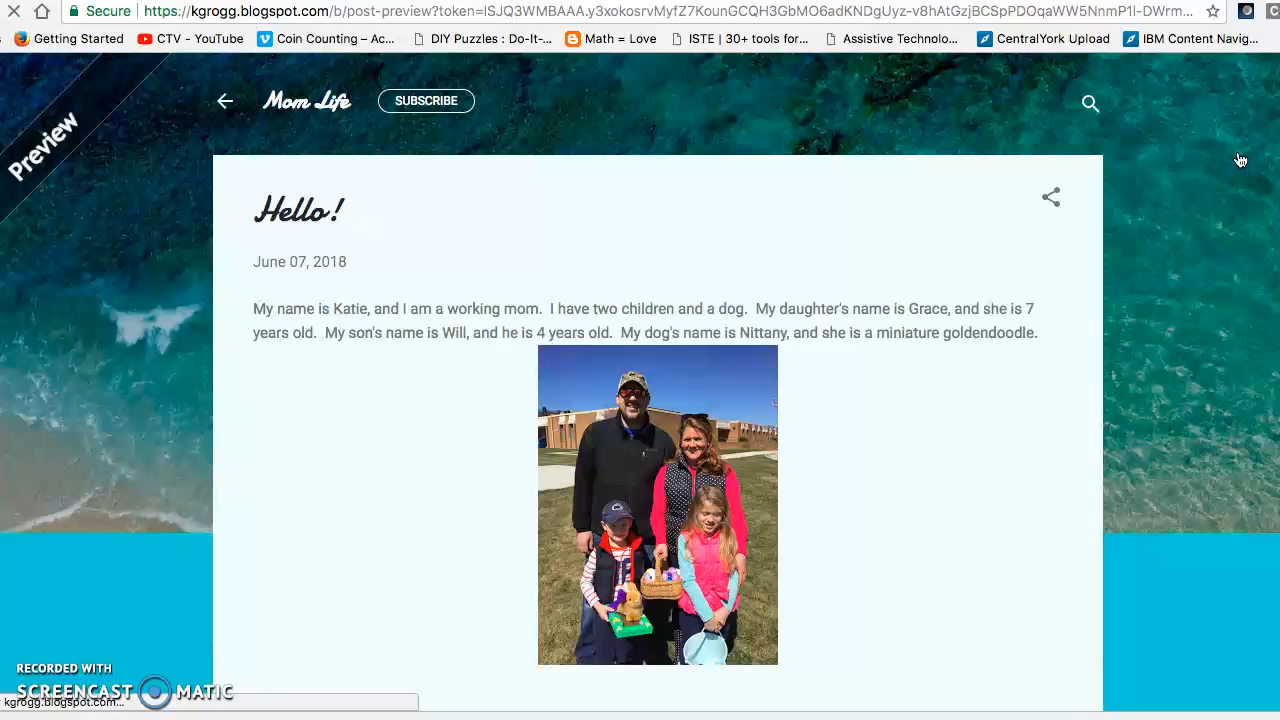
{"action": "left_click", "coordinate": [1057, 322]}
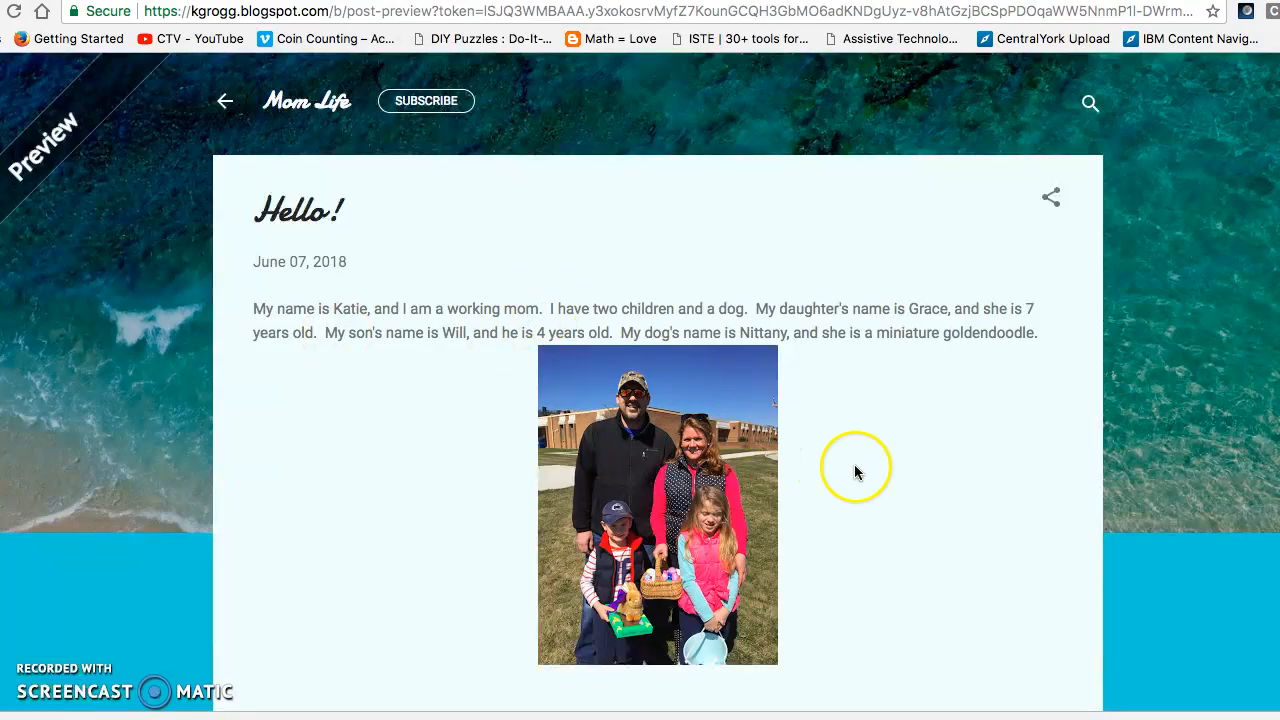
{"action": "scroll", "coordinate": [855, 467], "scroll_direction": "down", "scroll_amount": 3}
{"action": "scroll", "coordinate": [855, 467], "scroll_direction": "up", "scroll_amount": 3}
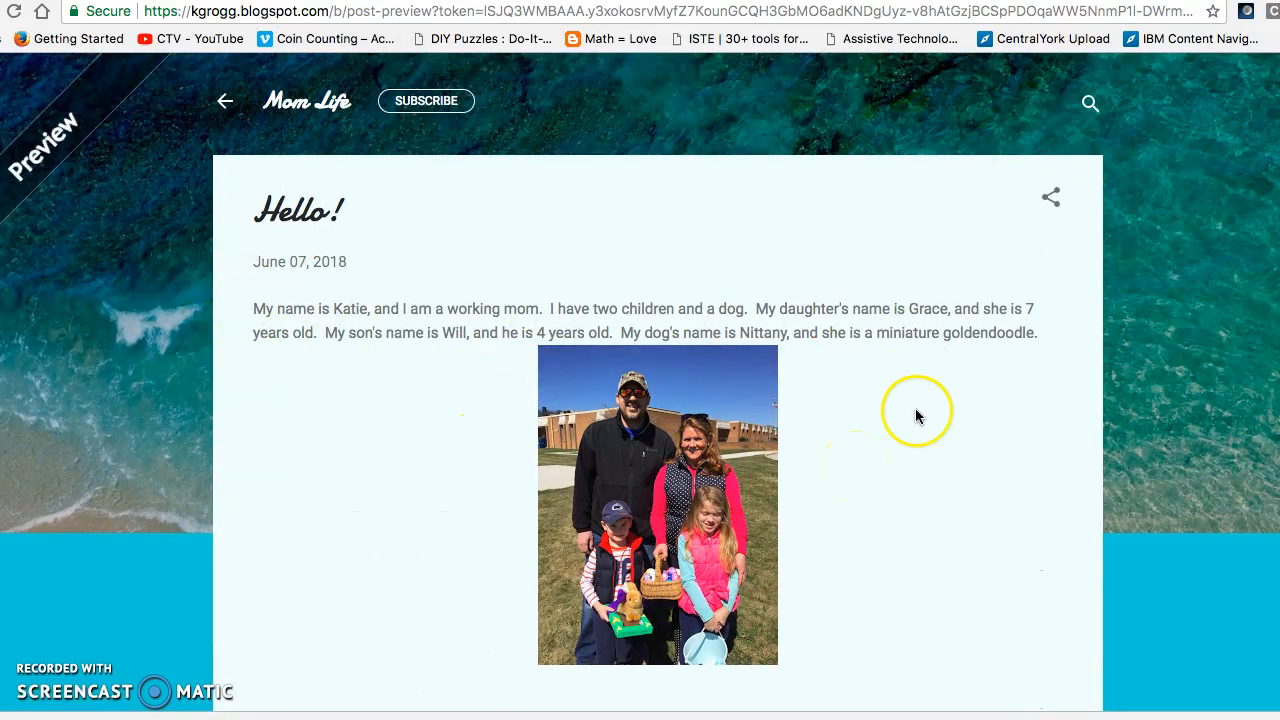
{"action": "scroll", "coordinate": [822, 410], "scroll_direction": "down", "scroll_amount": 3}
{"action": "scroll", "coordinate": [757, 591], "scroll_direction": "down", "scroll_amount": 1}
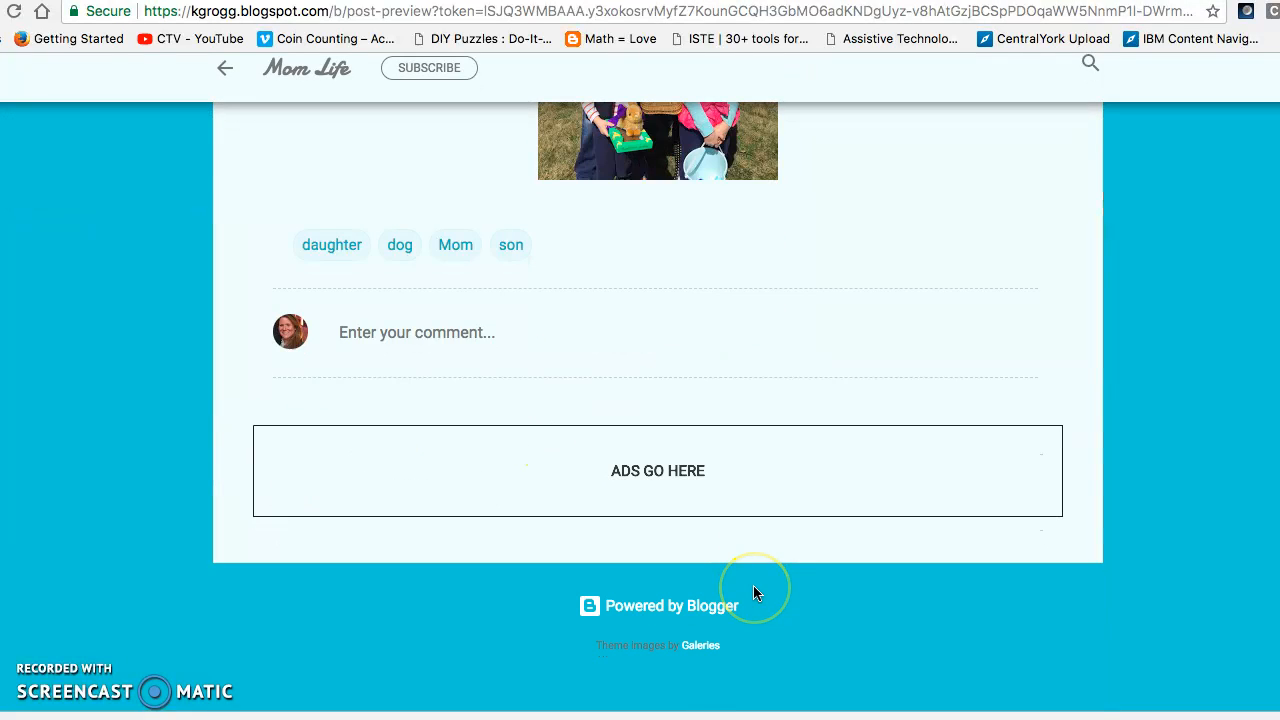
{"action": "scroll", "coordinate": [753, 593], "scroll_direction": "up", "scroll_amount": 4}
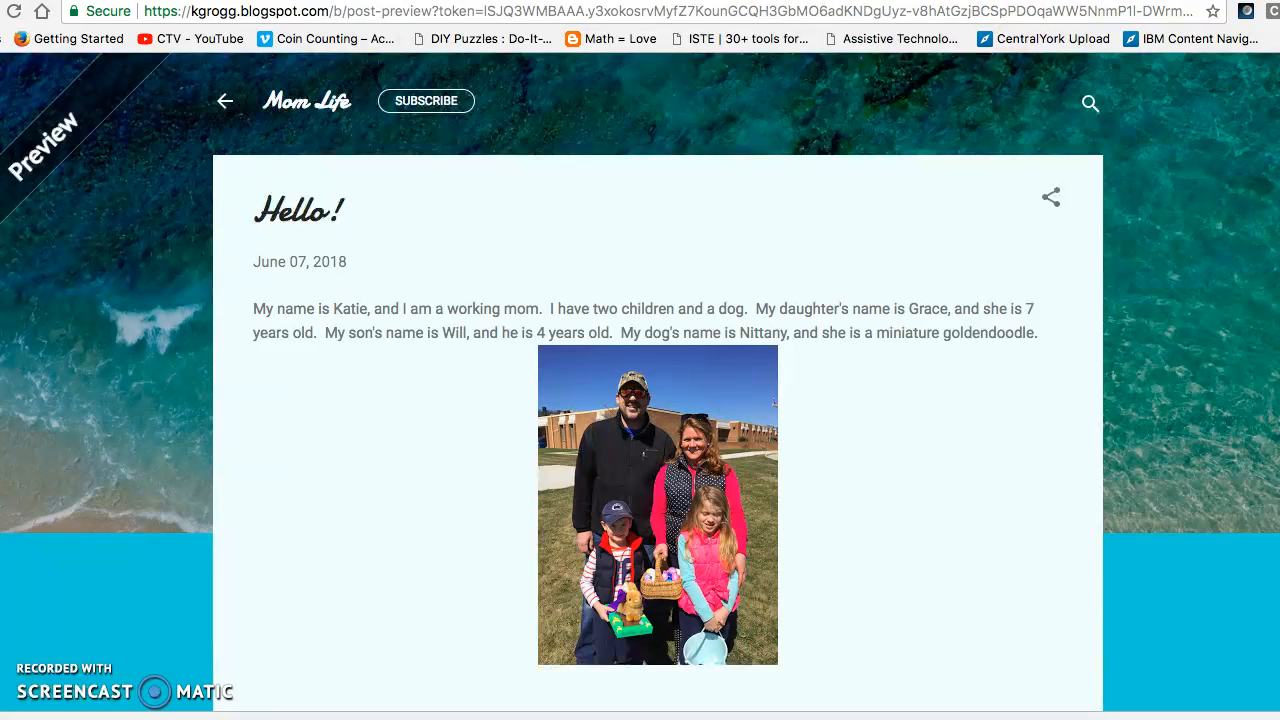
Return from the preview to the post editor, publish the Hello! post, and show its available actions in the post list
{"action": "left_click", "coordinate": [365, 1]}
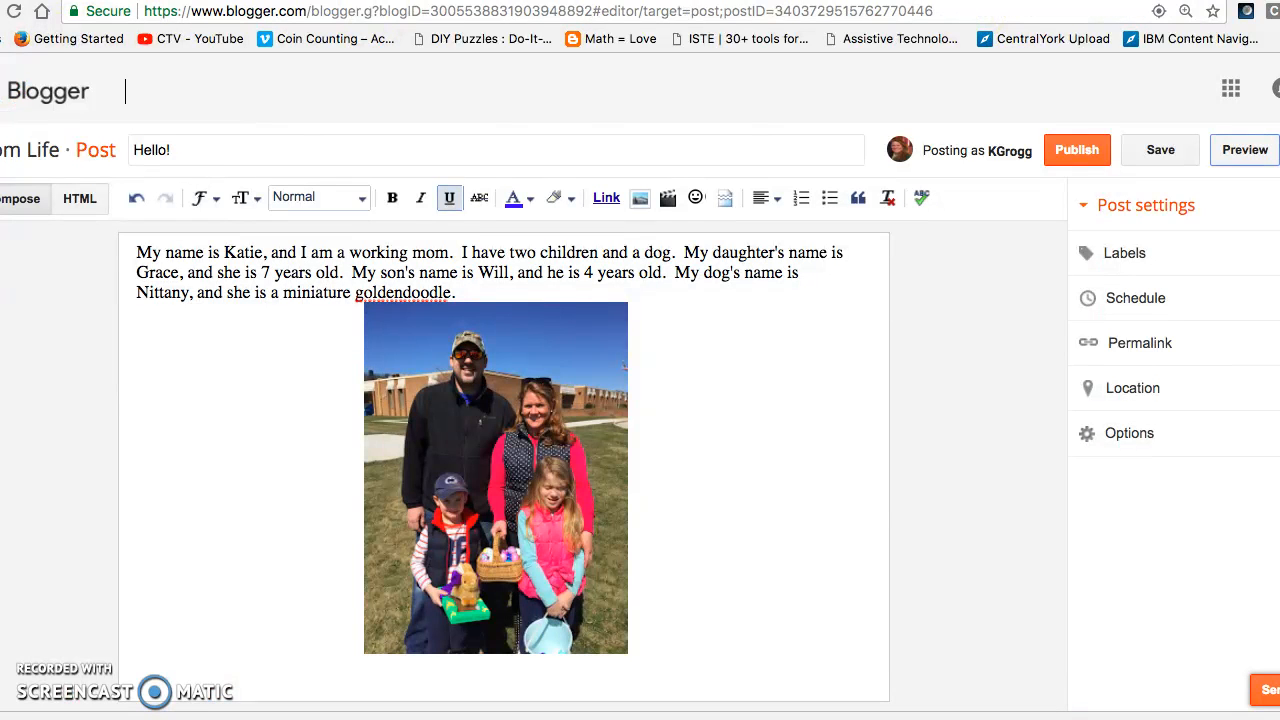
{"action": "left_click", "coordinate": [1078, 150]}
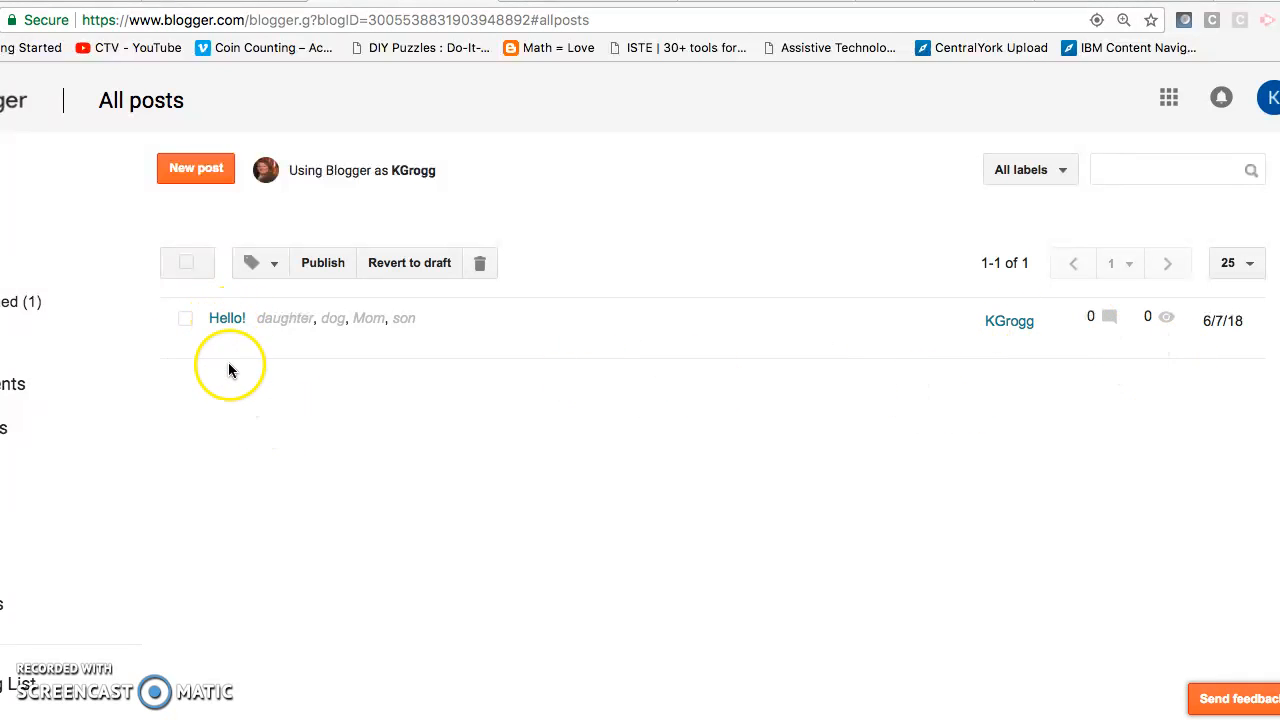
{"action": "mouse_move", "coordinate": [229, 362]}
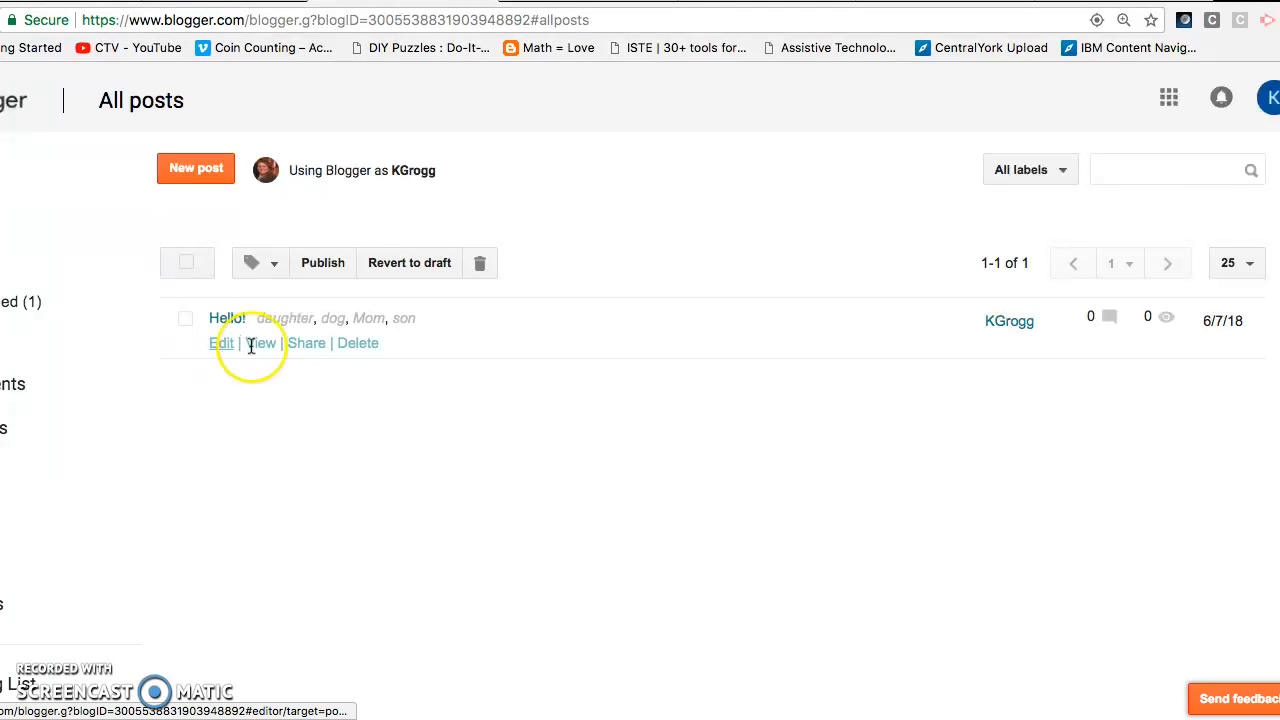